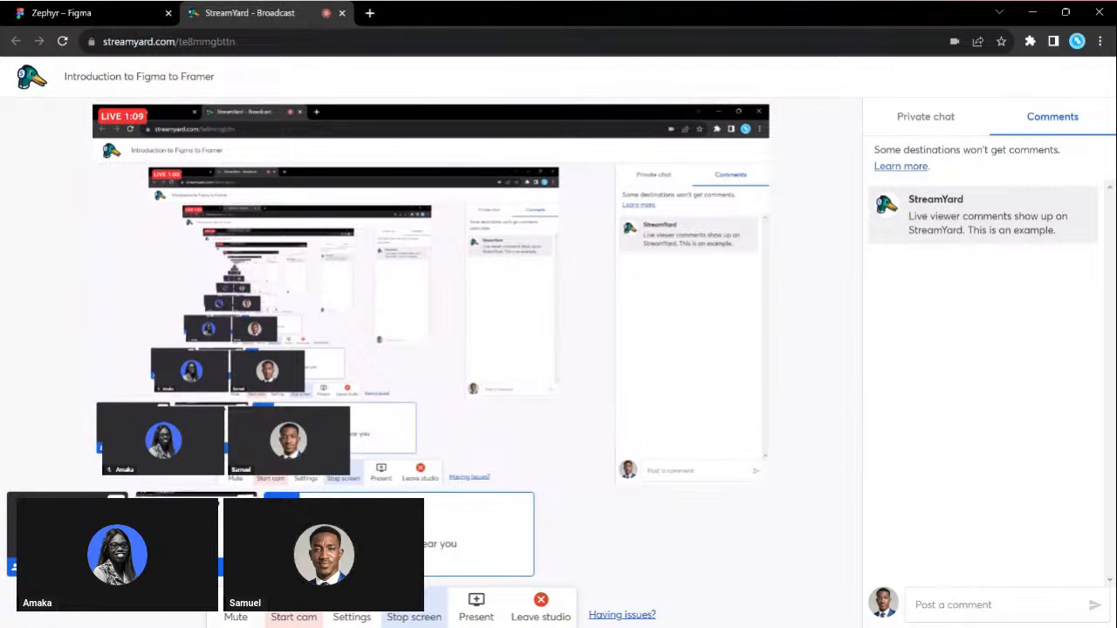
Step: Switch to the Zephyr file in Figma and look over the landing page design
left_click(116, 10)
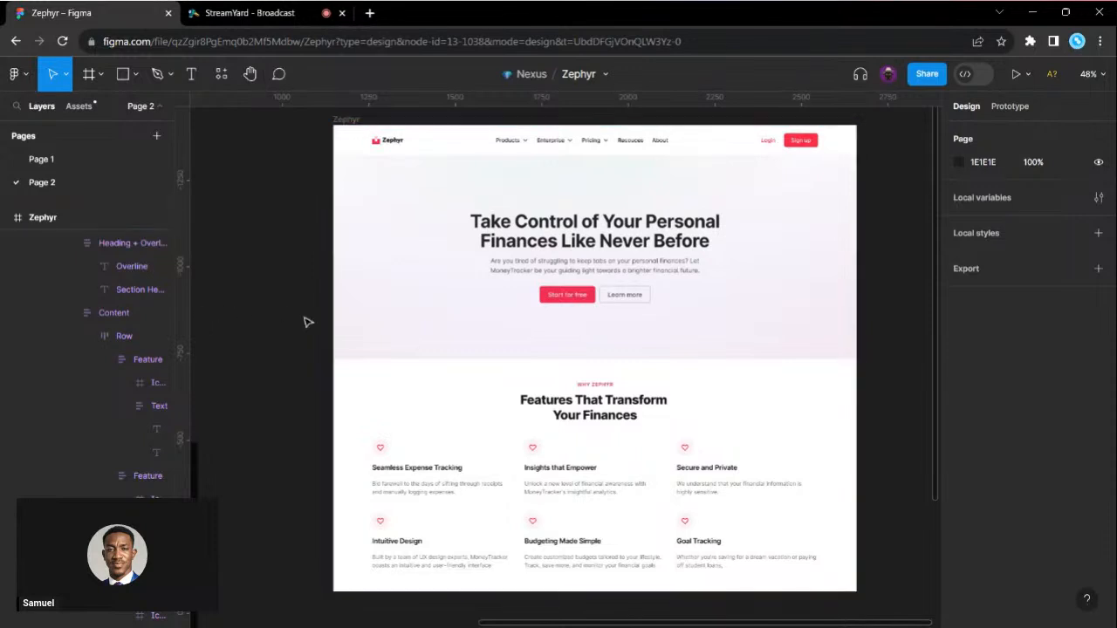
scroll(307, 322, "right", 3)
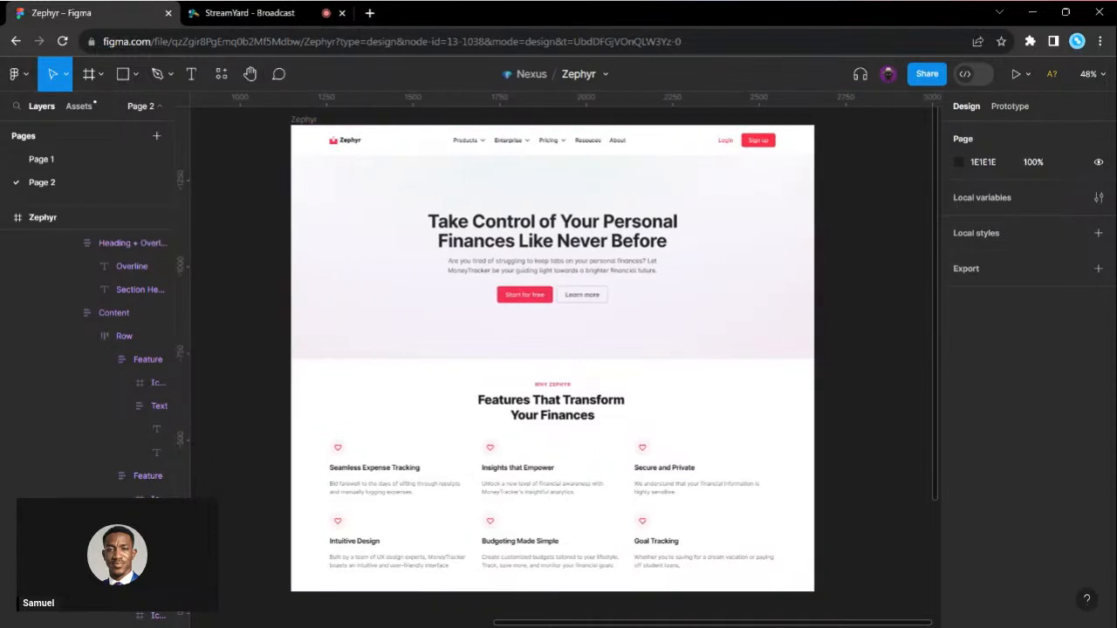
scroll(552, 360, "up", 1)
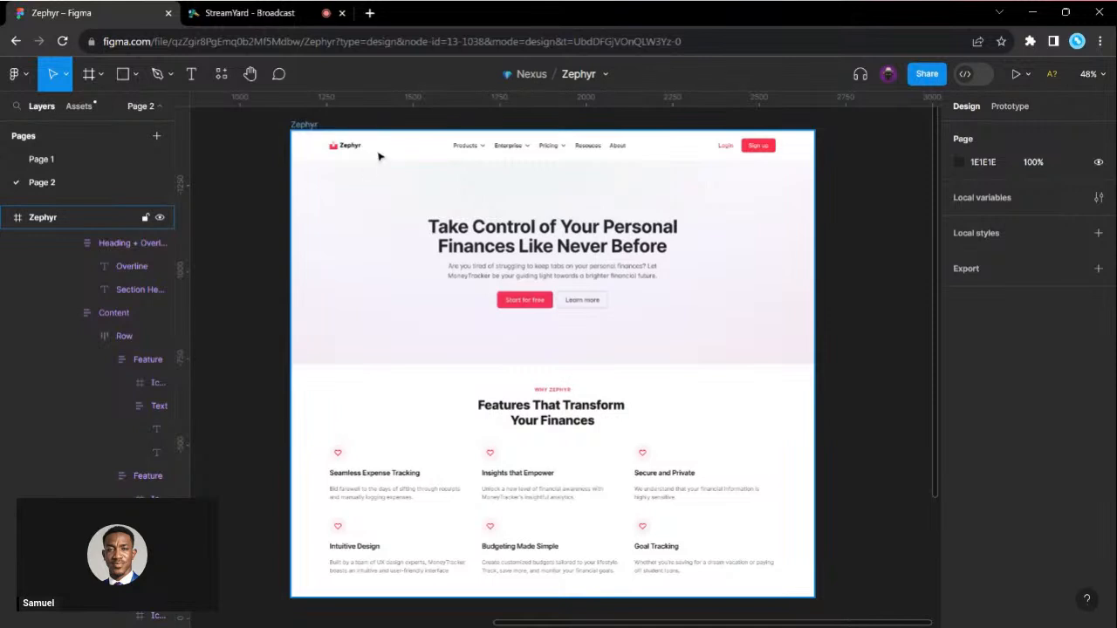
Step: Open framer.com in a new browser tab and create a new project in the Templates team
left_click(371, 15)
type("framer.com")
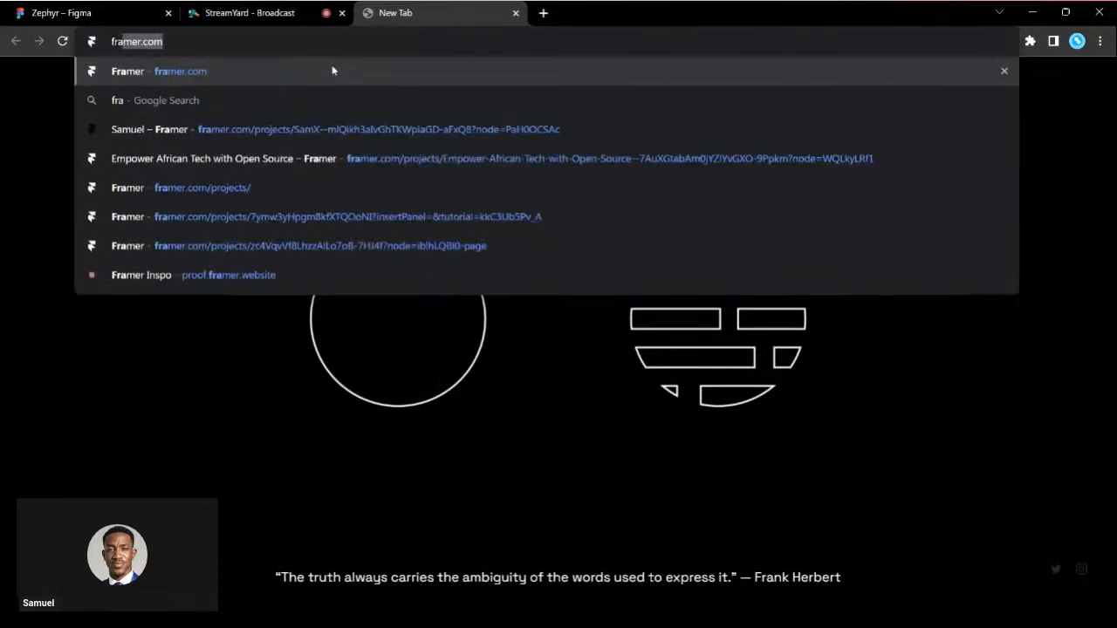
key("Return")
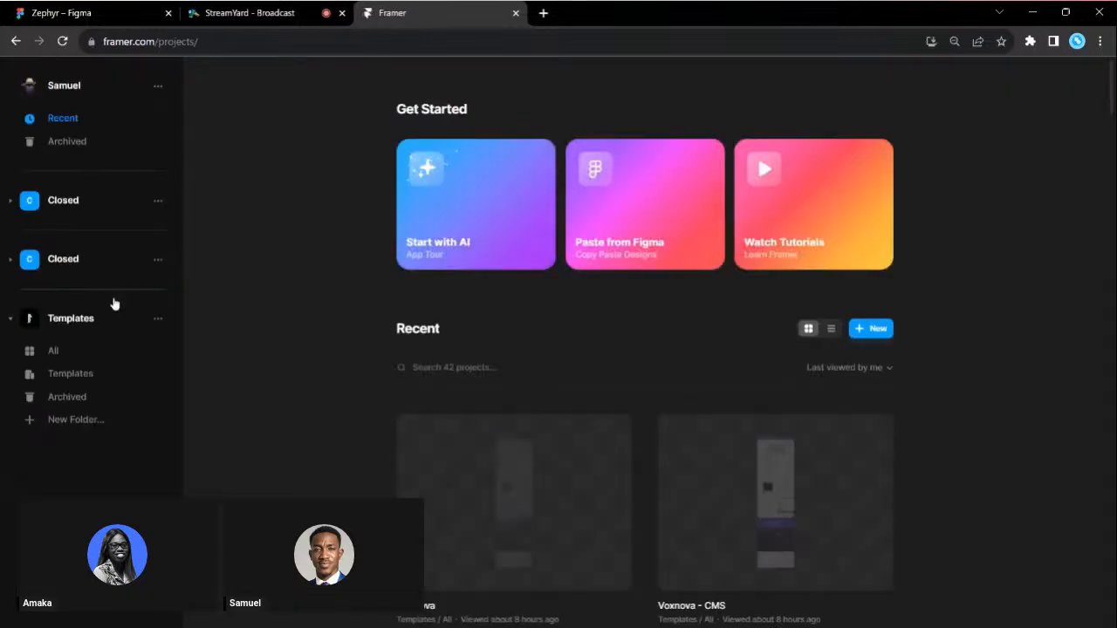
left_click(877, 337)
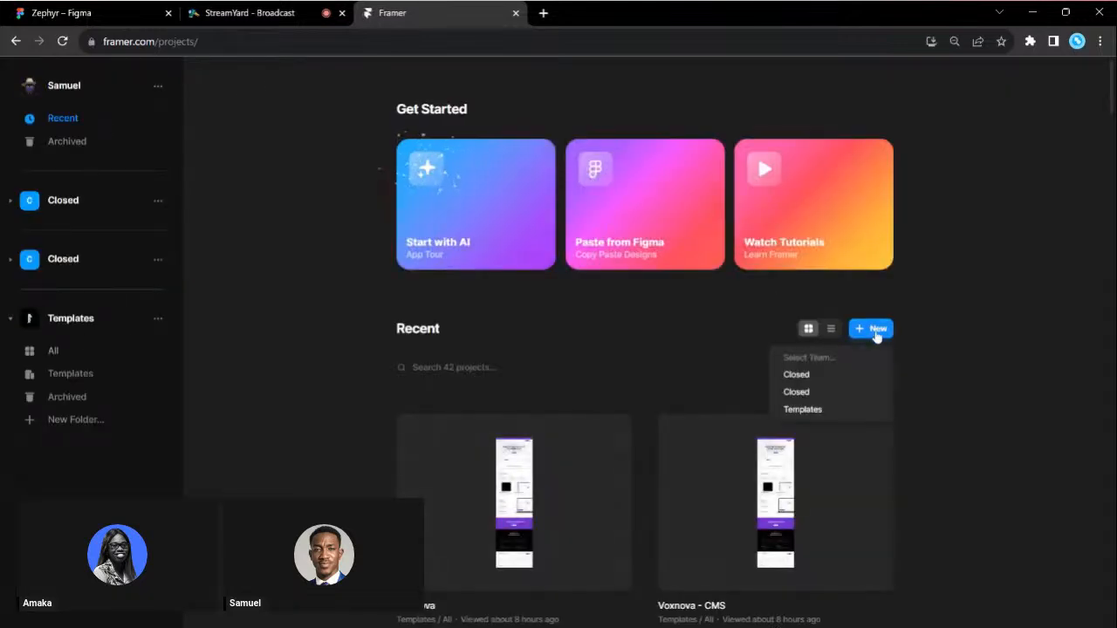
left_click(810, 409)
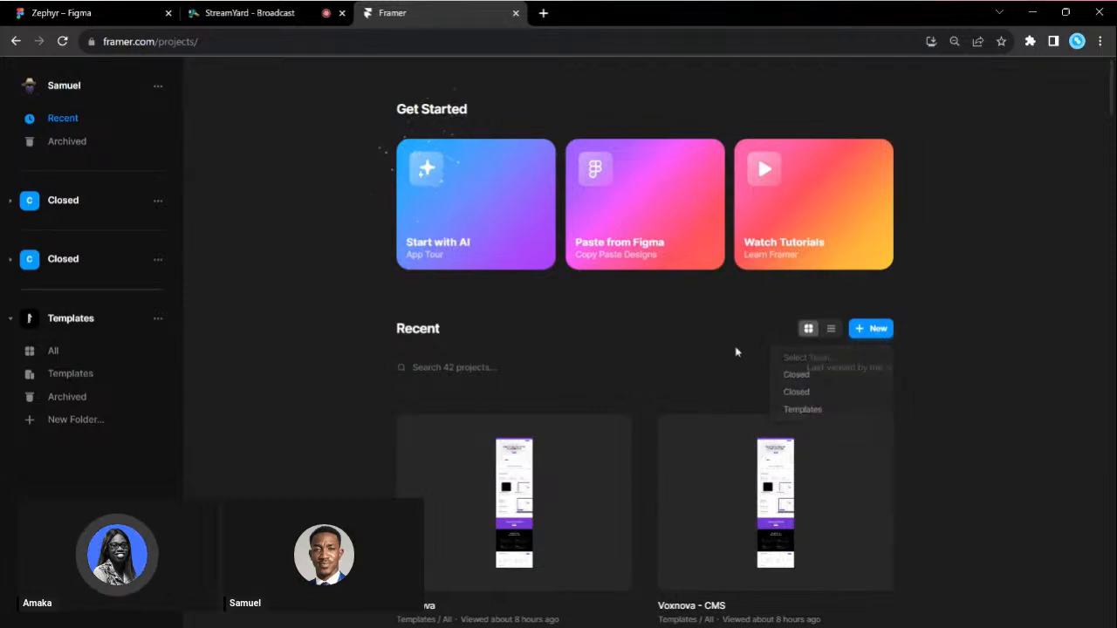
left_click(824, 415)
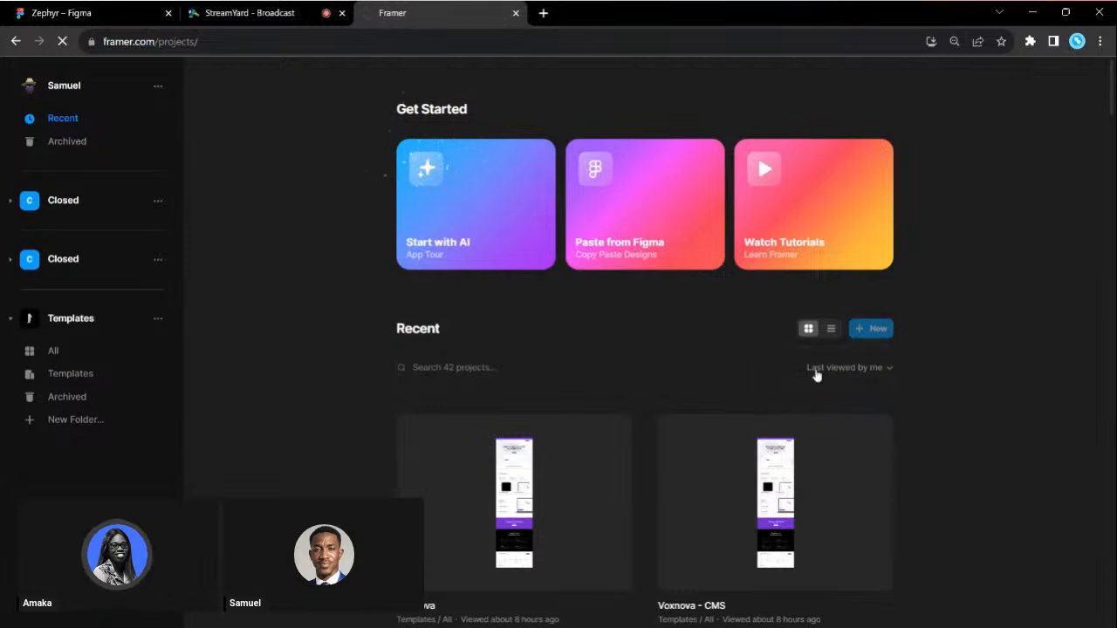
left_click(279, 15)
left_click(243, 616)
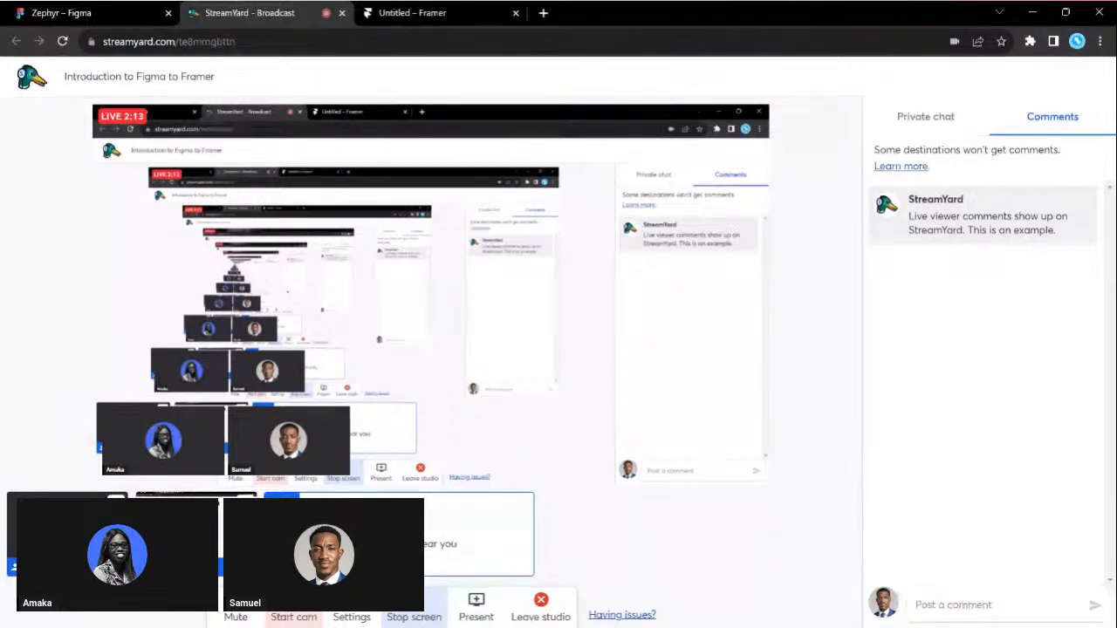
left_click_drag(457, 544, 424, 544)
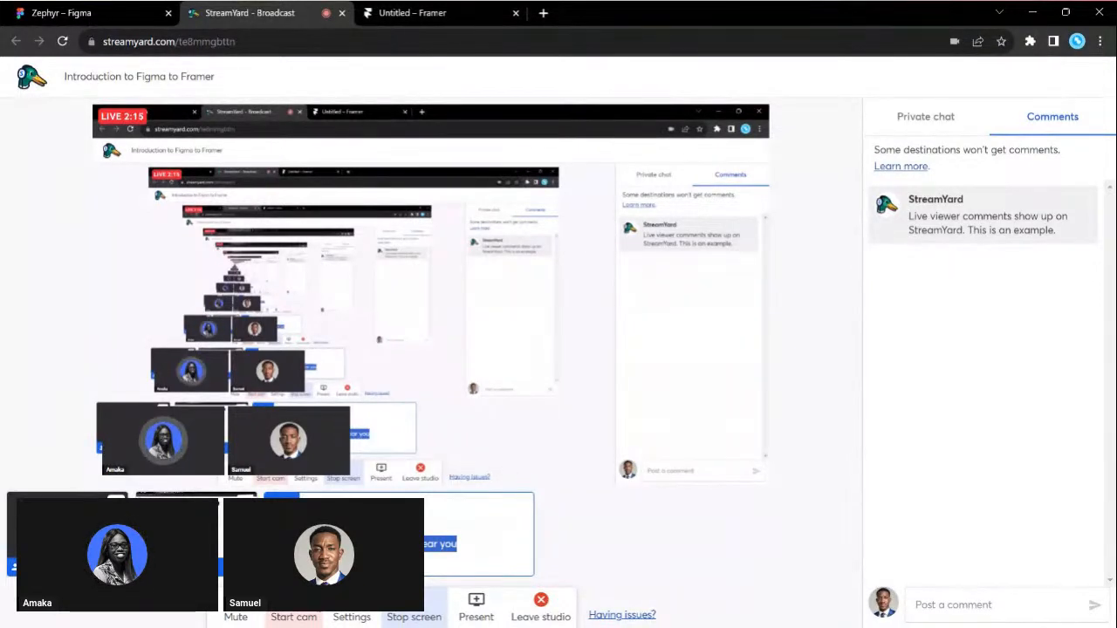
left_click(465, 64)
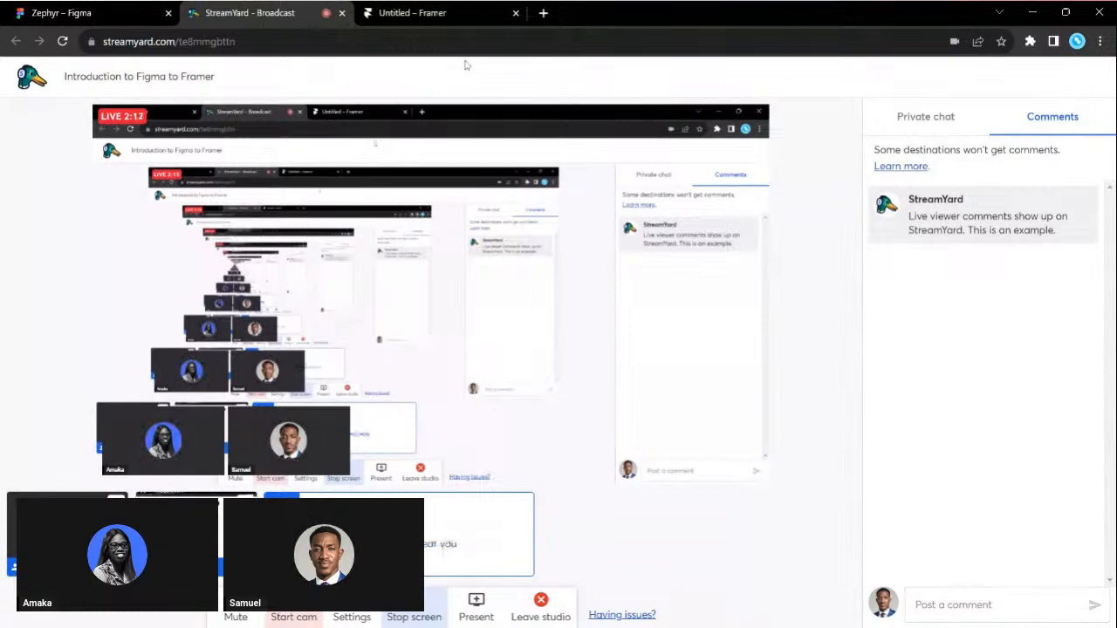
left_click(420, 12)
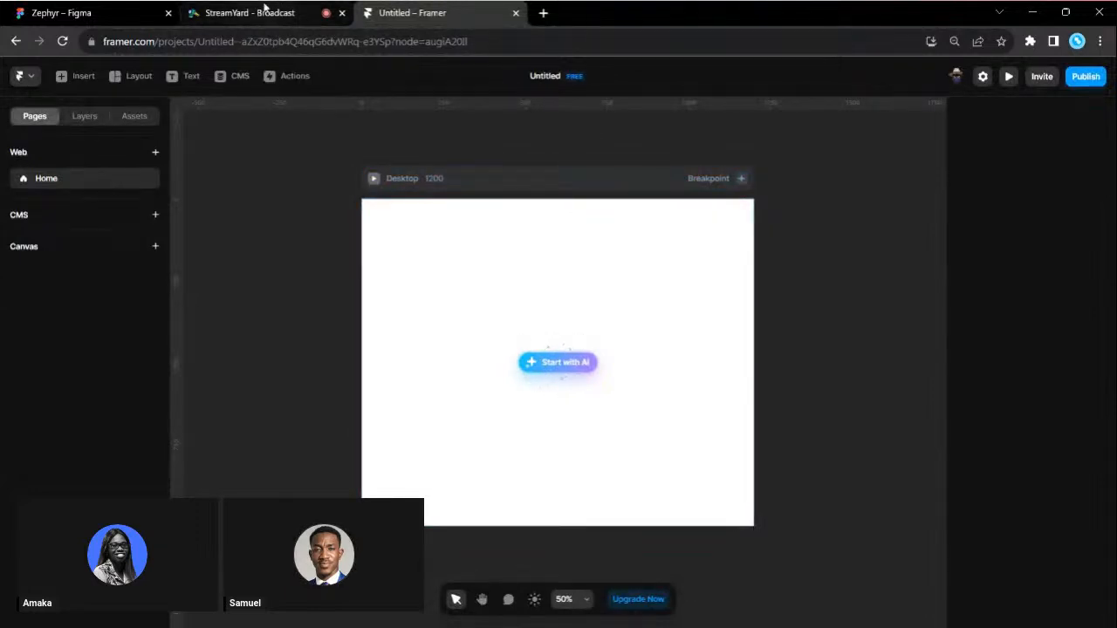
left_click(111, 7)
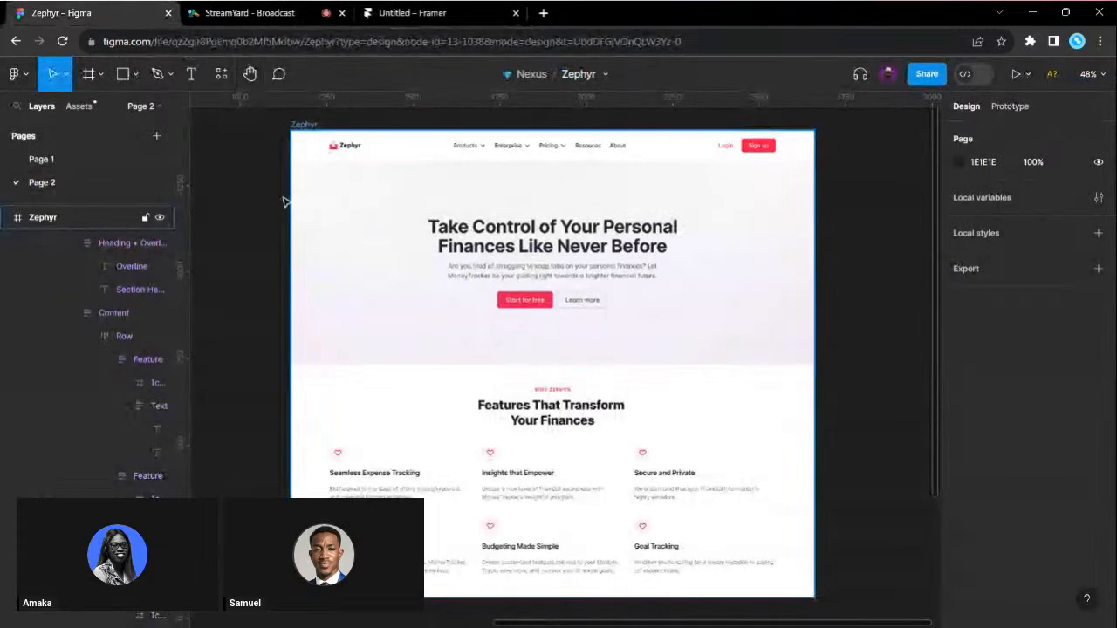
scroll(284, 131, "right", 2)
left_click(296, 127)
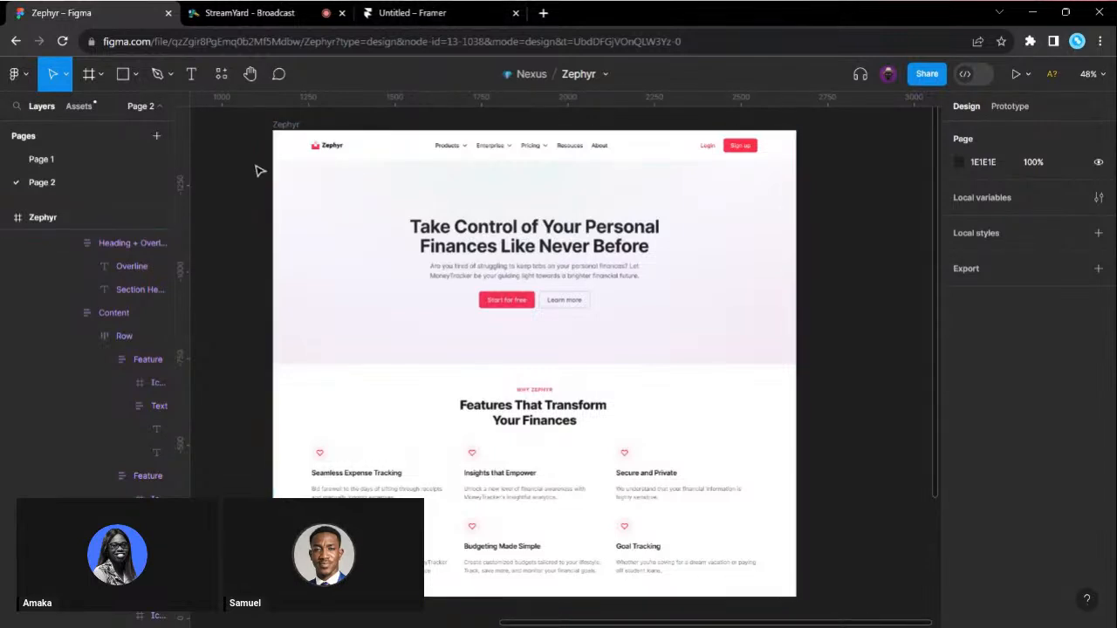
left_click(429, 15)
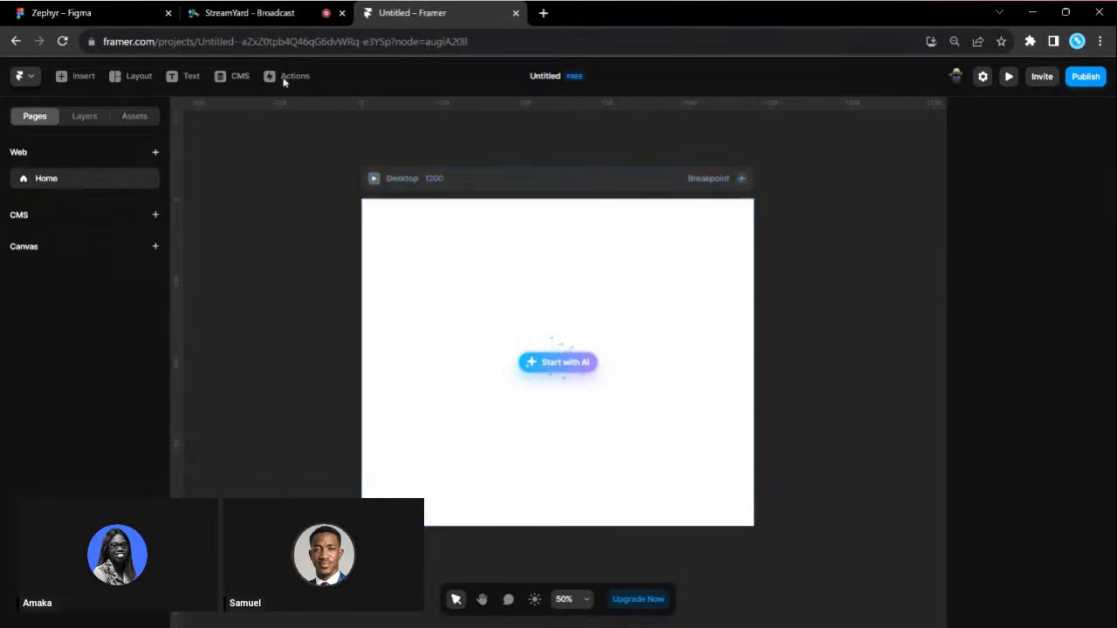
Step: Examine the header, Hero and Features sections of the Zephyr frame in Figma by selecting each one
left_click(61, 13)
left_click(281, 128)
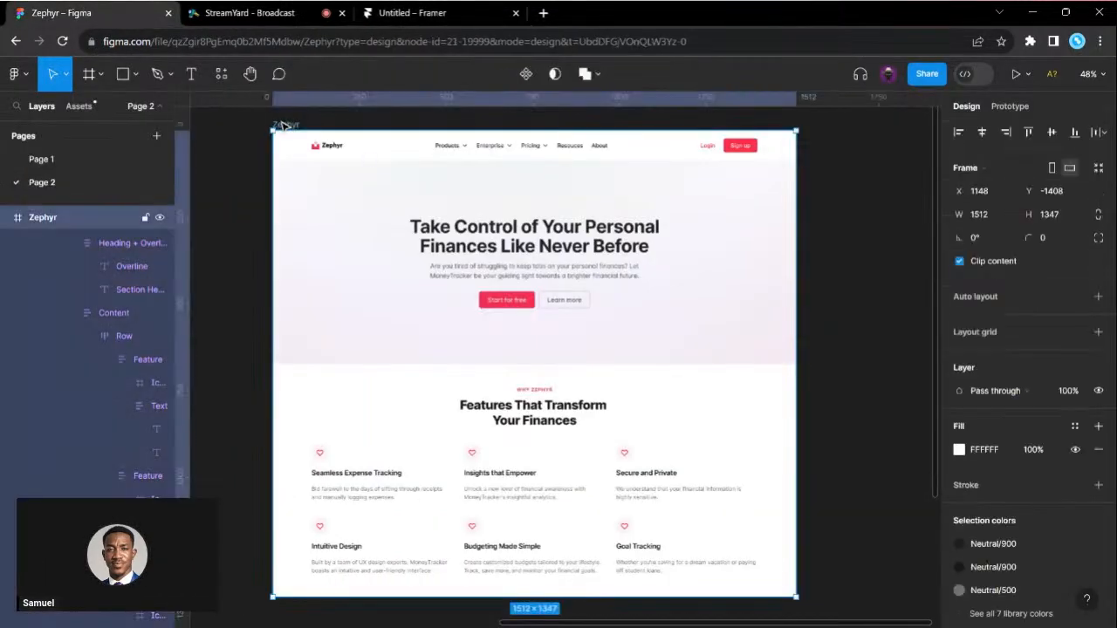
left_click(416, 286)
left_click(441, 456)
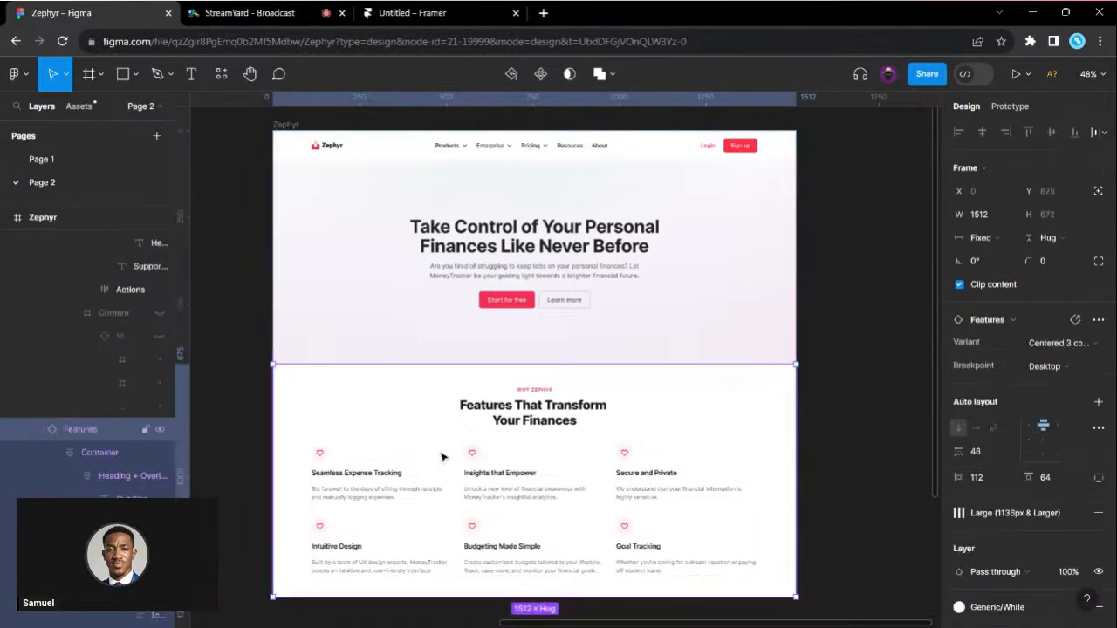
scroll(441, 456, "up", 1)
left_click(410, 224)
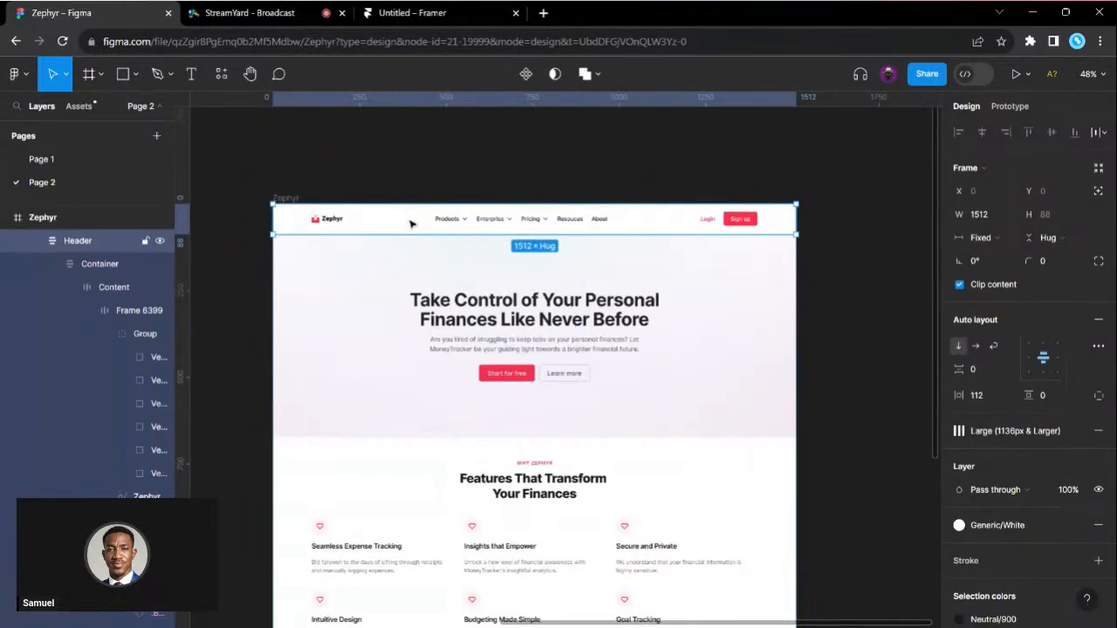
scroll(410, 224, "up", 2)
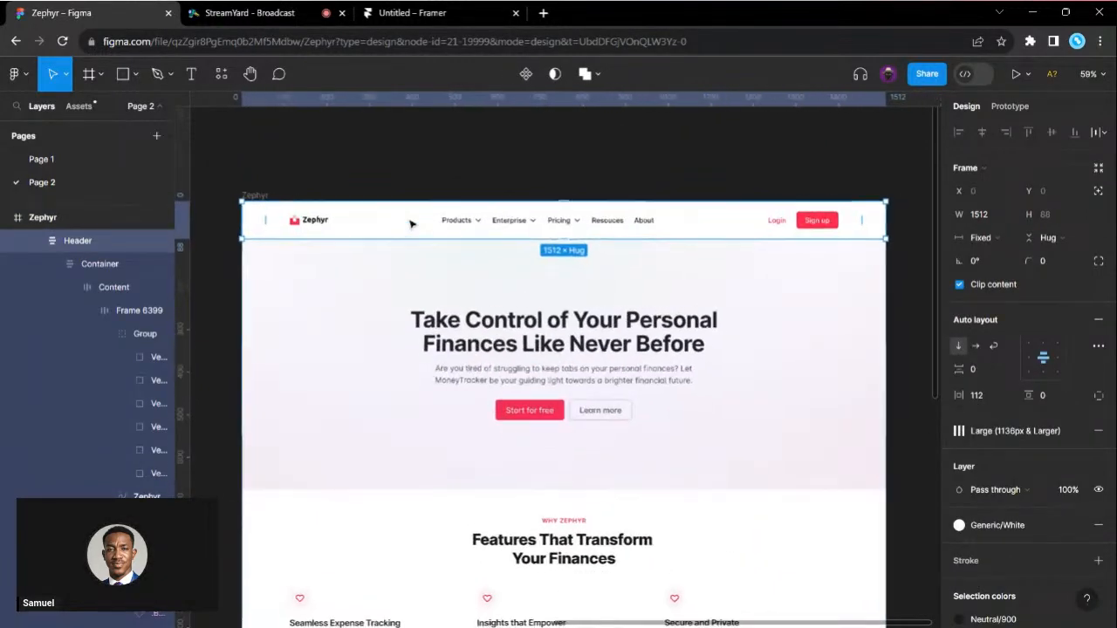
left_click(478, 324)
scroll(477, 325, "down", 1)
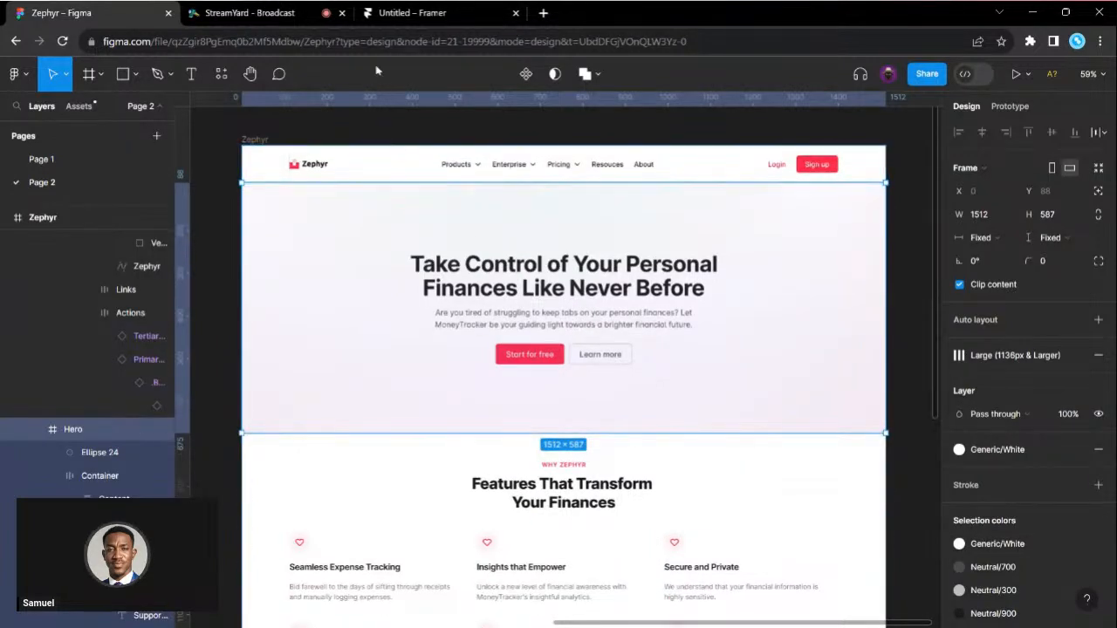
left_click(417, 7)
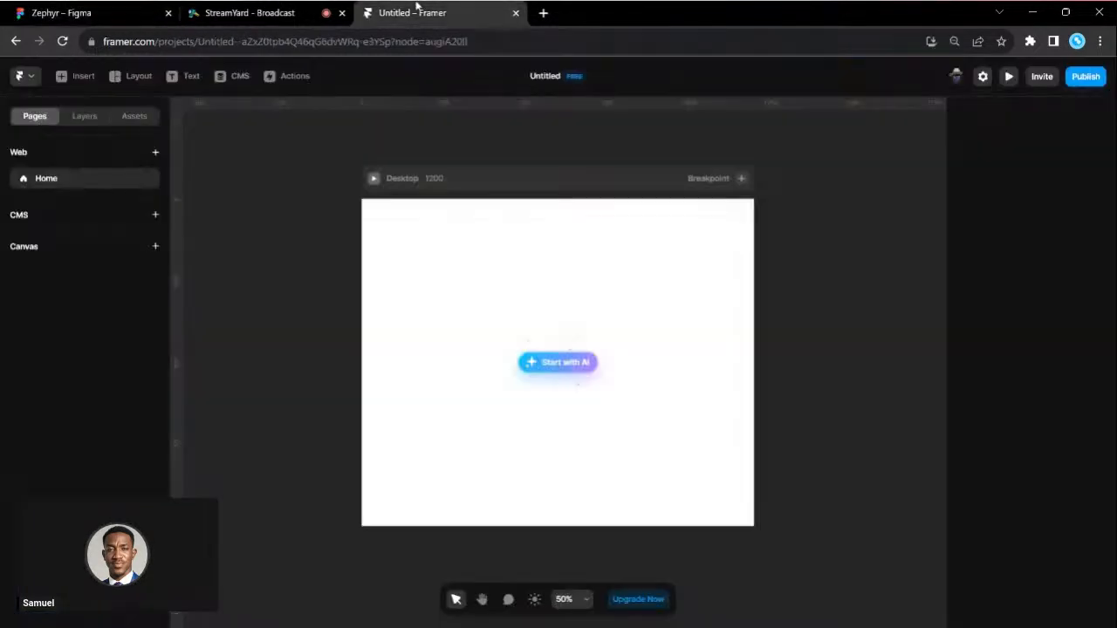
Step: Switch to Figma and copy the Header section of the Zephyr frame with the Figma to HTML with Framer plugin
left_click(93, 7)
left_click(303, 173)
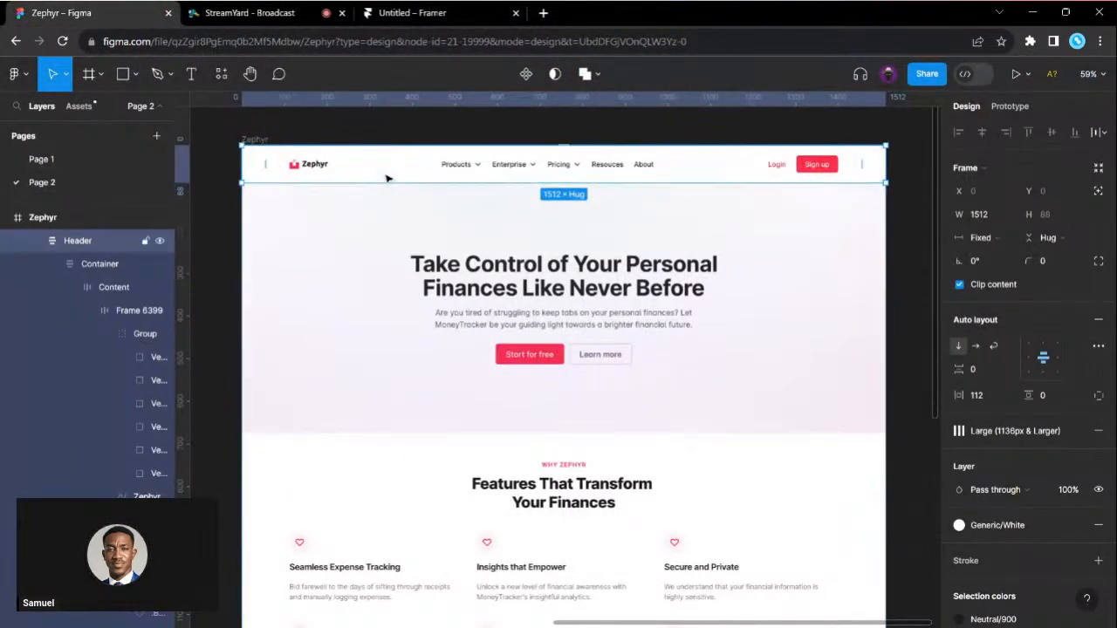
left_click(220, 73)
left_click(293, 107)
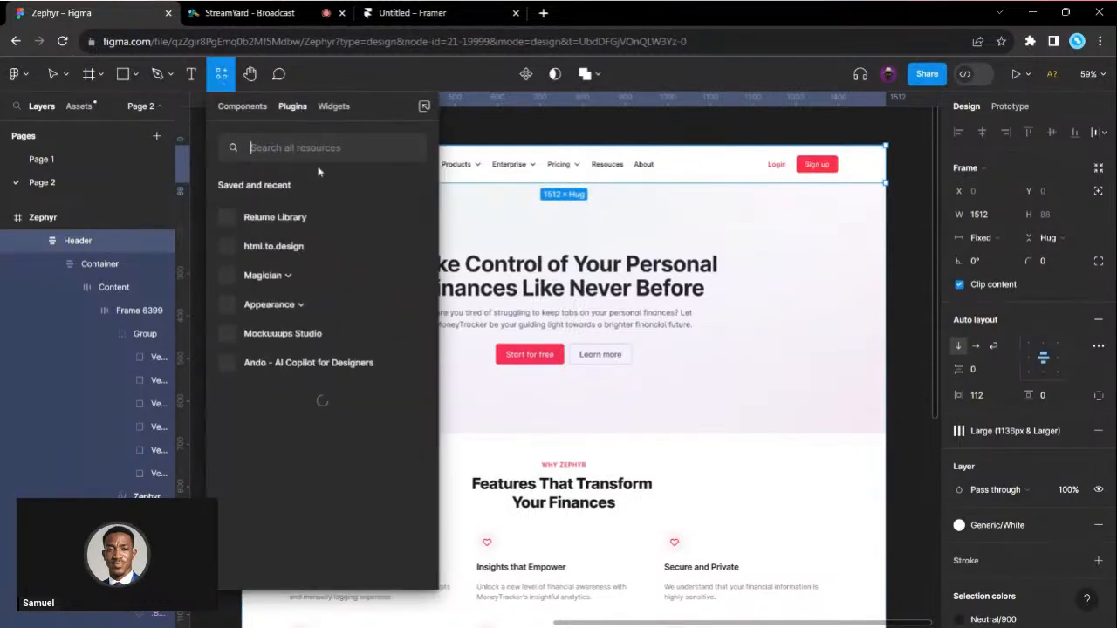
type("fram")
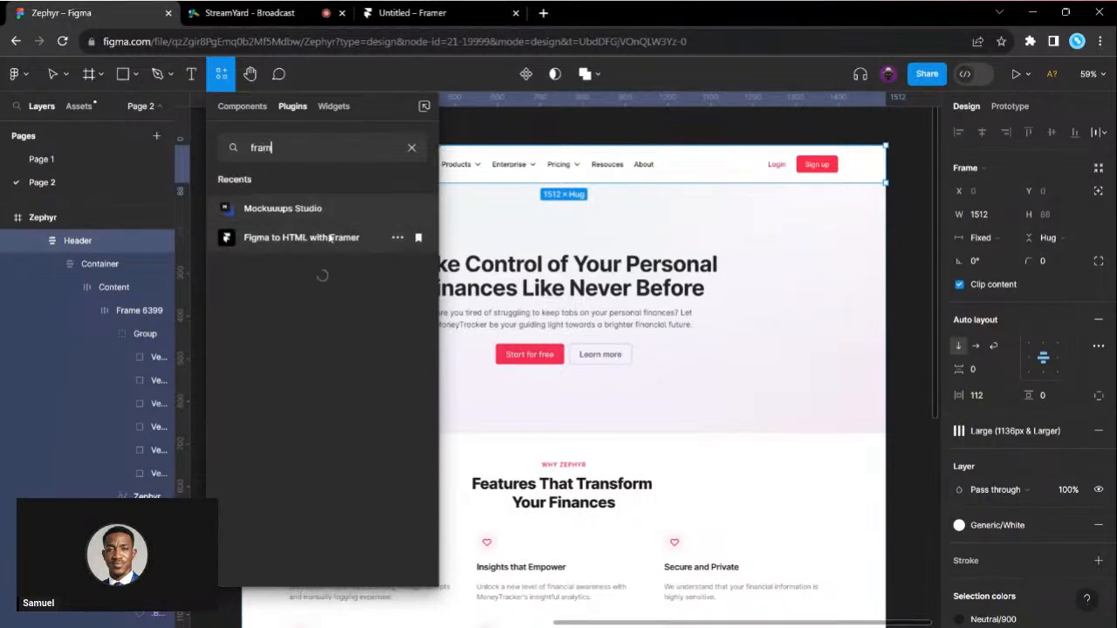
left_click(330, 237)
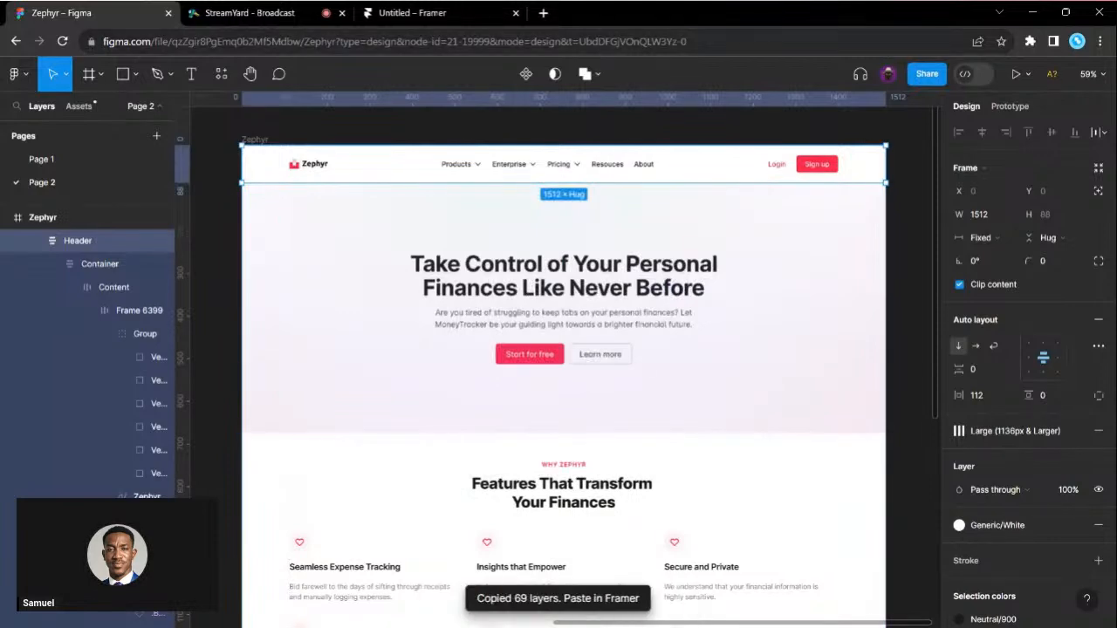
Step: Switch to the untitled Framer project and paste the copied Header into the Desktop breakpoint
left_click(410, 13)
left_click(467, 183)
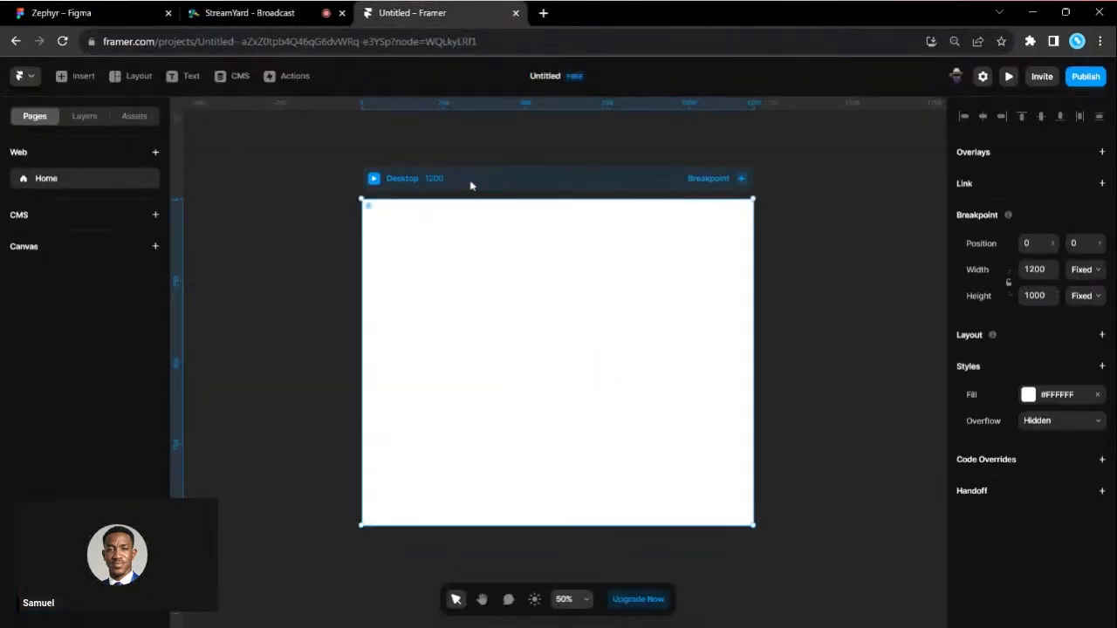
key("ctrl+v")
Step: Switch to Figma and copy the Hero section to the clipboard with the Figma to HTML with Framer plugin
left_click(98, 7)
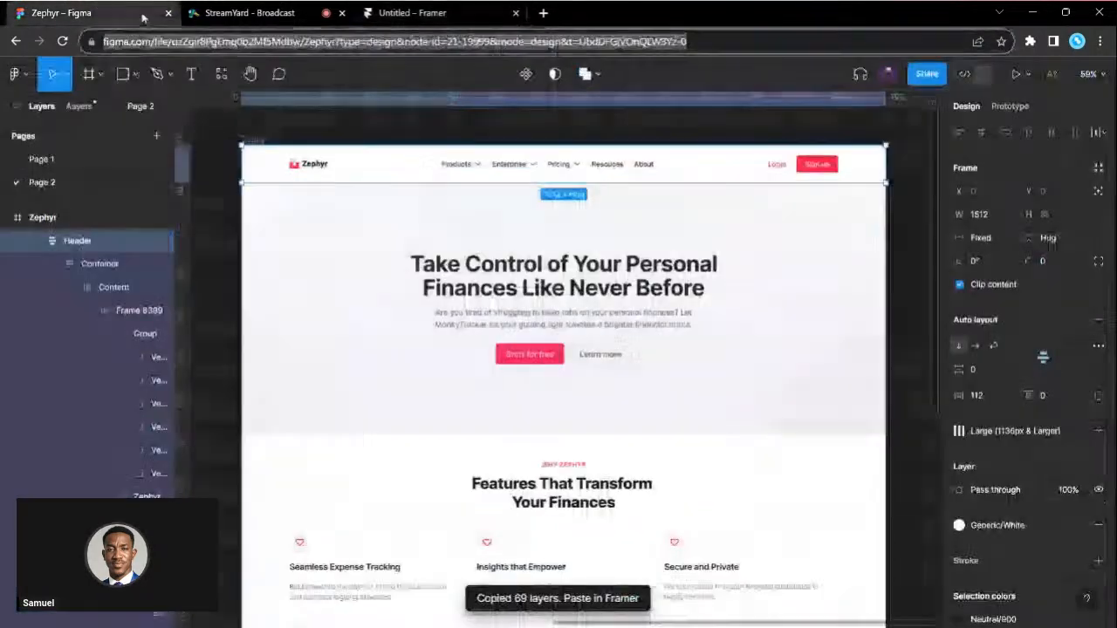
left_click(221, 76)
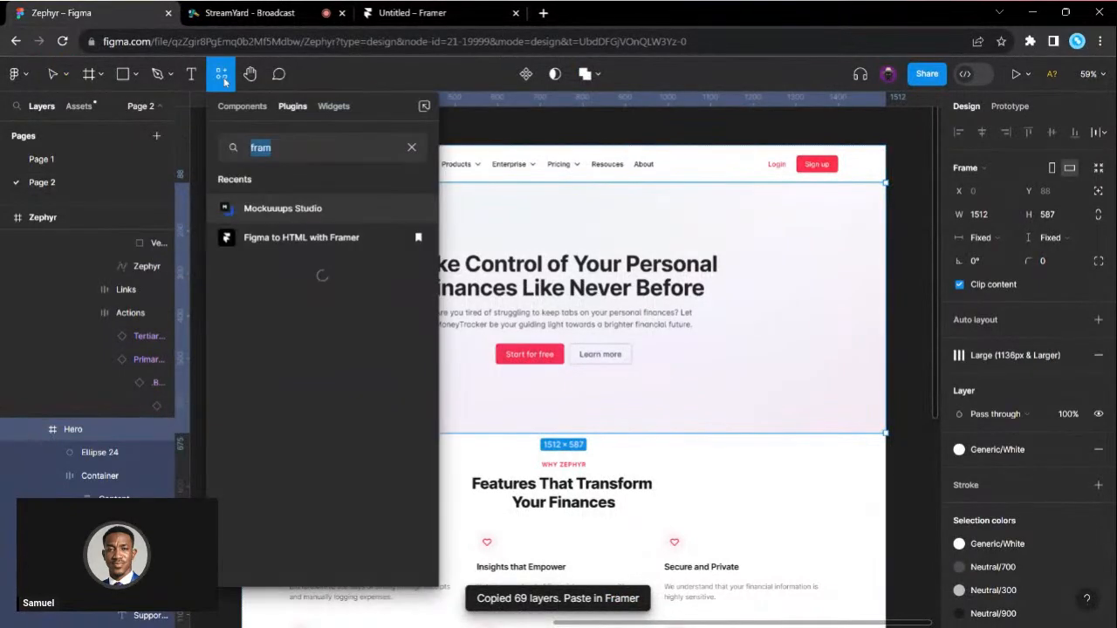
left_click(347, 239)
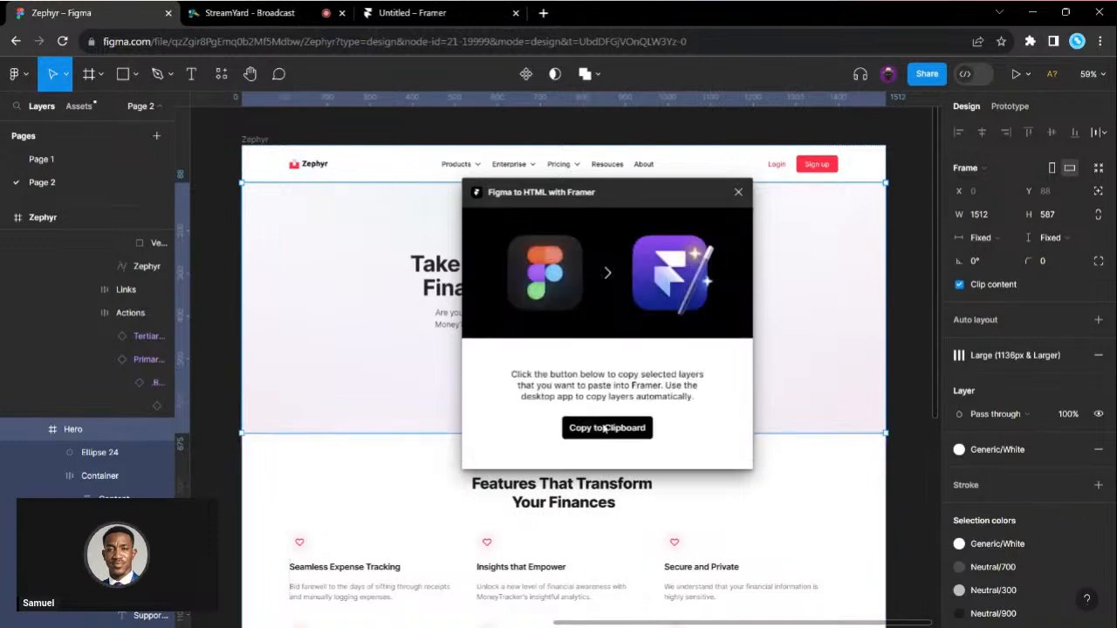
left_click(605, 428)
Step: Switch to the Framer project and paste the copied Hero section into the Desktop breakpoint
left_click(250, 12)
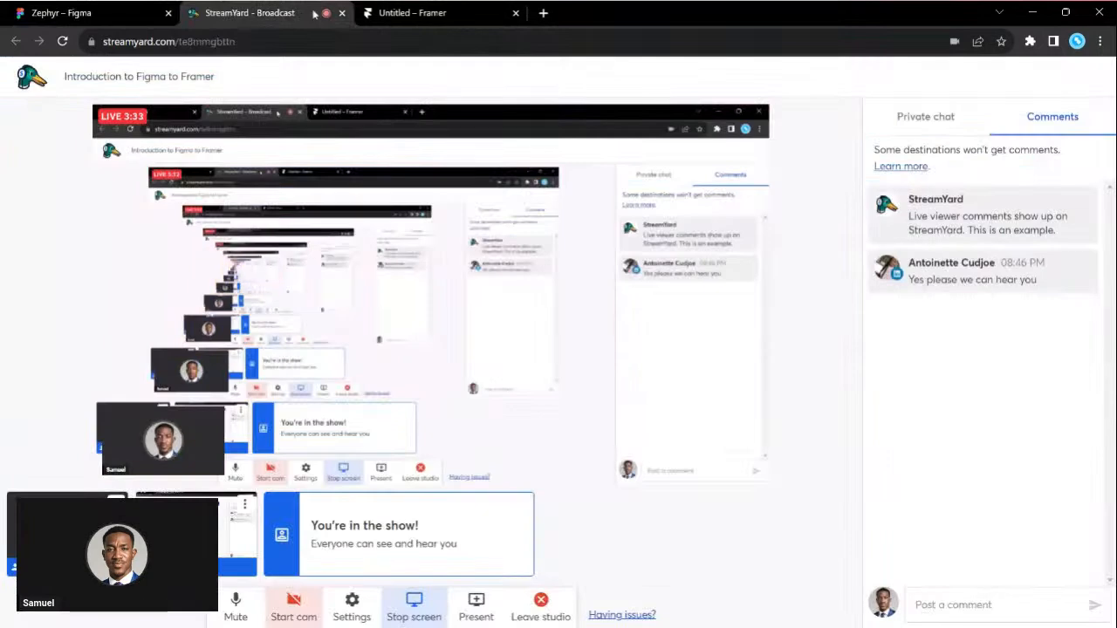
left_click(417, 12)
left_click(460, 178)
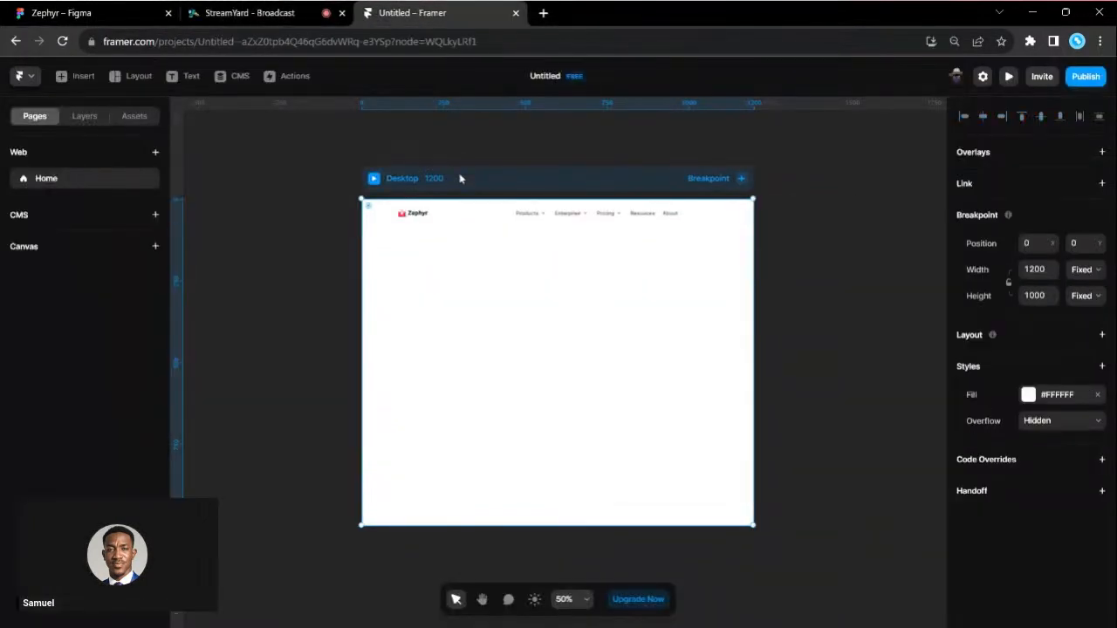
Step: Copy the Features section in Figma with the Figma to HTML with Framer plugin, and return to the Framer project
left_click(87, 12)
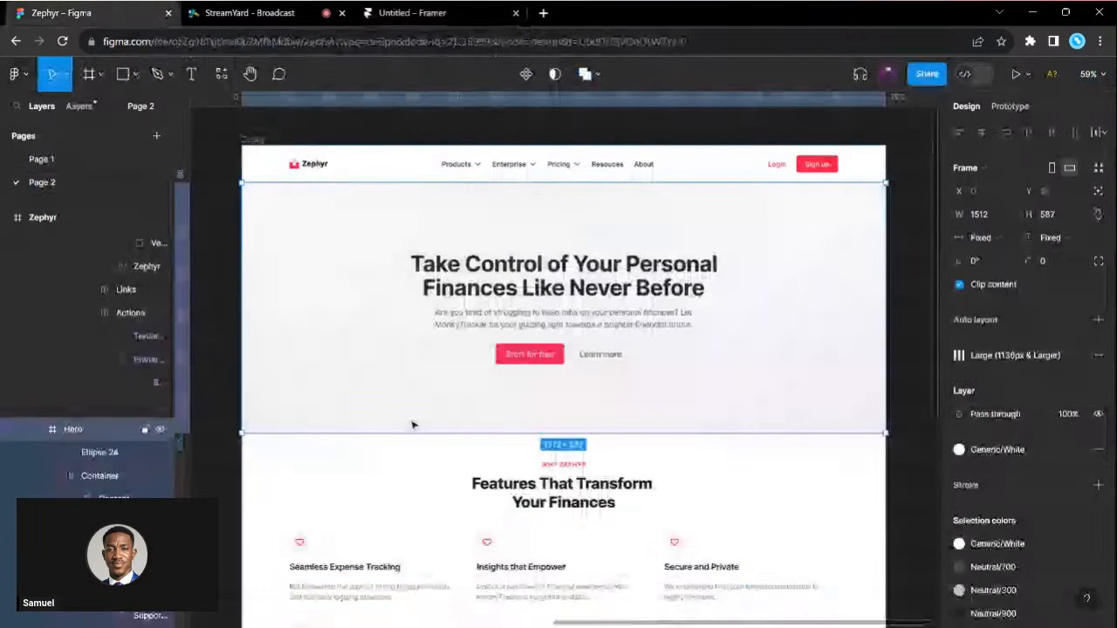
scroll(406, 488, "down", 1)
scroll(406, 489, "down", 1)
left_click(221, 75)
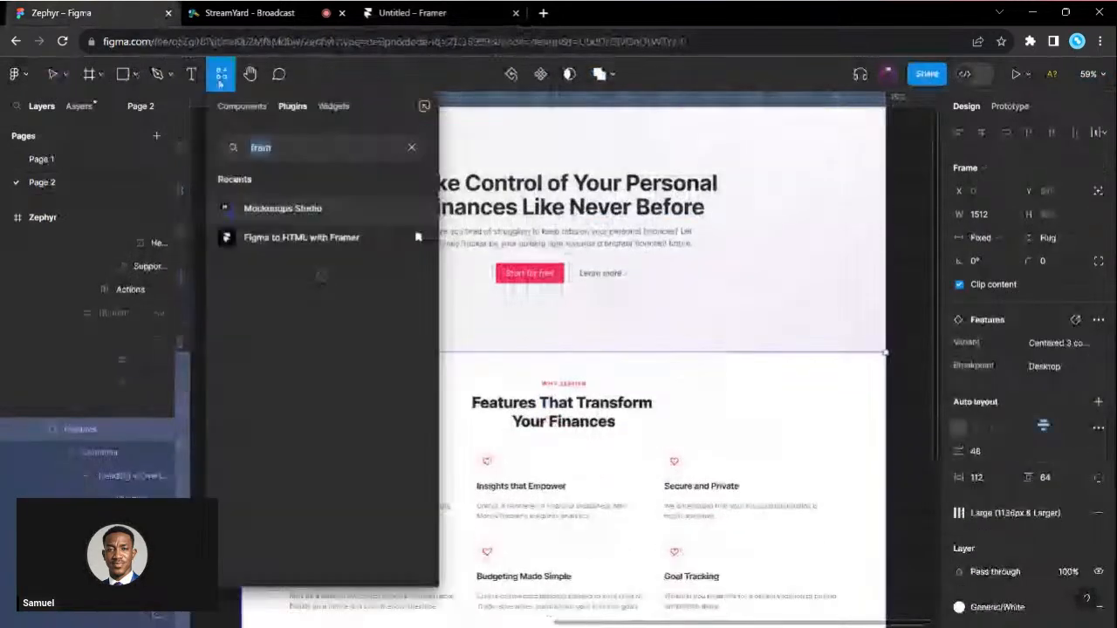
left_click(319, 238)
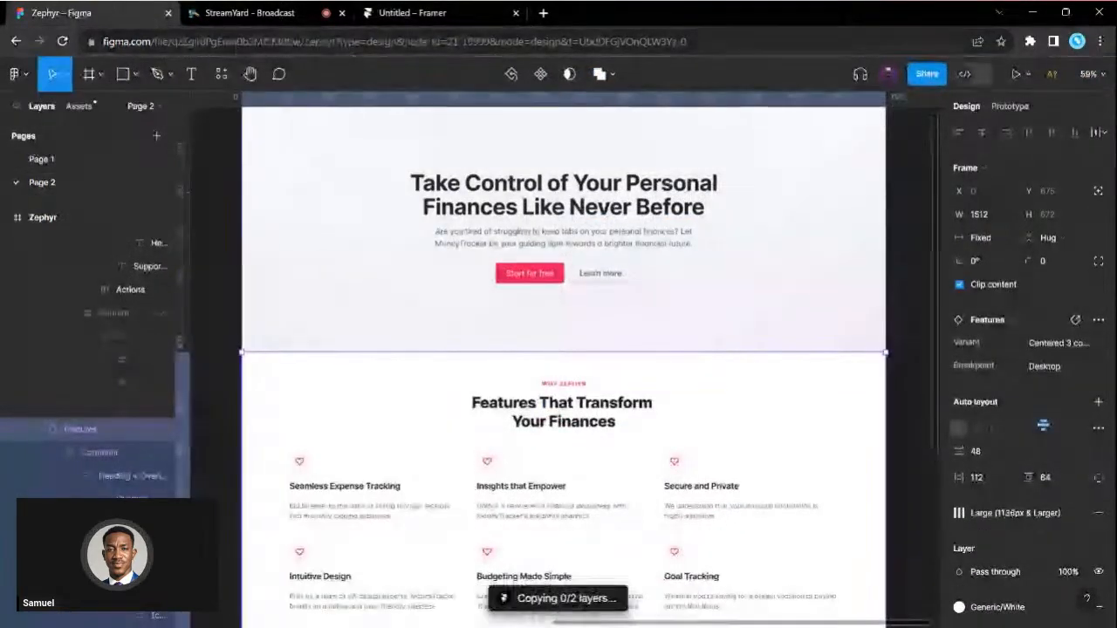
left_click(390, 14)
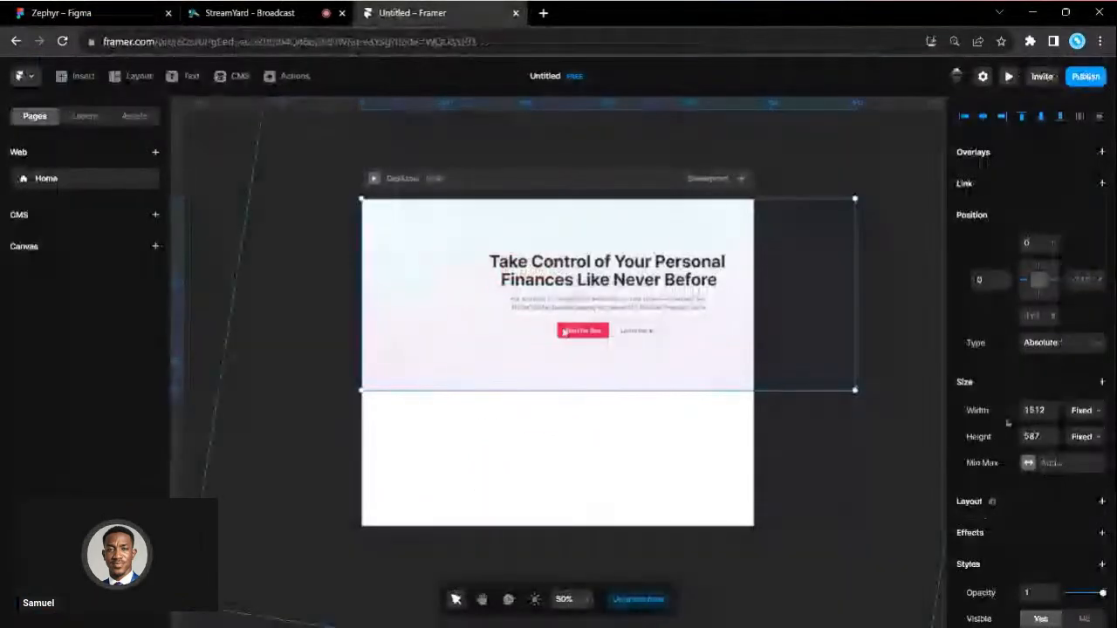
Step: Add a vertical stack layout to the Desktop breakpoint and set its height to Fit
left_click(489, 192)
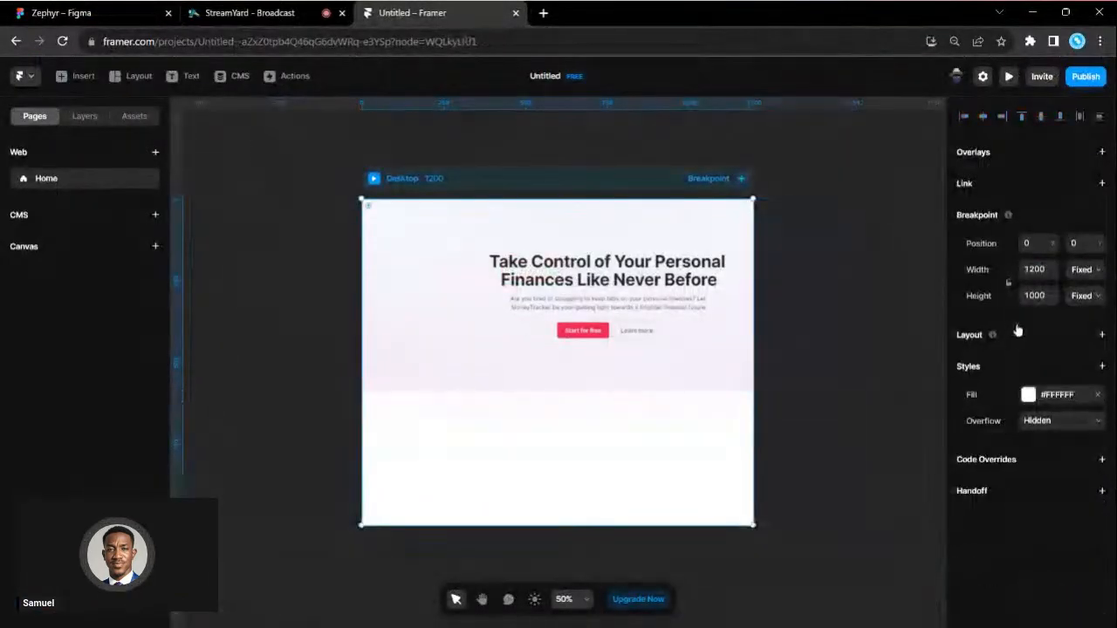
left_click(1101, 336)
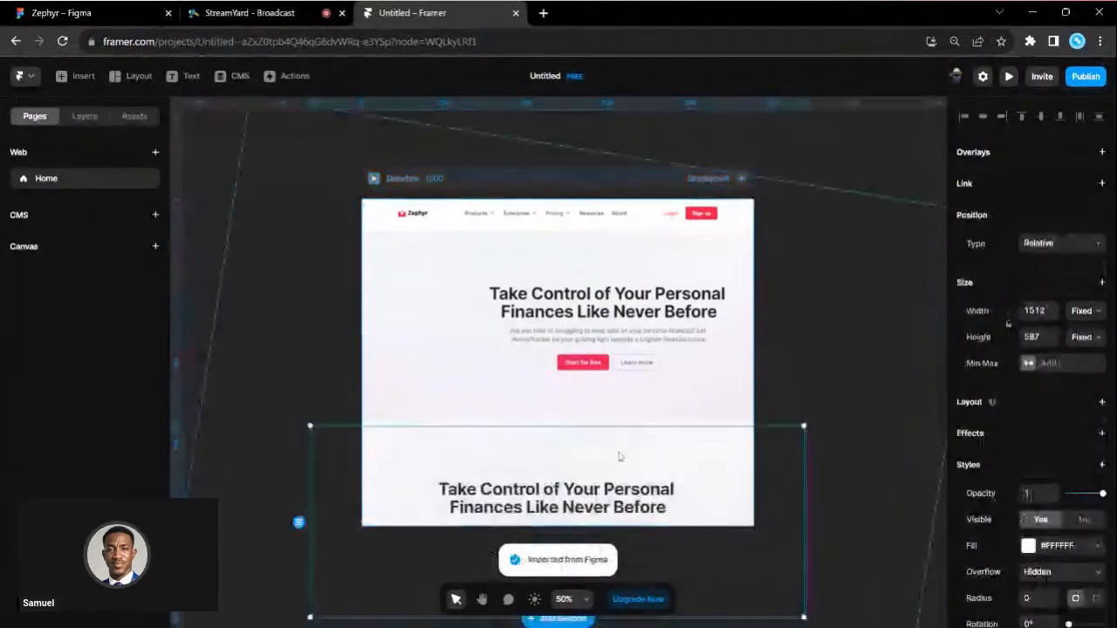
scroll(541, 262, "down", 1)
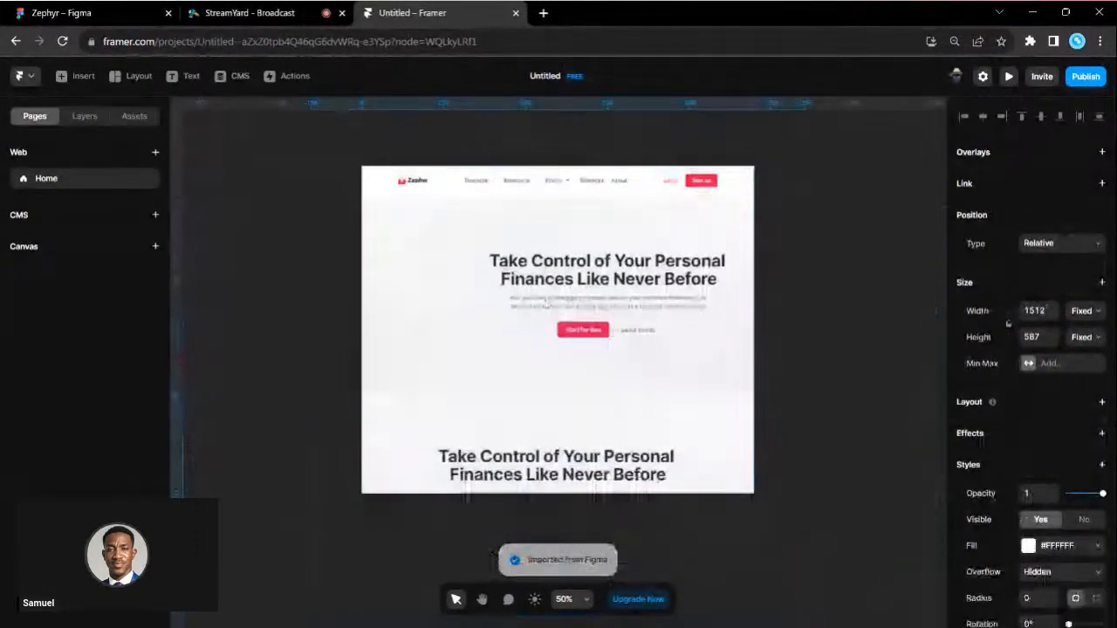
left_click(521, 154)
left_click(1074, 300)
left_click(1097, 349)
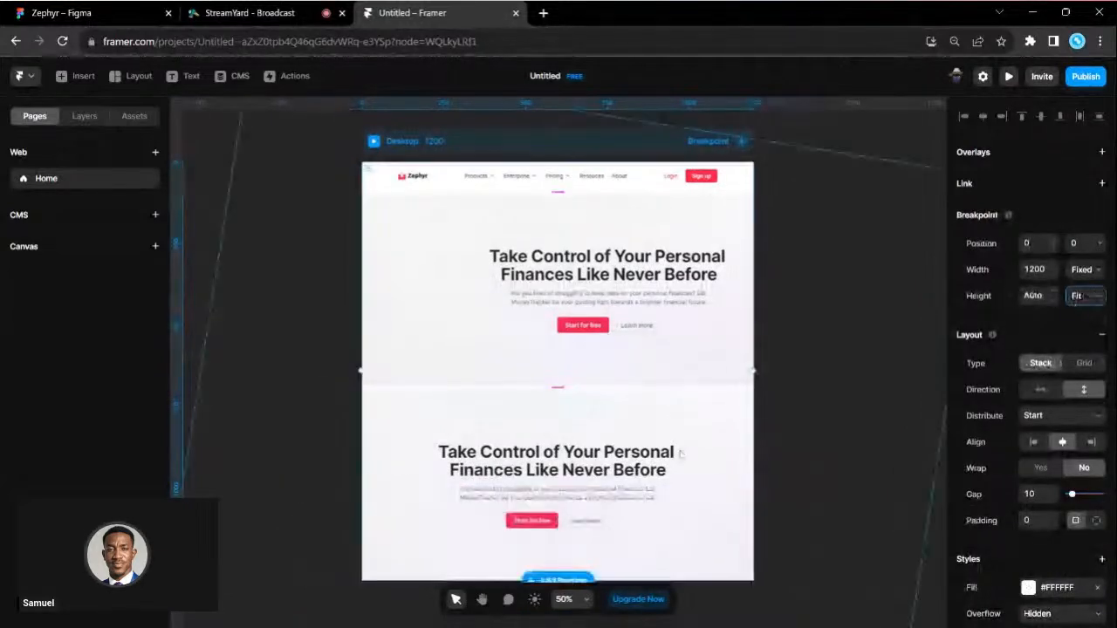
scroll(680, 454, "down", 2)
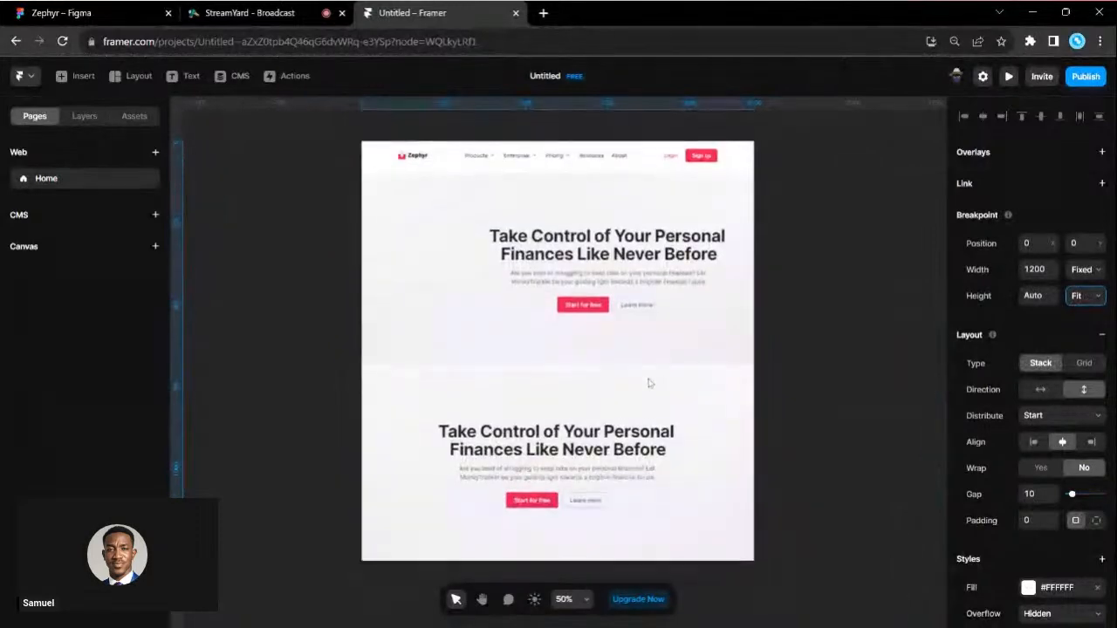
Step: Delete the duplicate Hero section at the end of the Desktop breakpoint
left_click(672, 374)
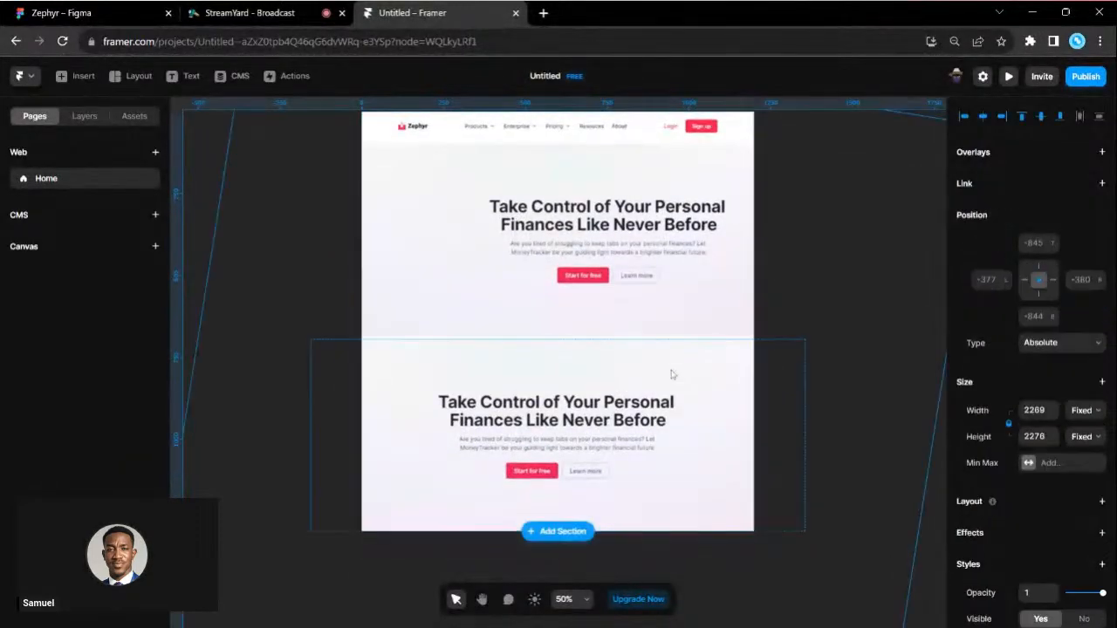
left_click(269, 345)
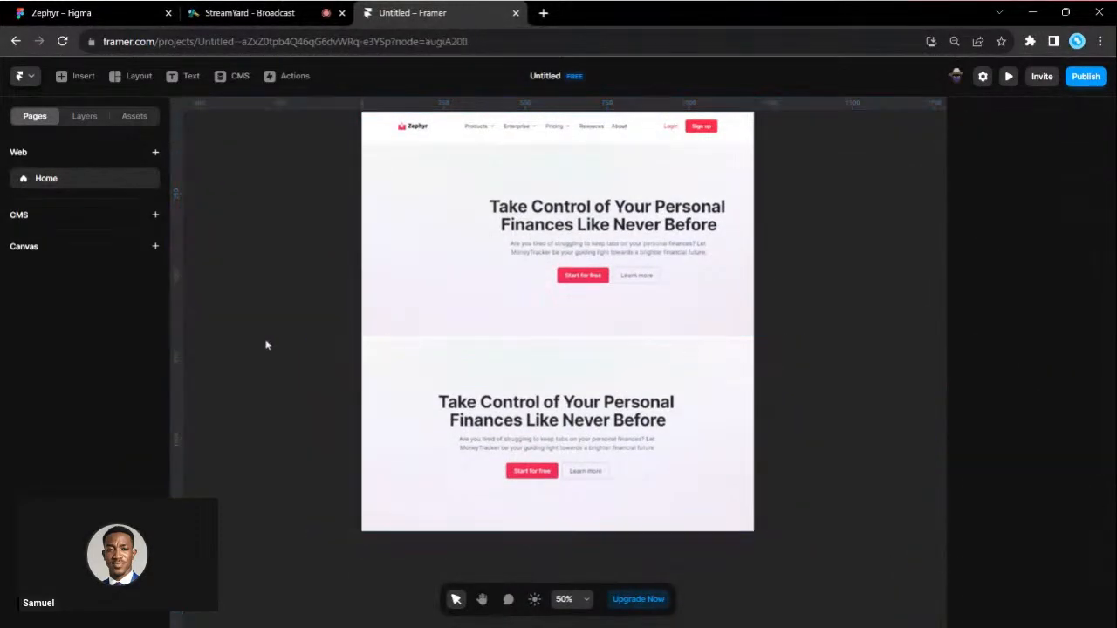
left_click(76, 117)
left_click(16, 157)
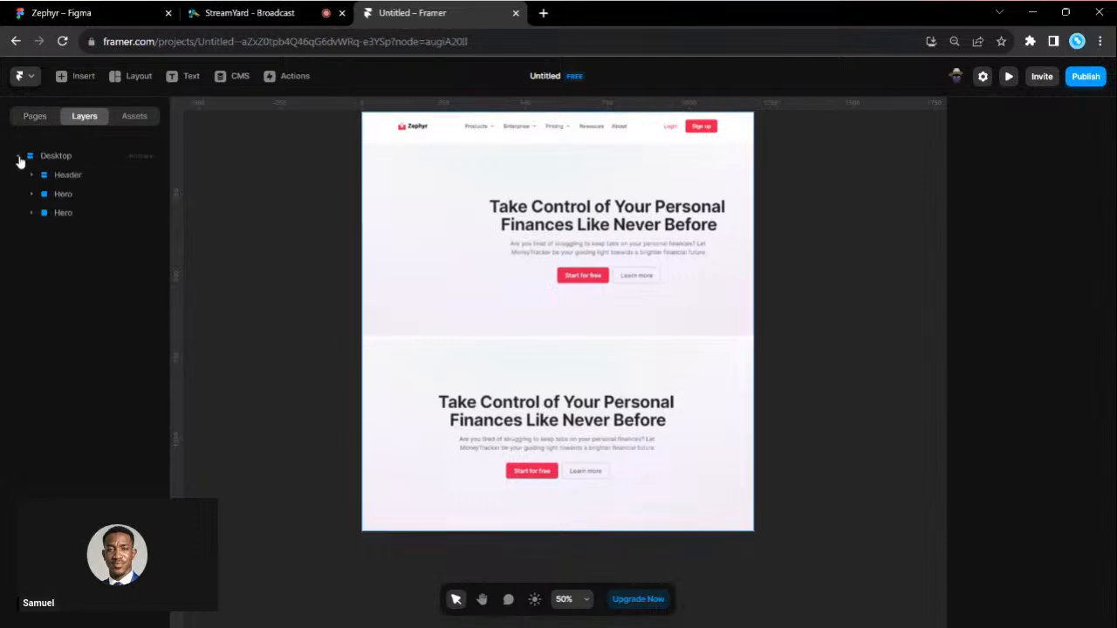
left_click(66, 213)
key("Delete")
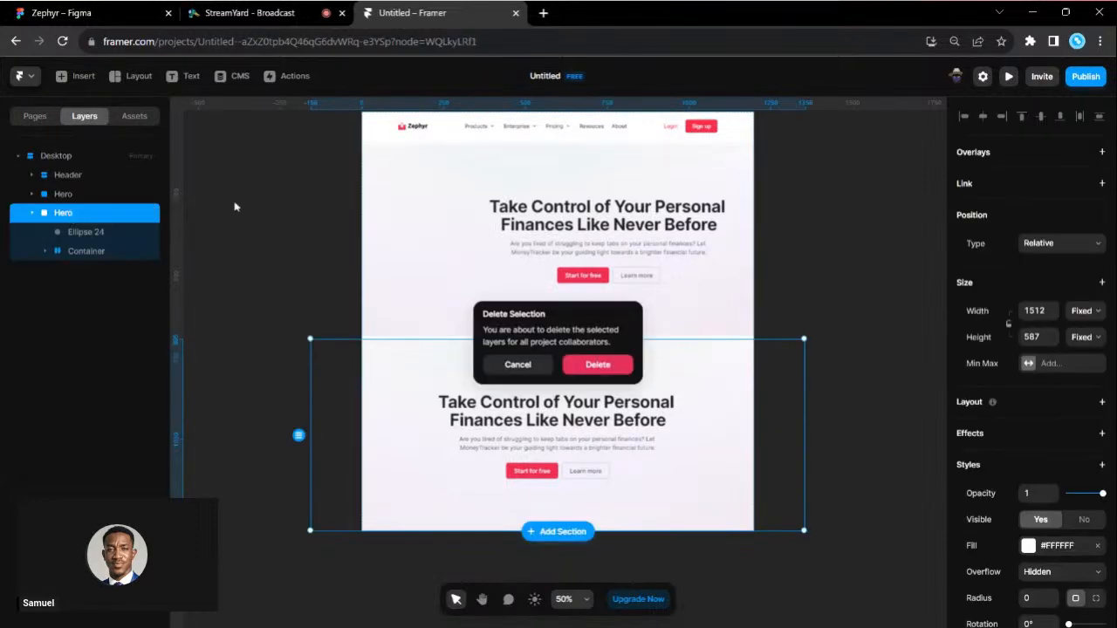
left_click(598, 364)
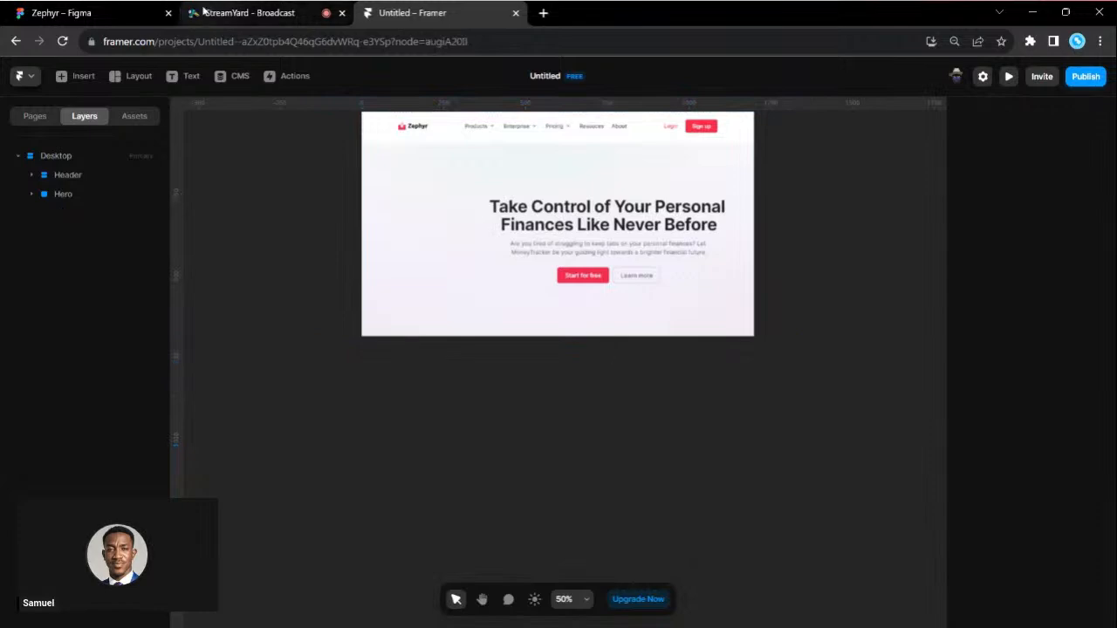
Step: Copy the Features section in Figma with the Figma to HTML with Framer plugin, and paste it into the Framer project's Desktop breakpoint
left_click(104, 13)
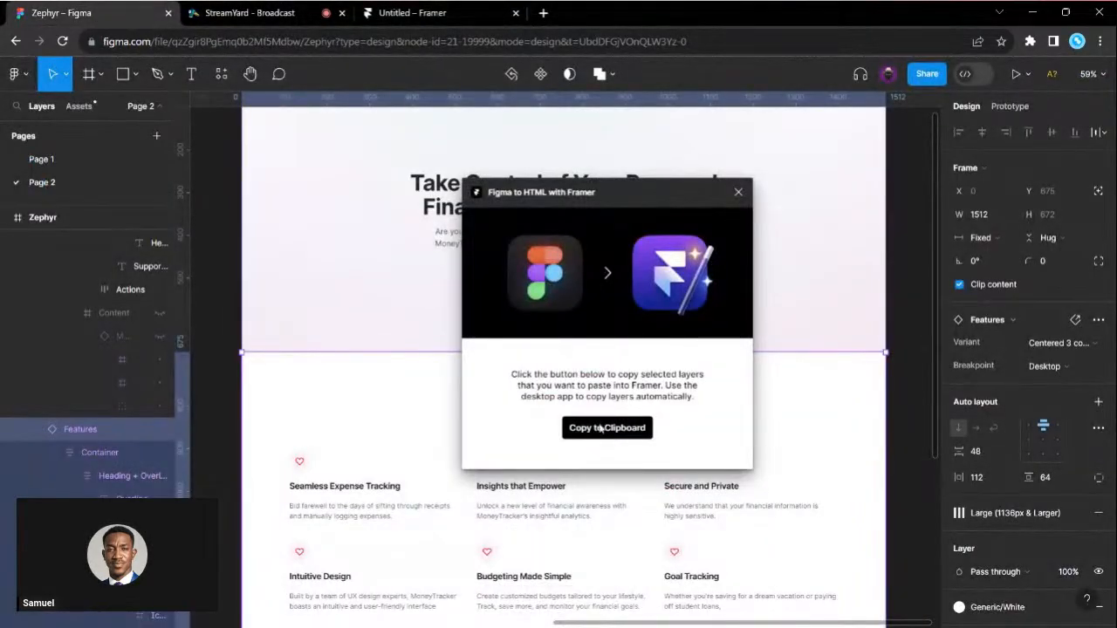
left_click(599, 427)
left_click(381, 13)
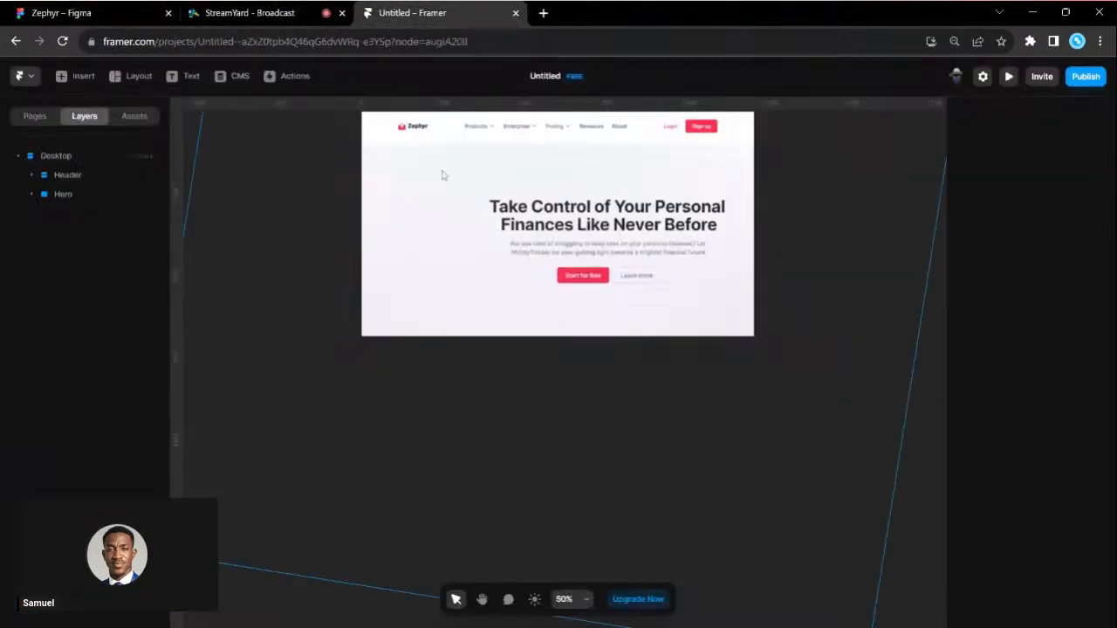
key("ctrl+v")
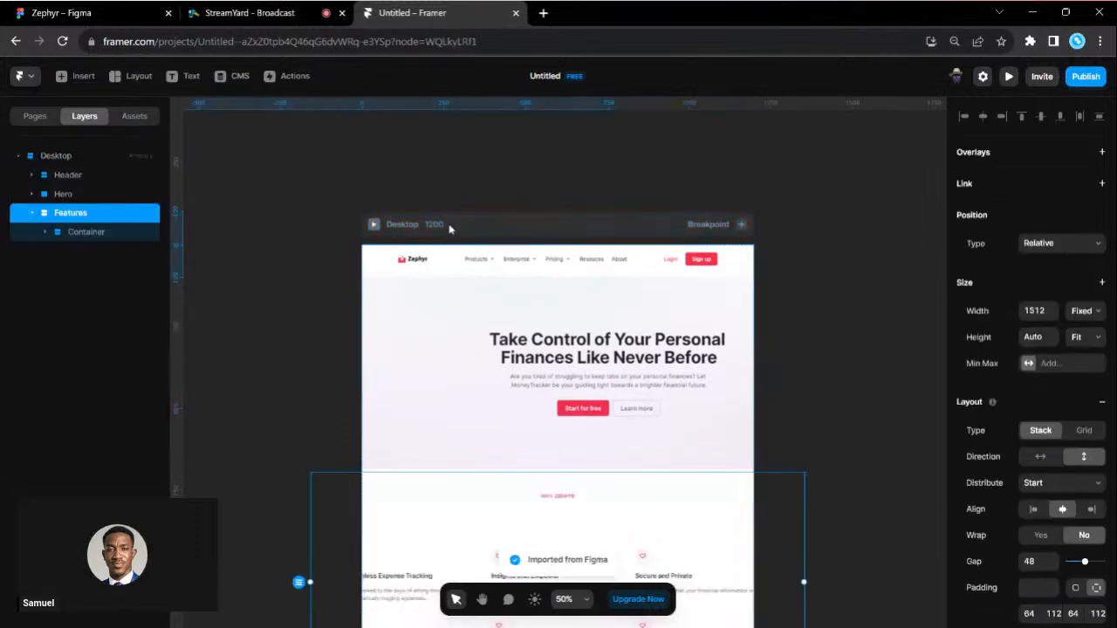
scroll(602, 364, "down", 2)
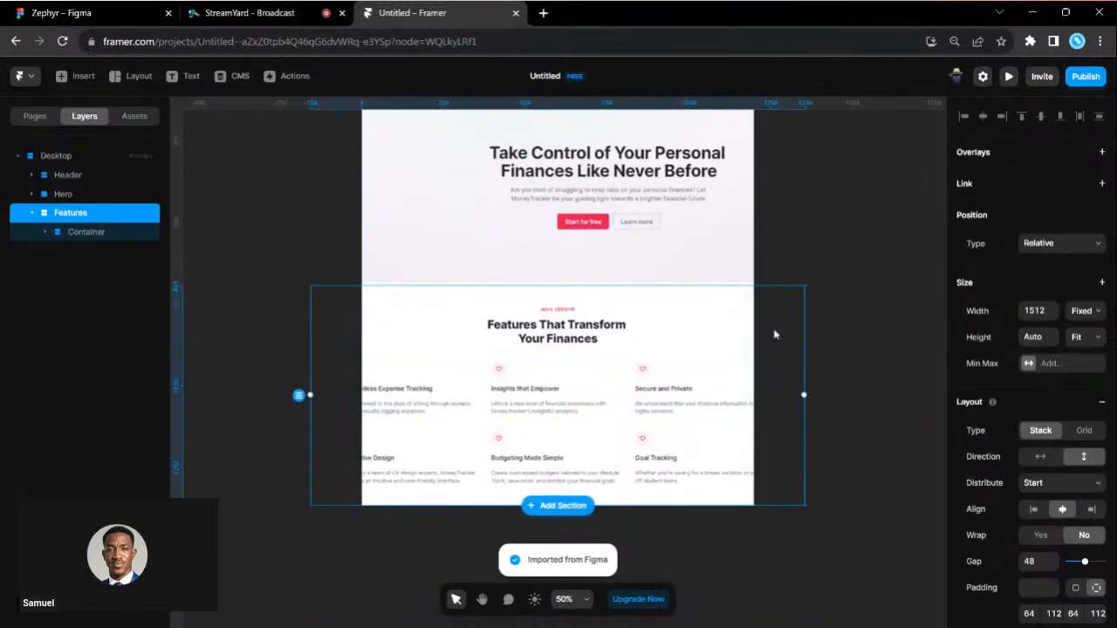
scroll(643, 267, "up", 1)
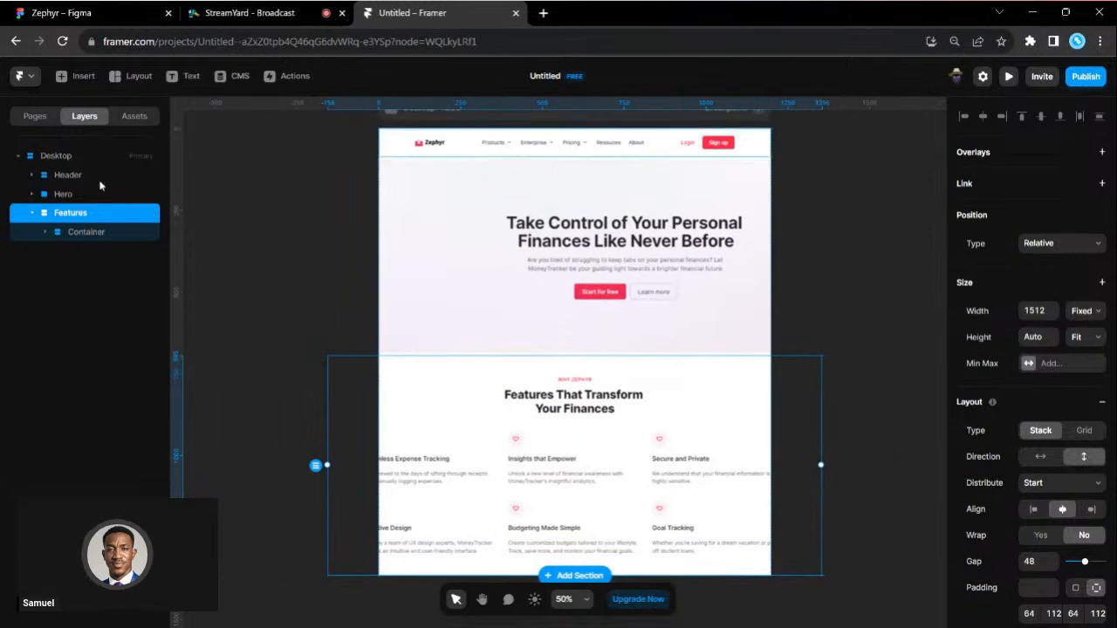
Step: Set the width of the Header, Hero and Features sections to Fill
left_click(93, 176)
left_click(103, 214, "shift")
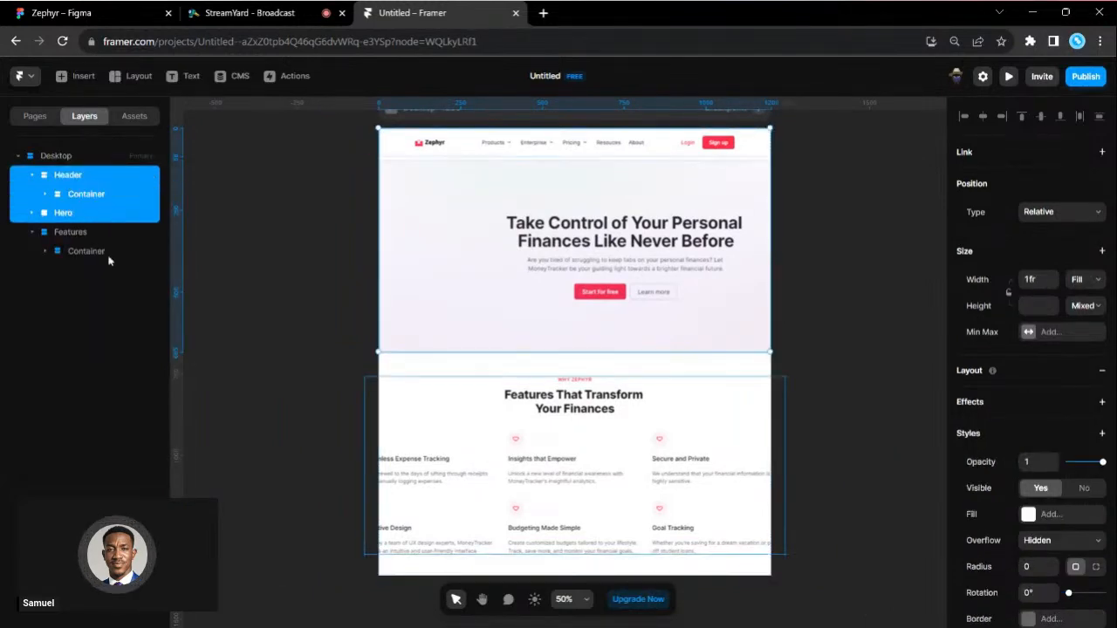
left_click(99, 234, "shift")
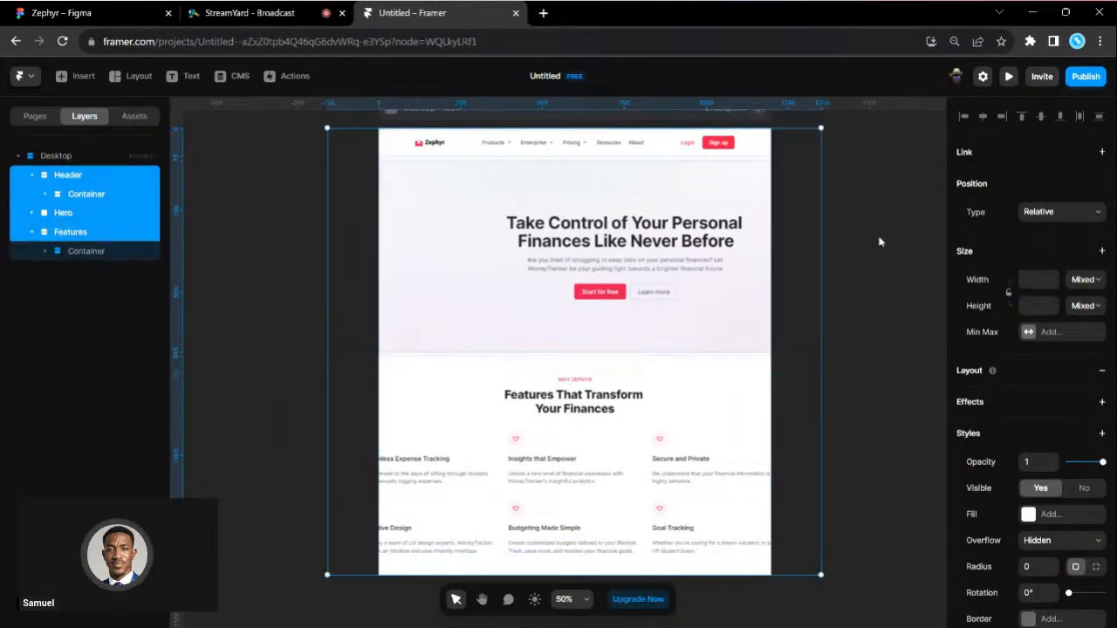
left_click(1085, 279)
left_click(1097, 332)
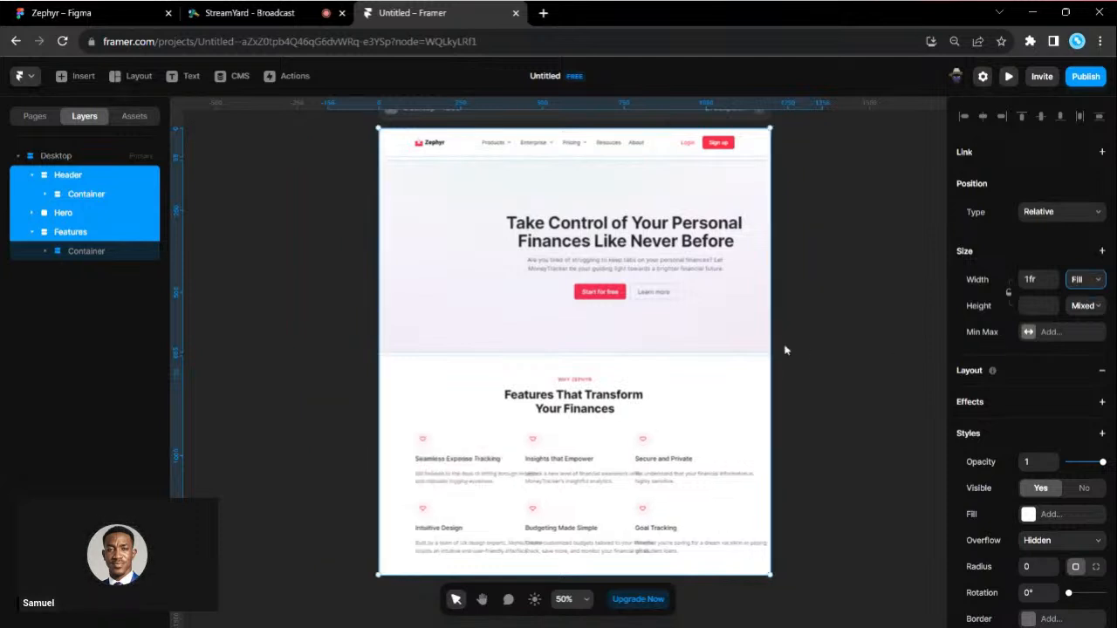
scroll(1024, 450, "down", 4)
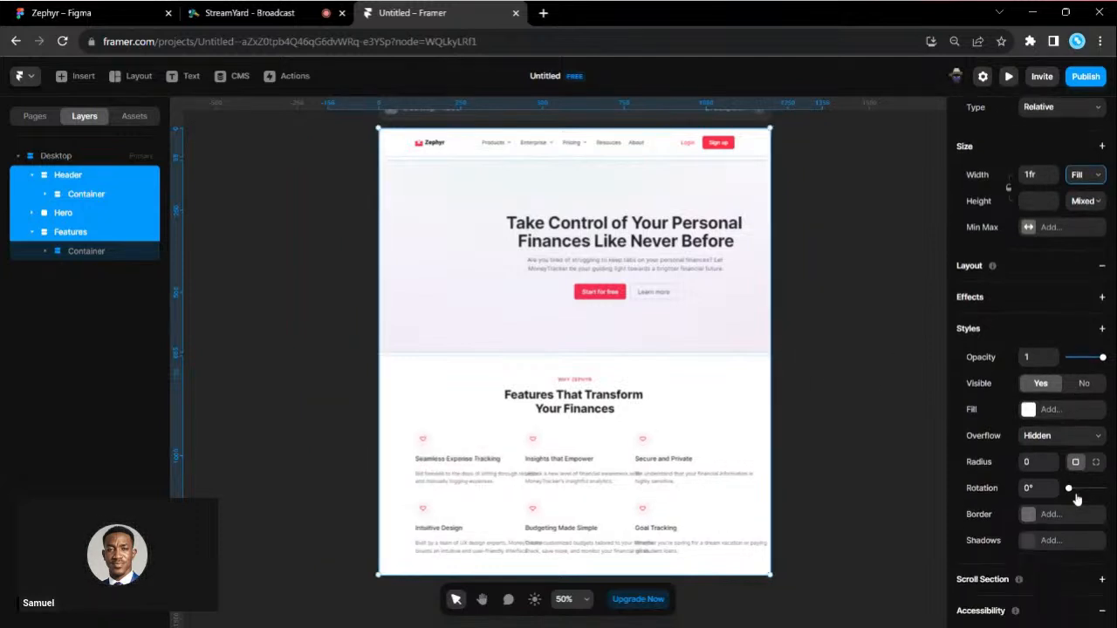
left_click(812, 416)
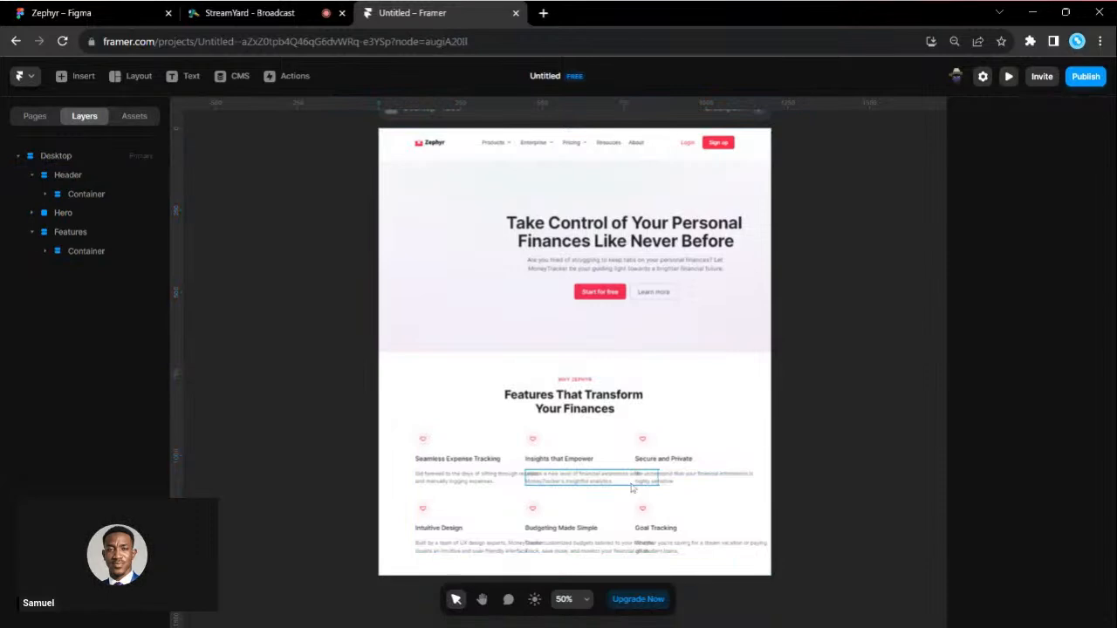
Step: Set the width of all six feature description texts in the Features section to Fill
scroll(632, 487, "up", 2)
scroll(631, 489, "down", 3)
scroll(632, 489, "up", 4)
left_click(408, 375)
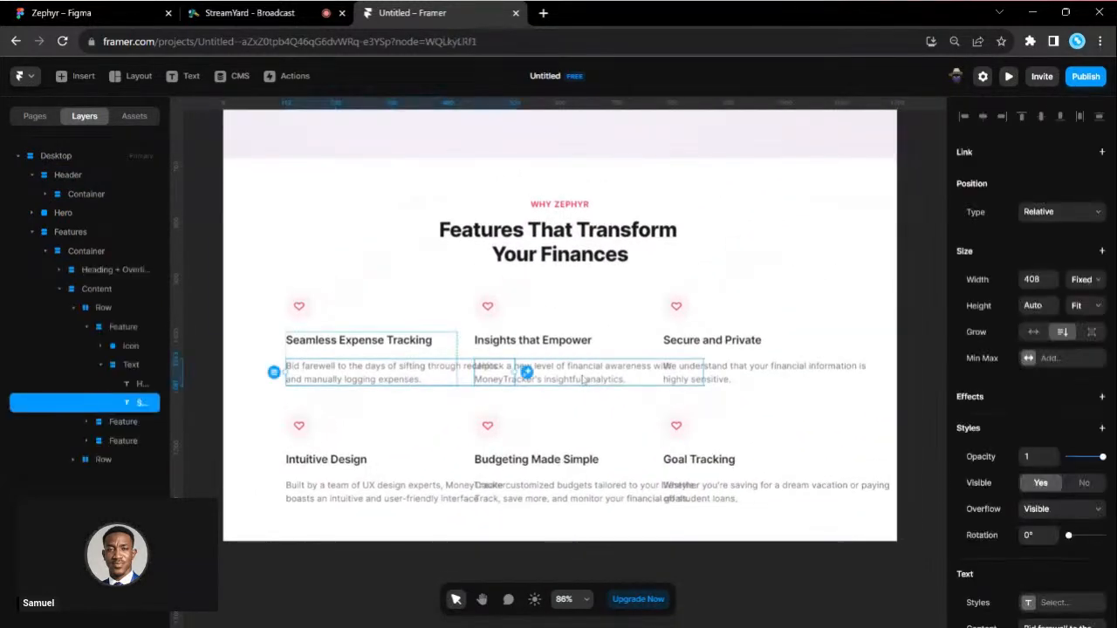
left_click(729, 493, "shift")
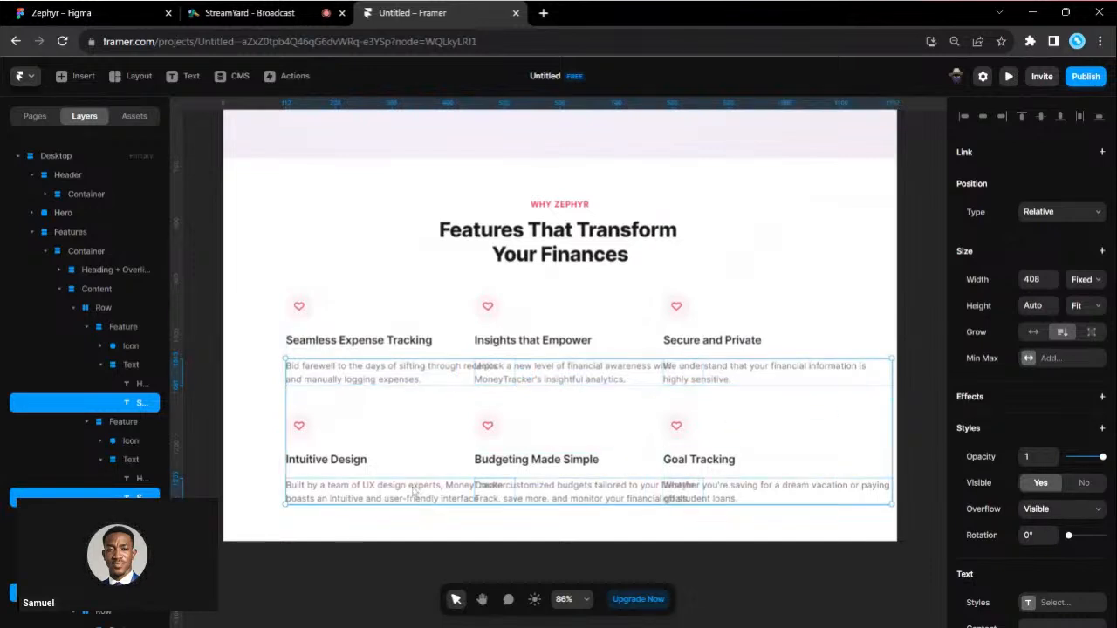
scroll(1029, 367, "down", 2)
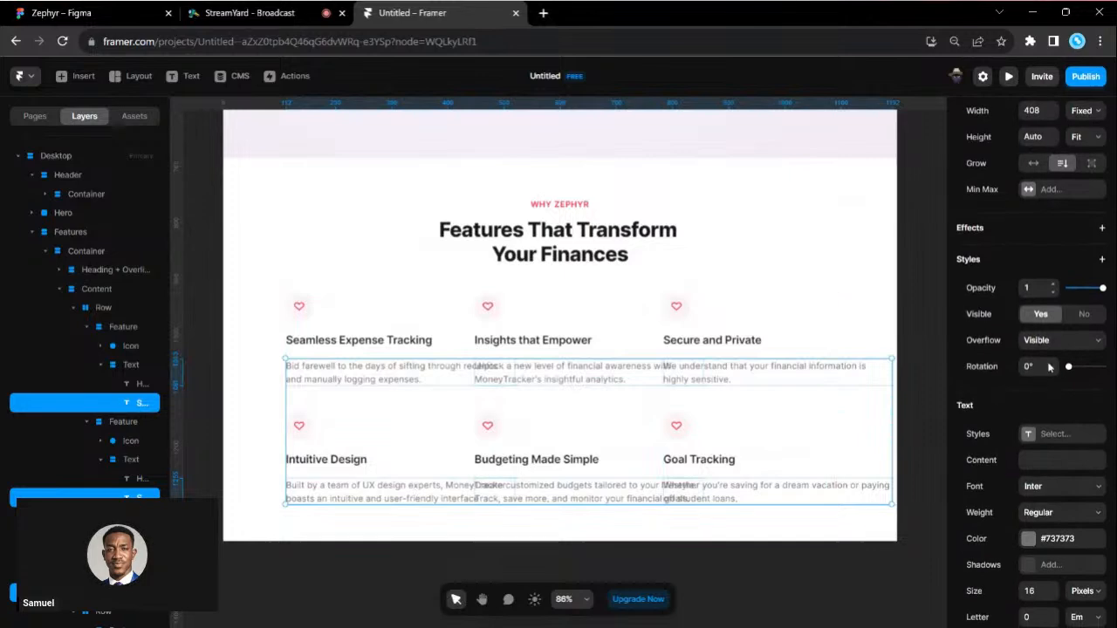
scroll(1085, 231, "up", 2)
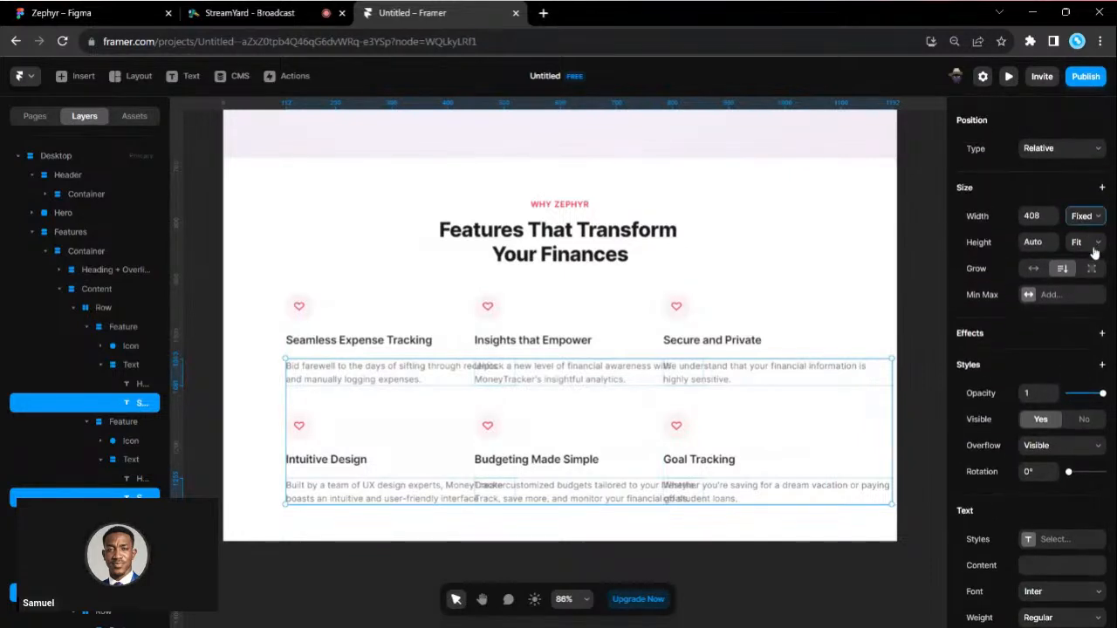
left_click(1094, 254)
Step: Center the Hero section's Container horizontally within the section
scroll(760, 334, "up", 3)
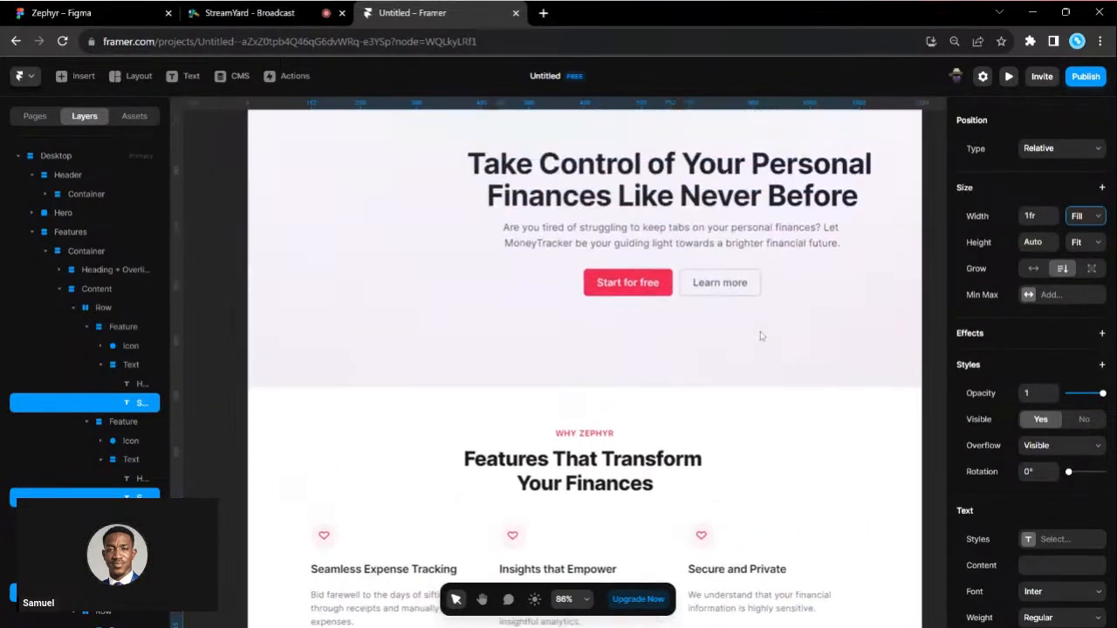
left_click(449, 348)
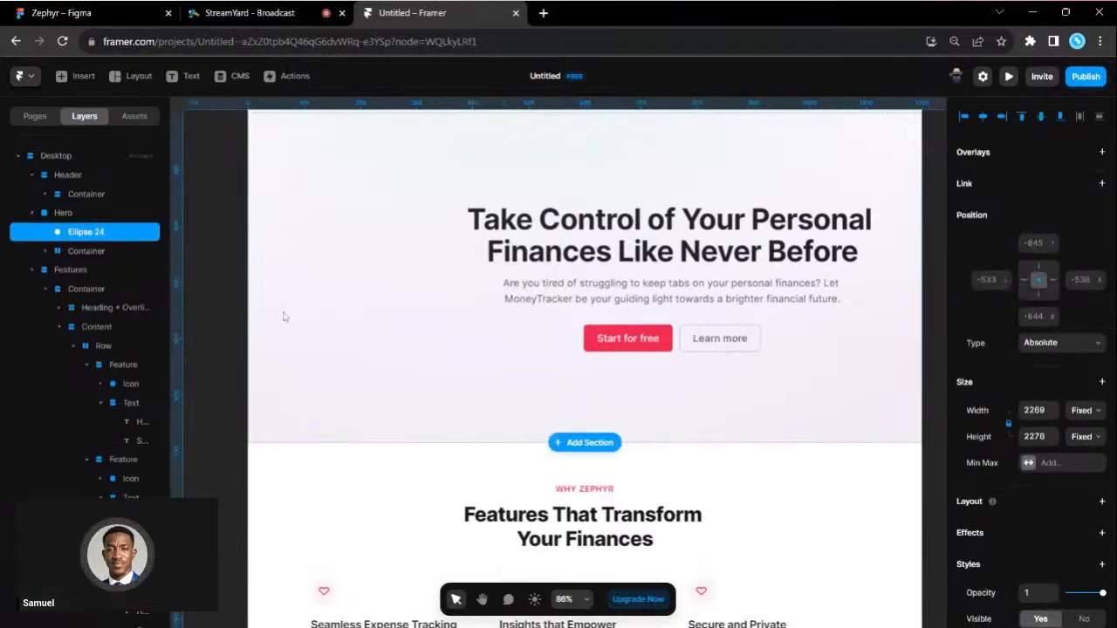
left_click(75, 215)
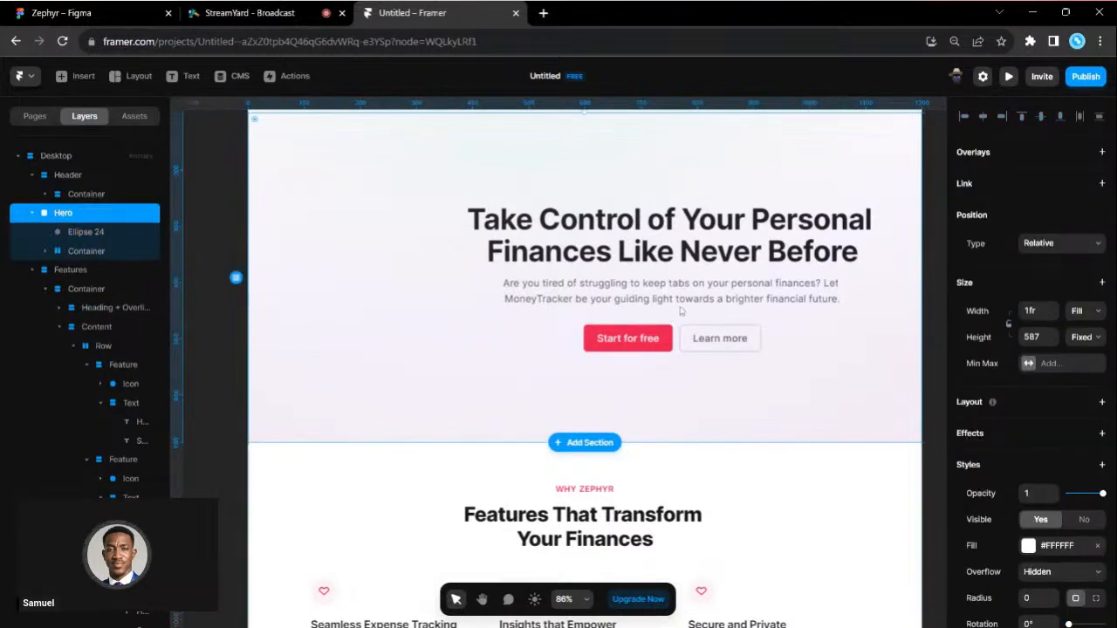
left_click(103, 251)
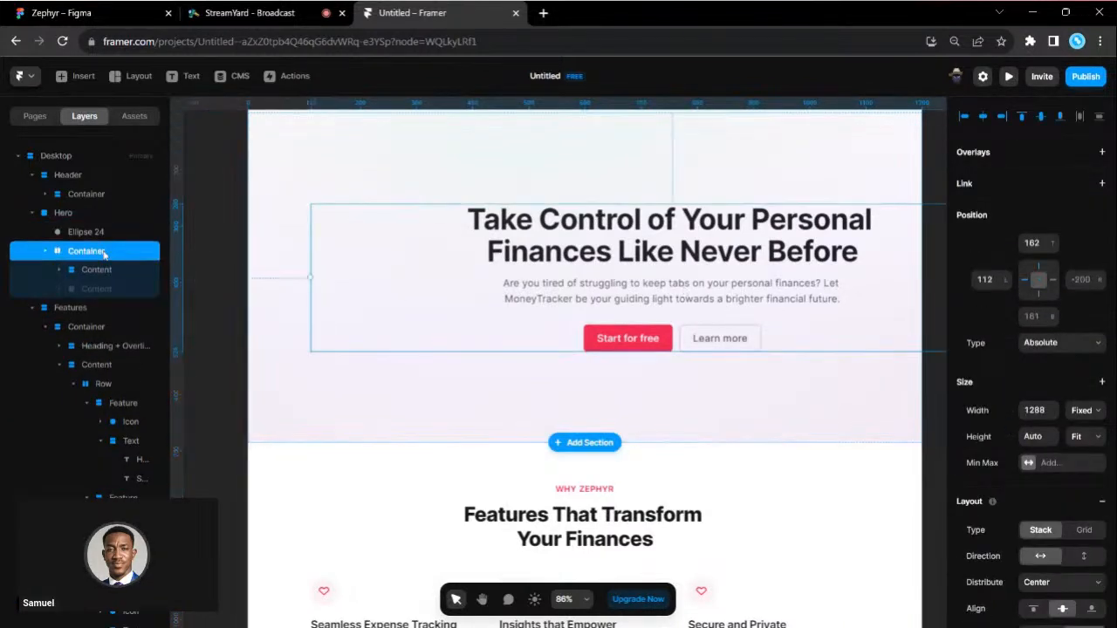
scroll(725, 254, "up", 1)
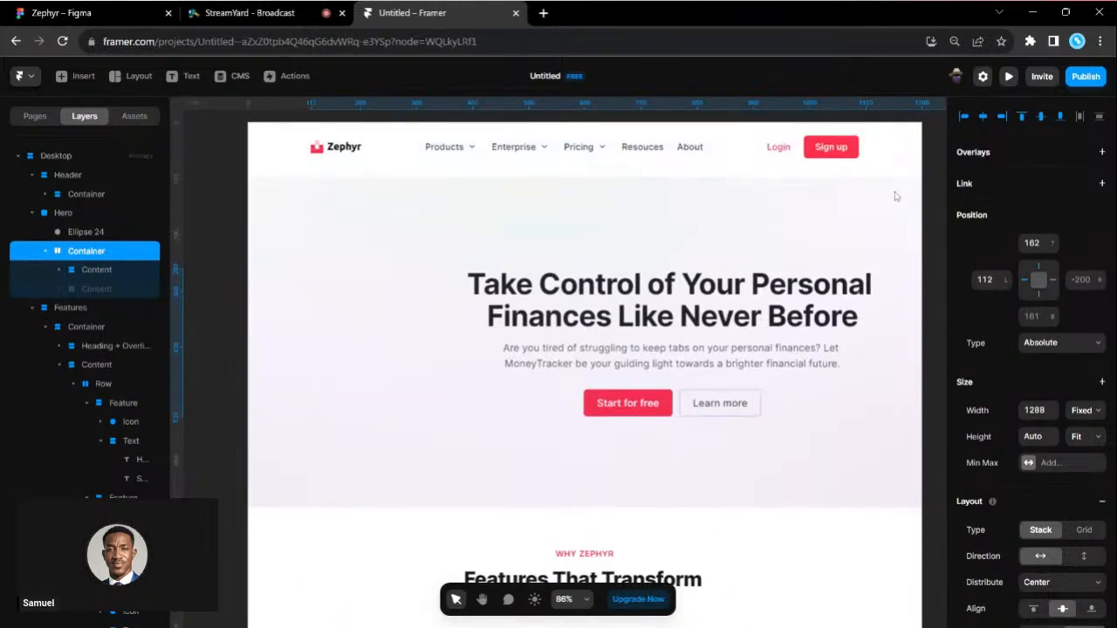
left_click(983, 117)
Step: Narrow the Hero section's Container to a width of about 906 and center it horizontally again
scroll(719, 290, "down", 3)
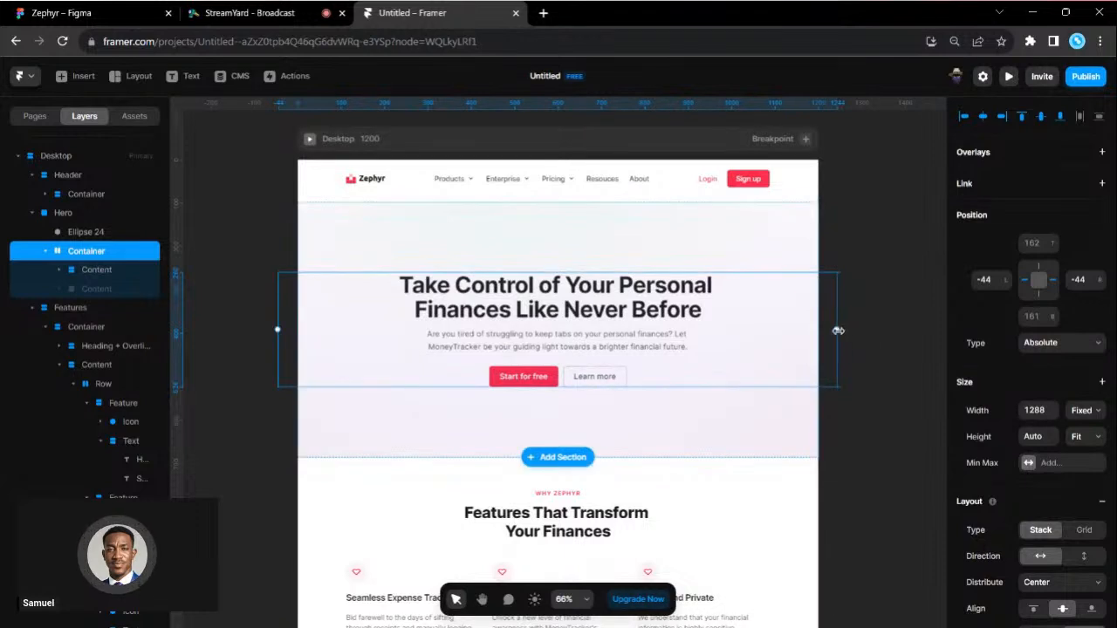
left_click_drag(838, 329, 671, 330)
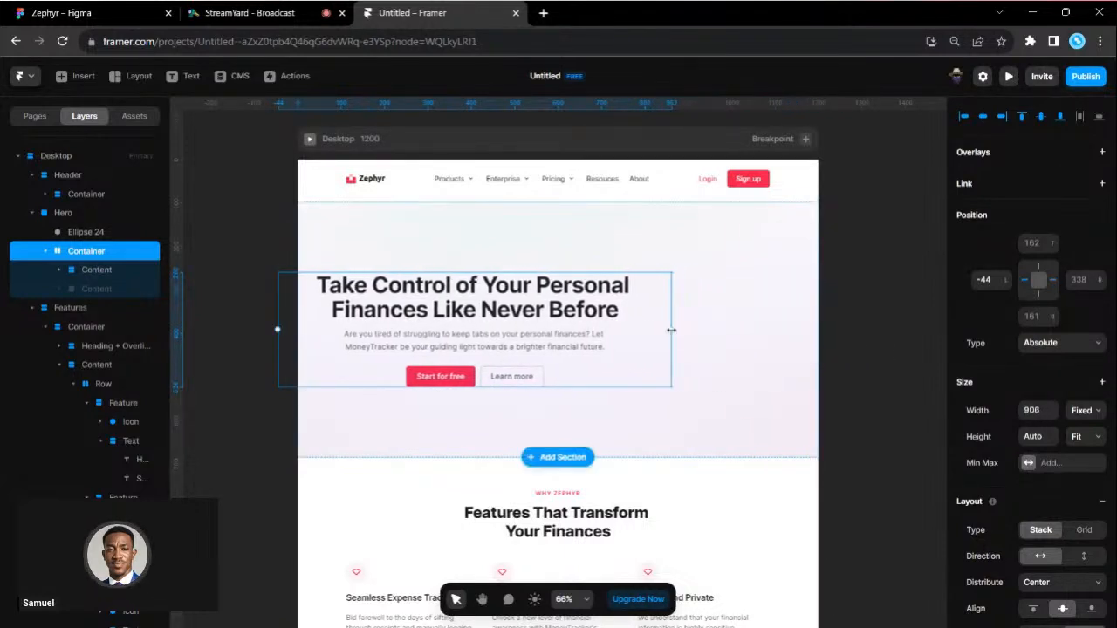
left_click(981, 119)
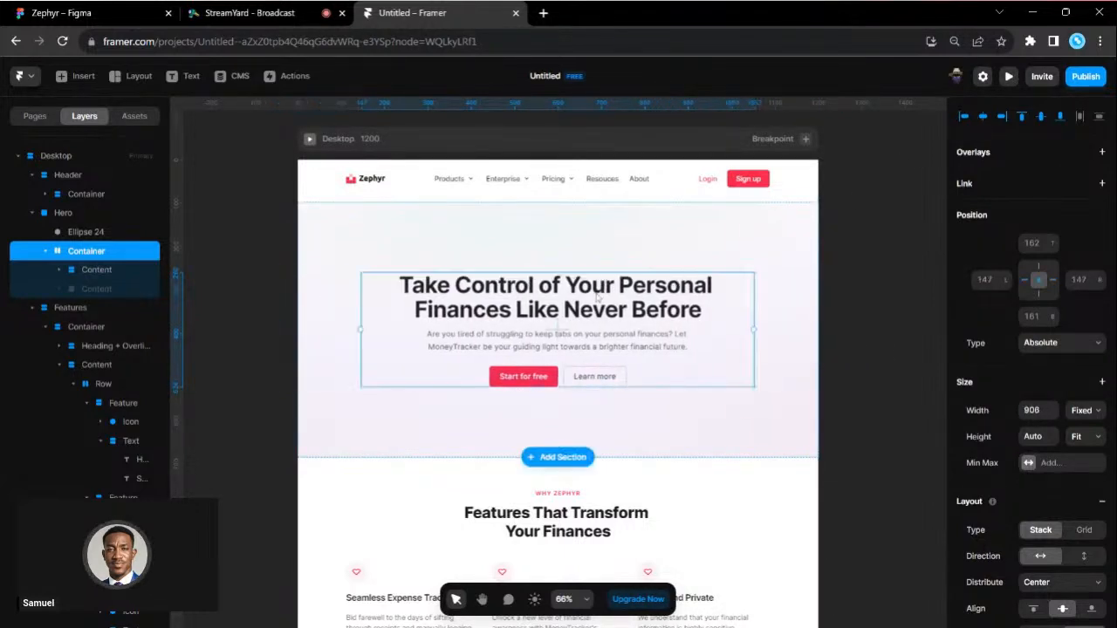
scroll(314, 187, "up", 1)
left_click(287, 207)
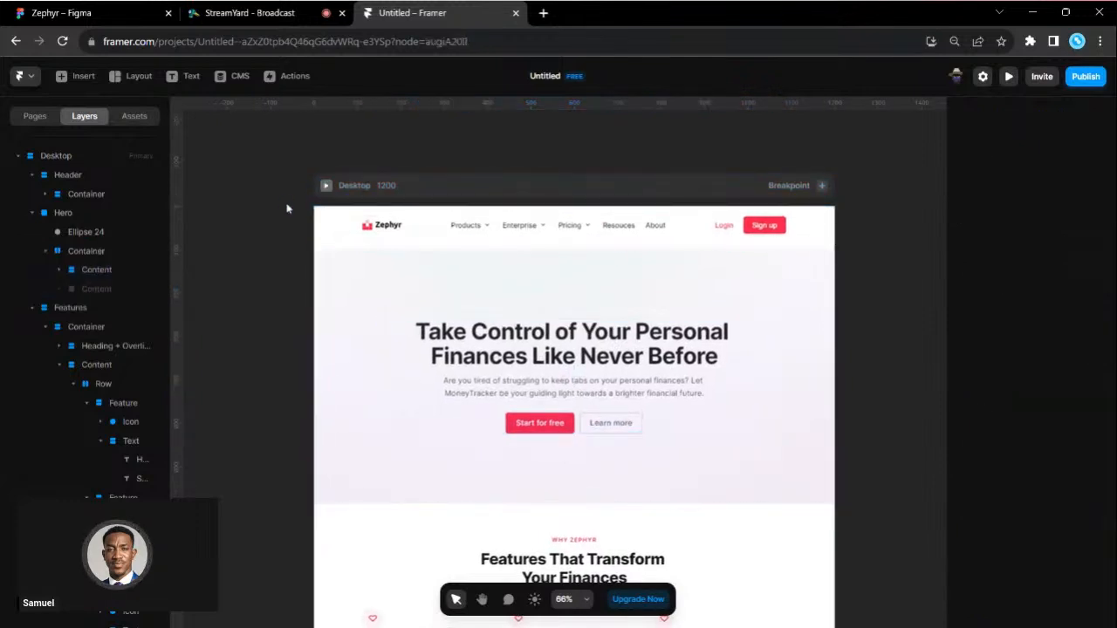
Step: Set the width of all six feature titles in the Desktop Features section to Fill
scroll(287, 207, "down", 4)
scroll(391, 370, "down", 2)
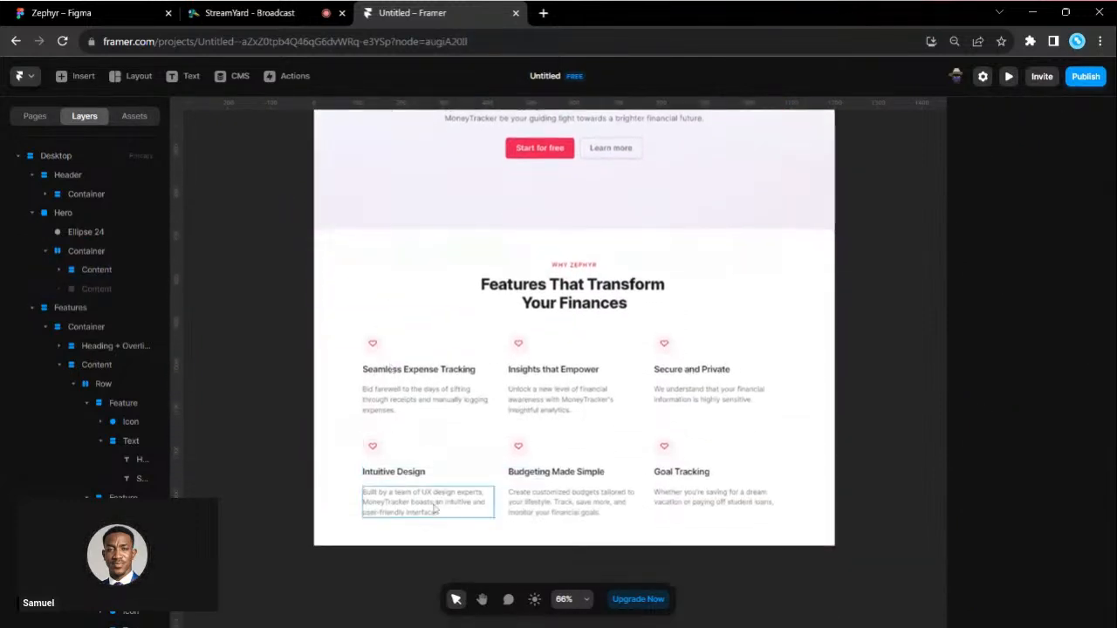
left_click(426, 378)
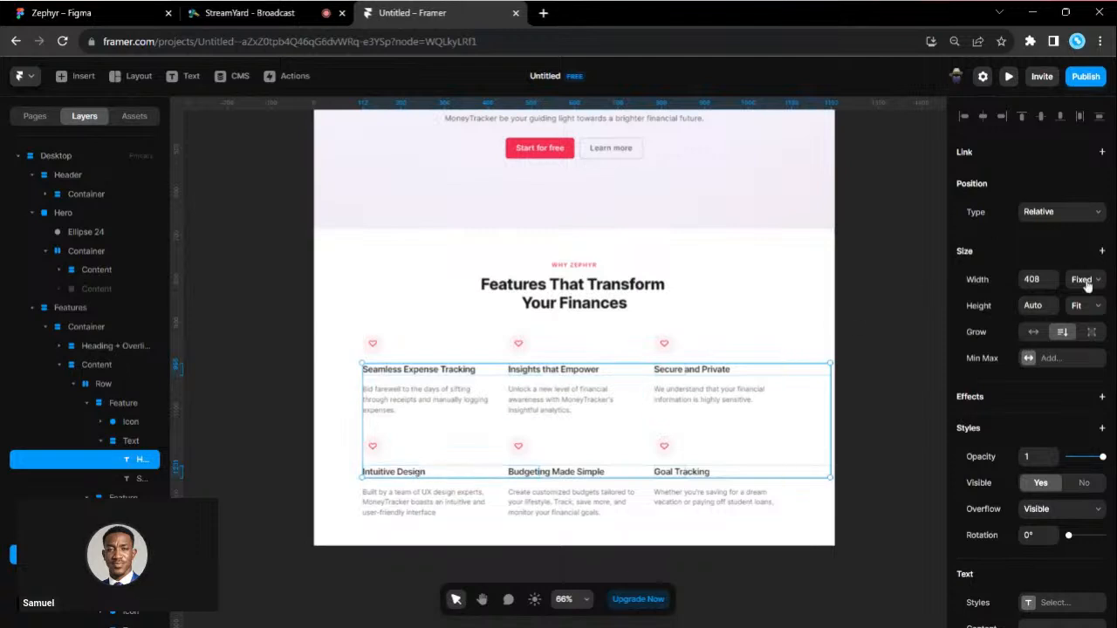
left_click(1085, 319)
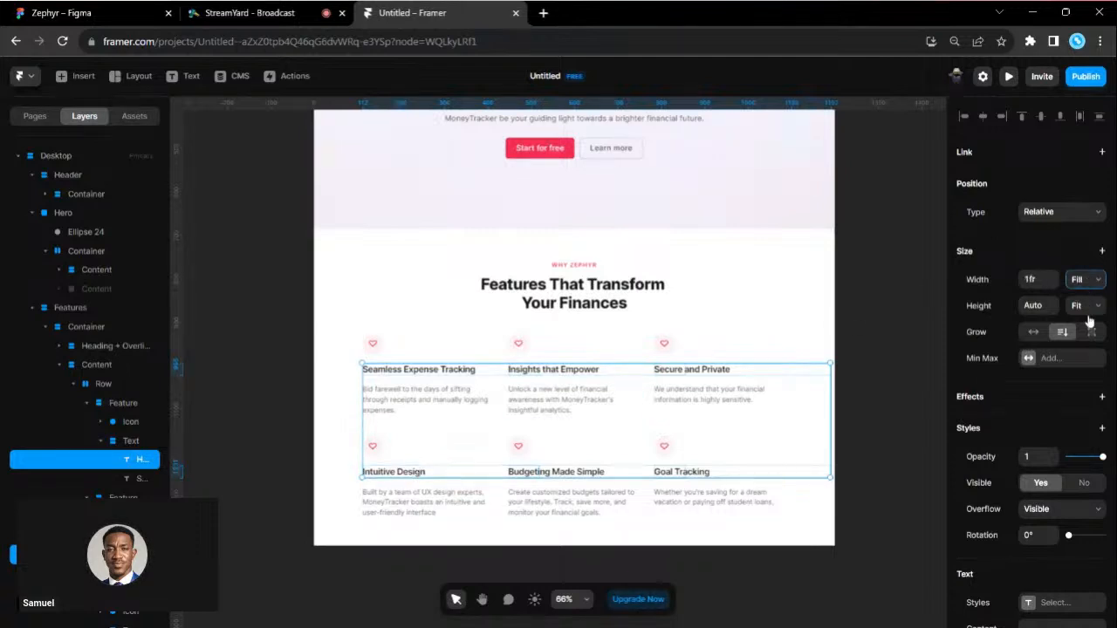
left_click(864, 345)
Step: Add a Tablet breakpoint 810 wide and a Phone breakpoint 390 wide to the page
scroll(864, 348, "up", 6)
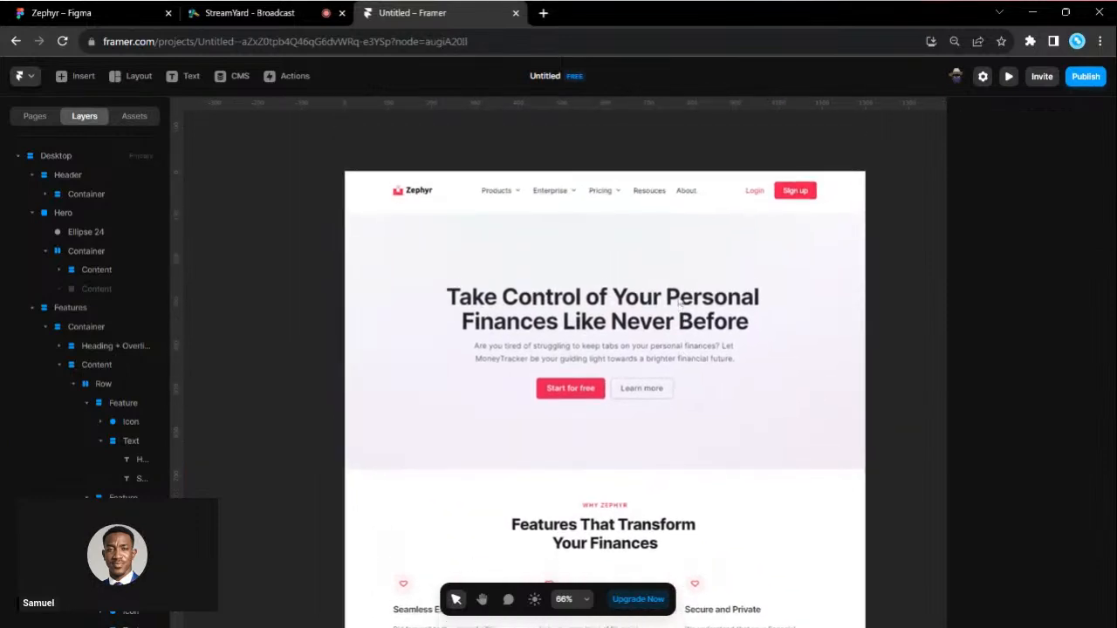
left_click(853, 178)
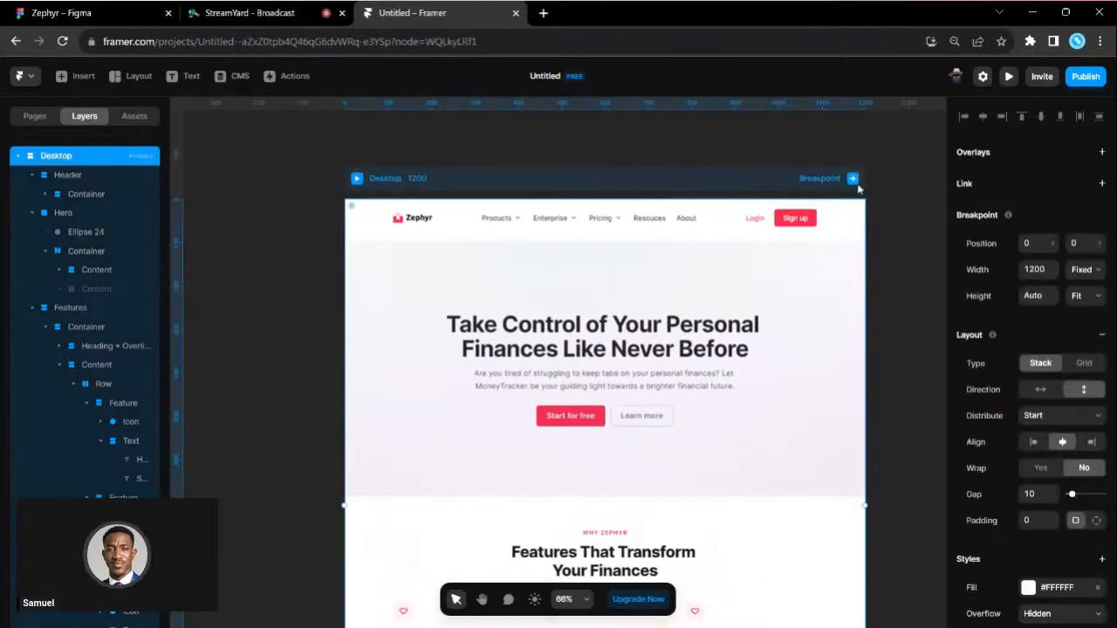
left_click(836, 207)
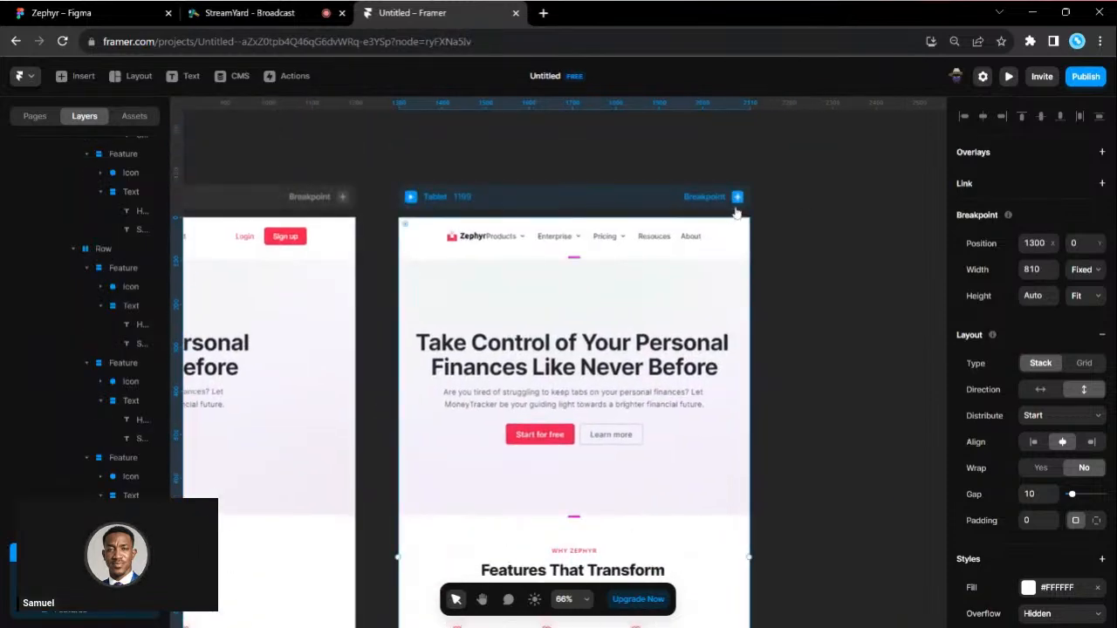
left_click(737, 197)
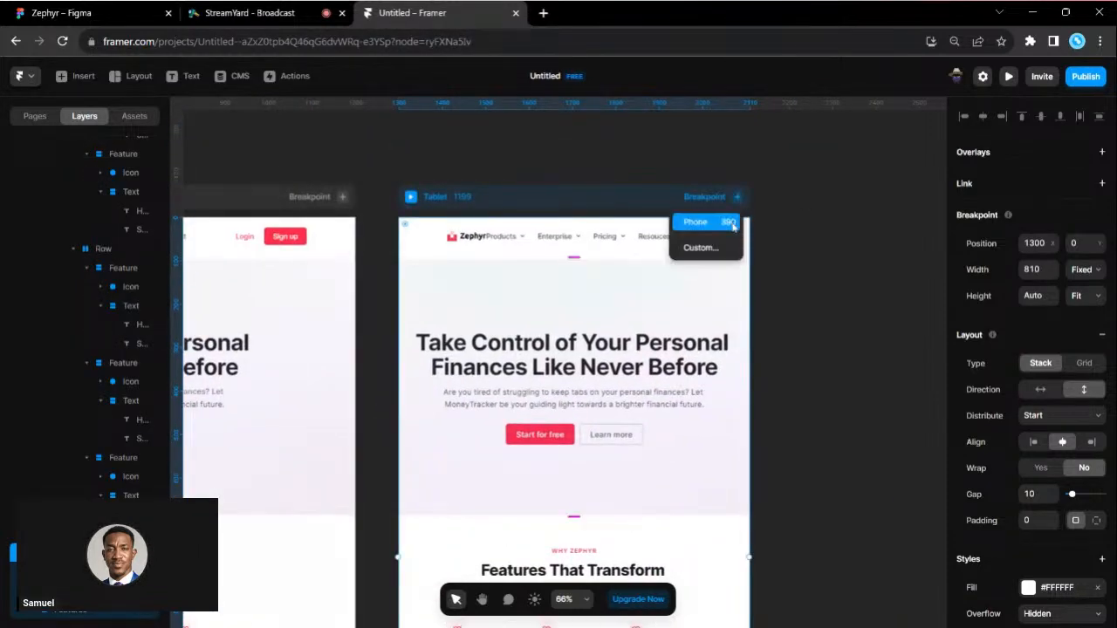
left_click(731, 224)
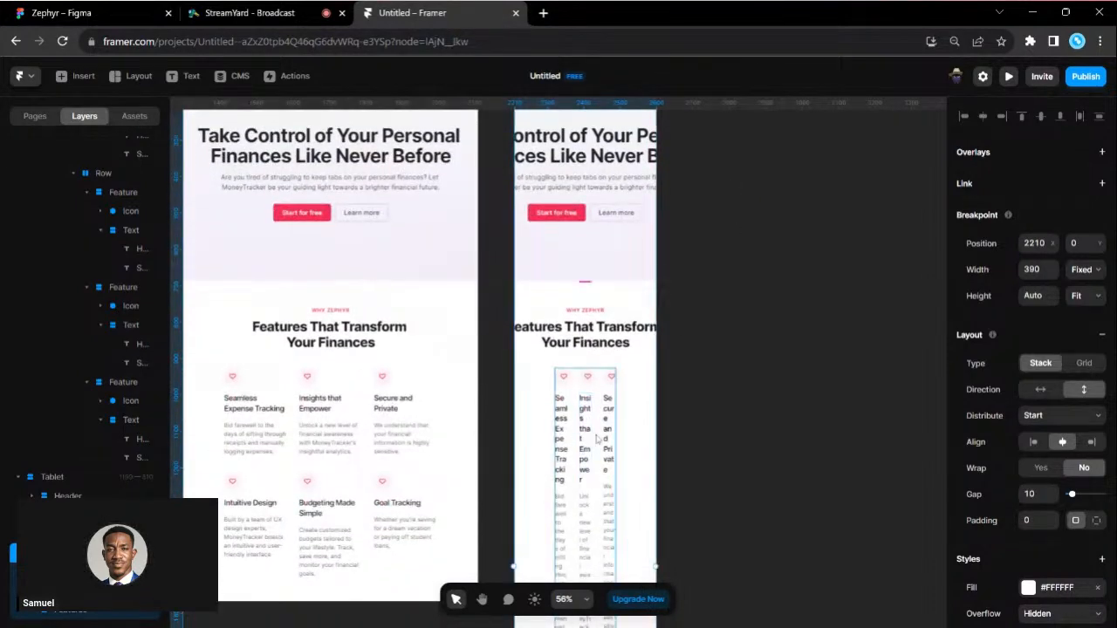
Step: Change the first feature row in the Phone breakpoint to a vertical stack direction
scroll(596, 439, "left", 3)
scroll(540, 441, "right", 2)
left_click(698, 397)
scroll(698, 395, "up", 1)
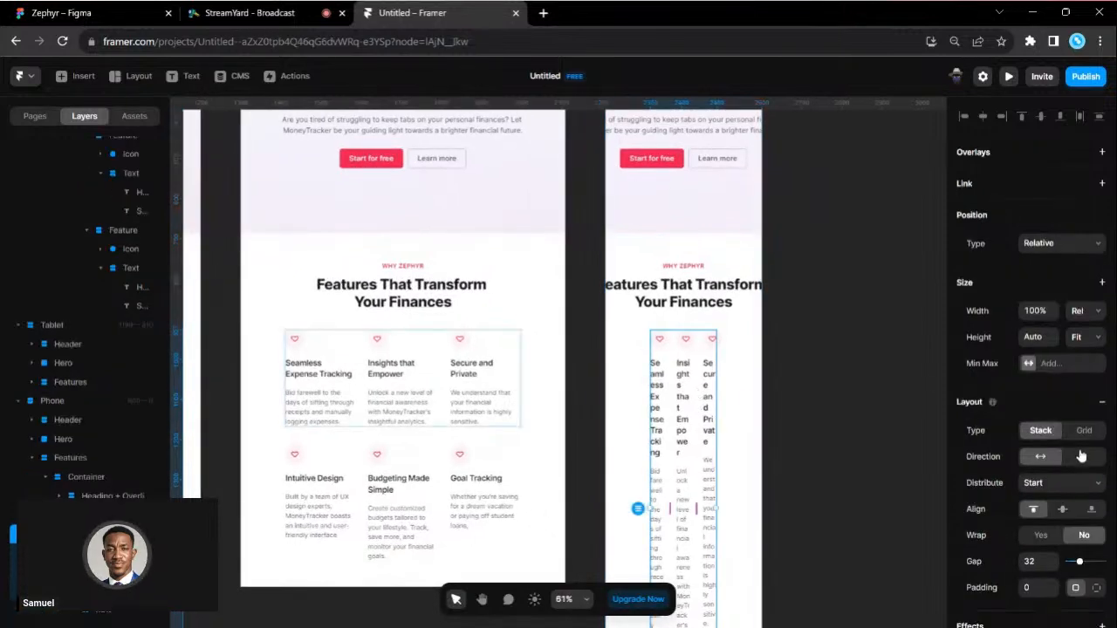
scroll(701, 448, "up", 2)
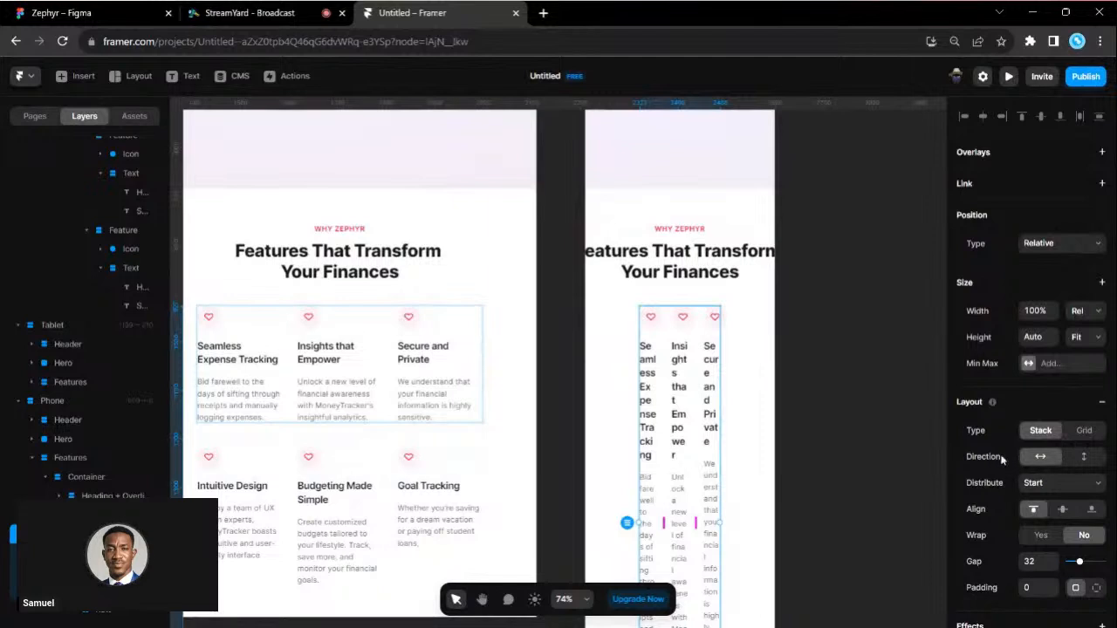
left_click(1083, 456)
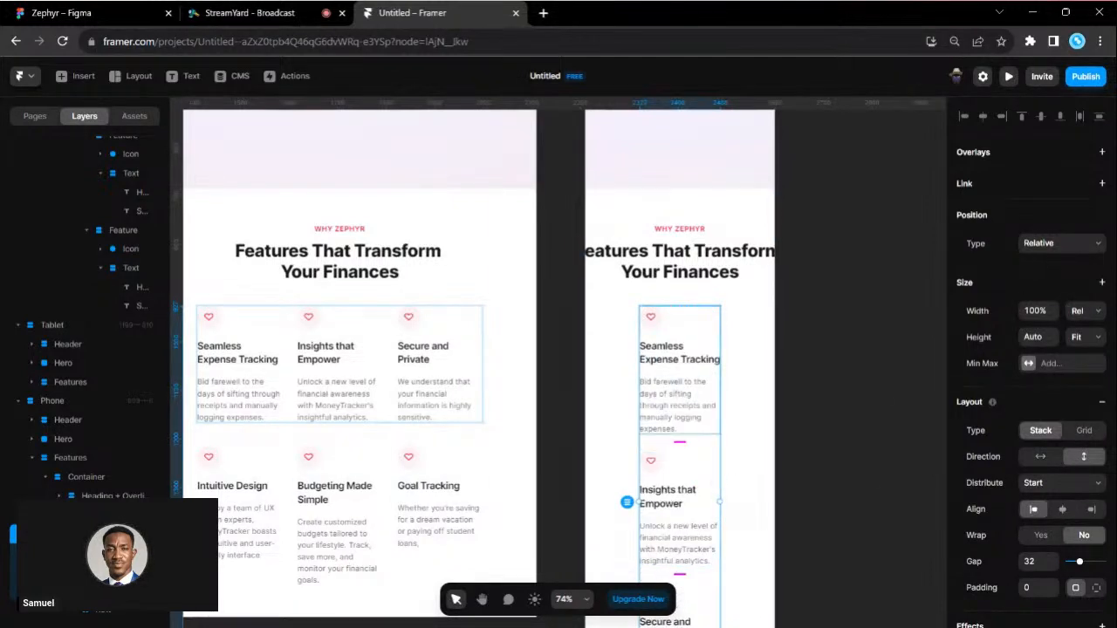
Step: Set the width of the Container in the Phone breakpoint's Features section to Fill
left_click(105, 515)
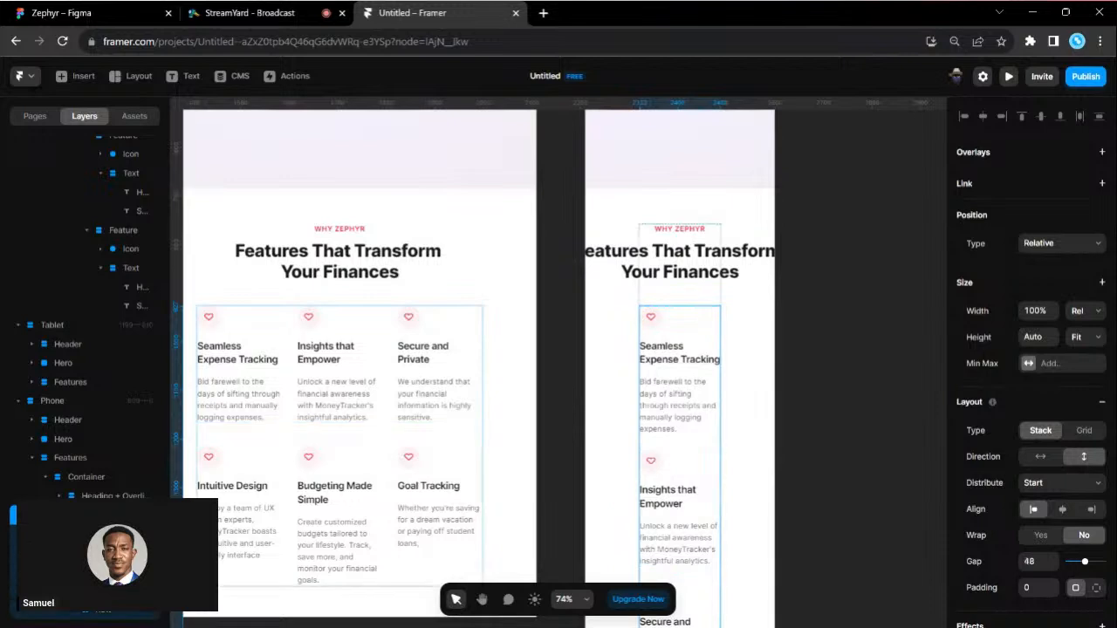
left_click(95, 478)
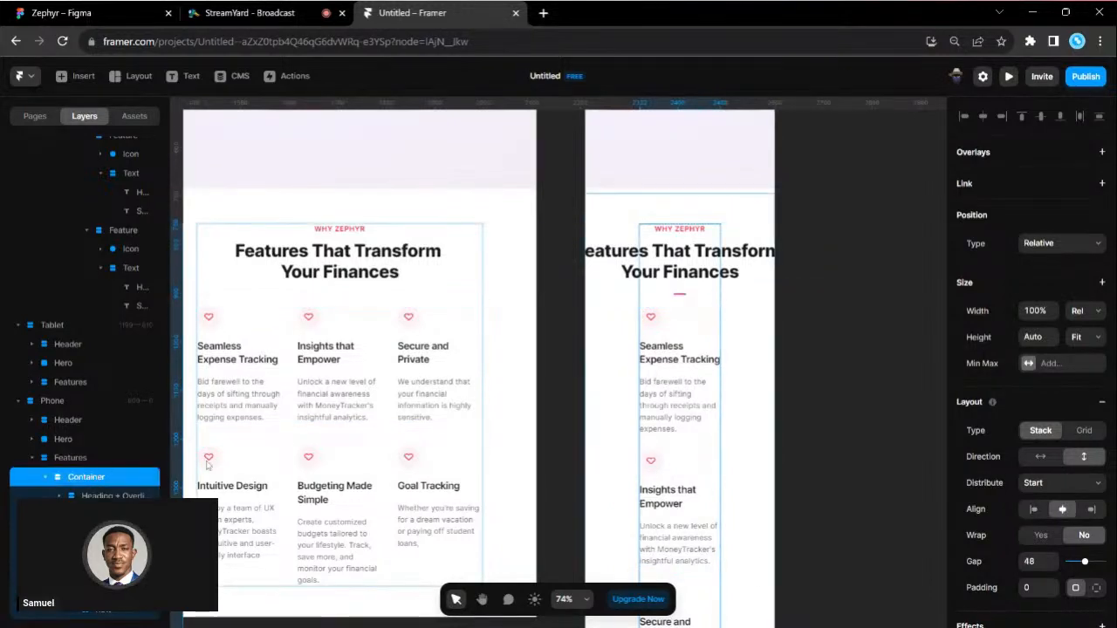
left_click(1086, 312)
left_click(1097, 352)
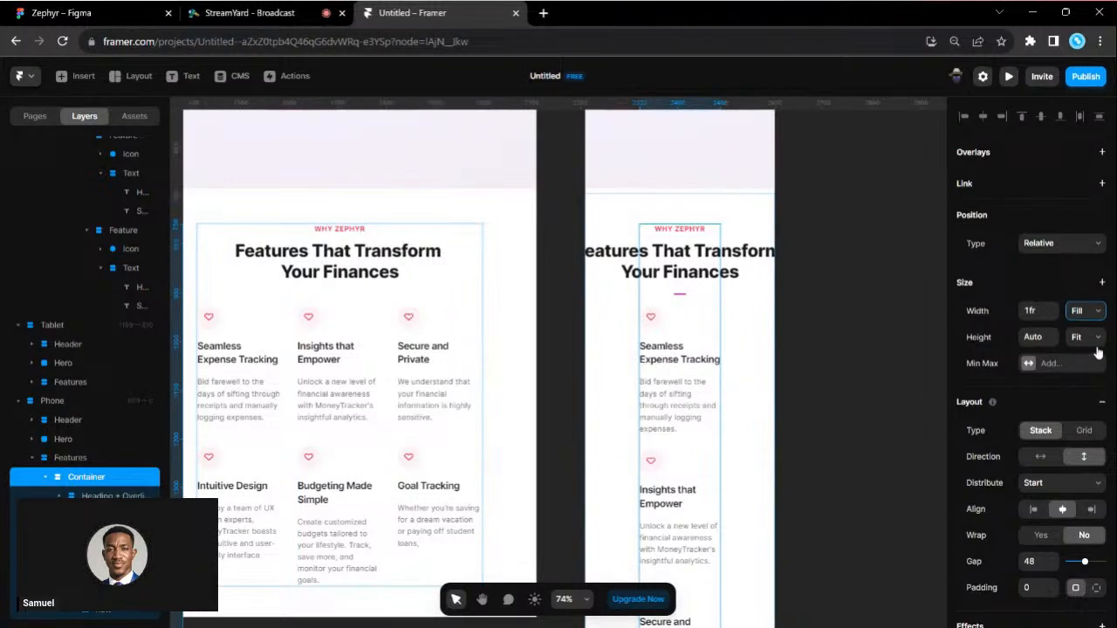
Step: Set the right and left padding of the Phone breakpoint's Features section to 16
left_click(69, 458)
scroll(1012, 488, "down", 3)
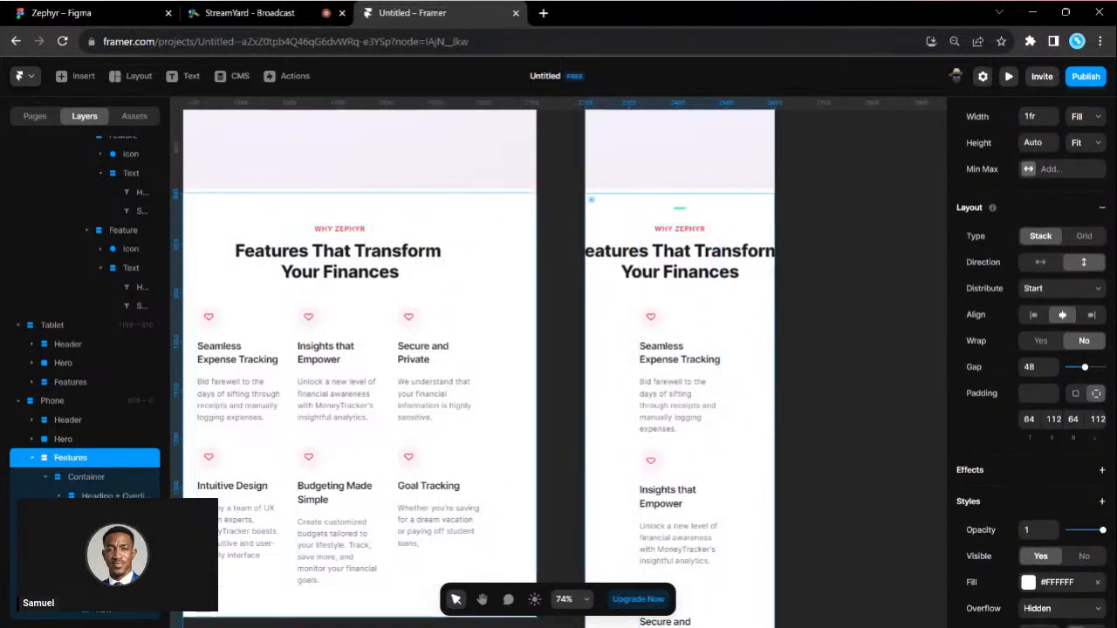
left_click(1051, 419)
type("16")
key("Tab")
key("Tab")
type("16")
key("Return")
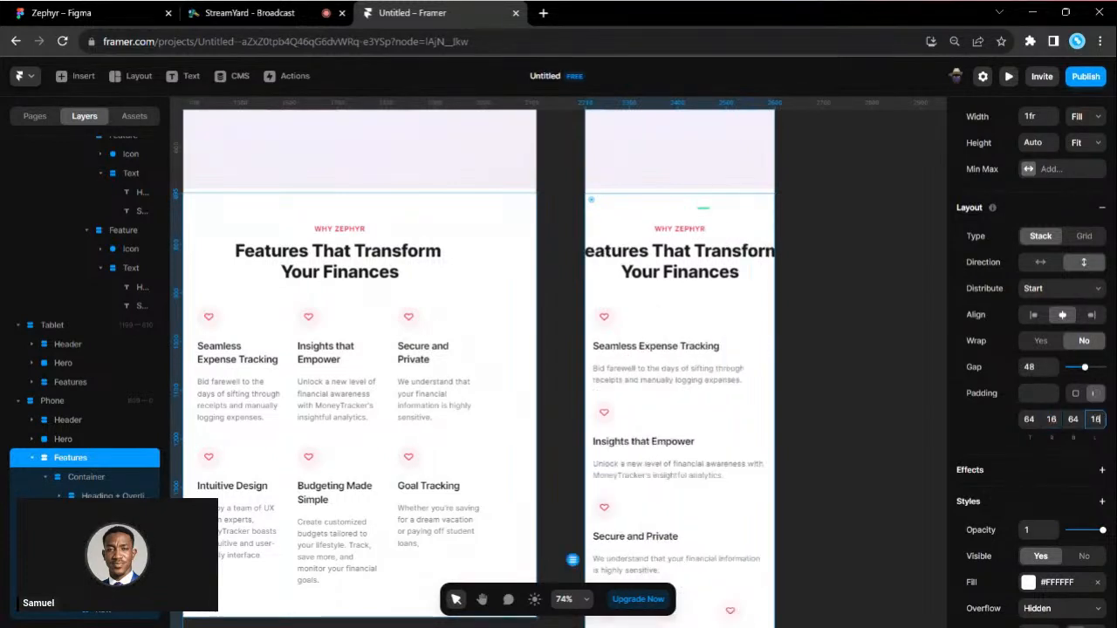
Step: Stack the second feature row in the Phone breakpoint vertically
scroll(913, 369, "down", 5)
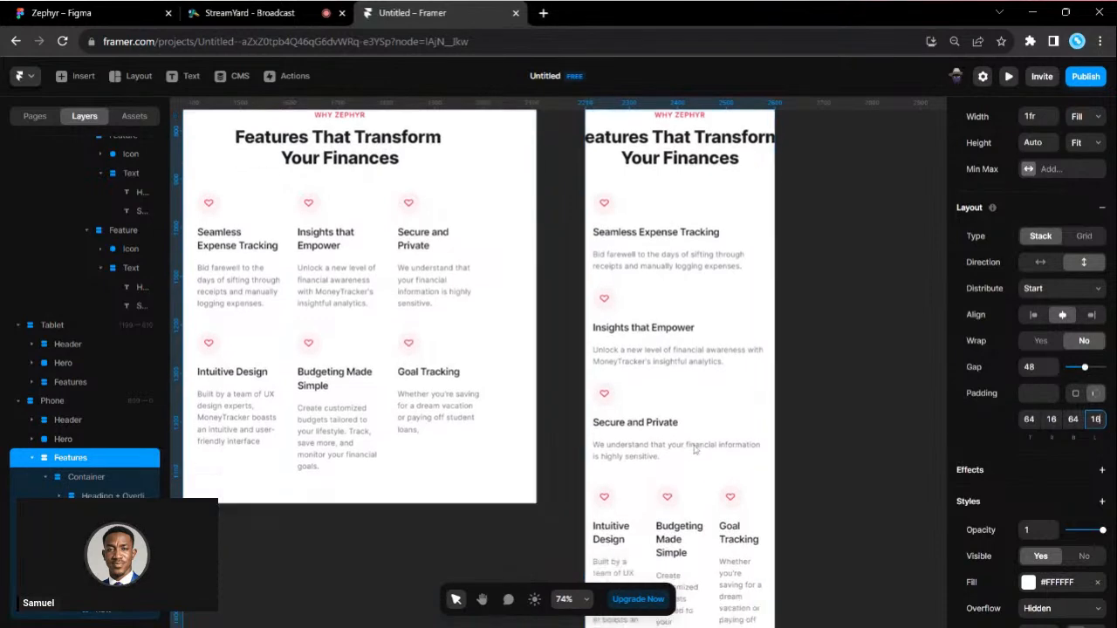
left_click(814, 407)
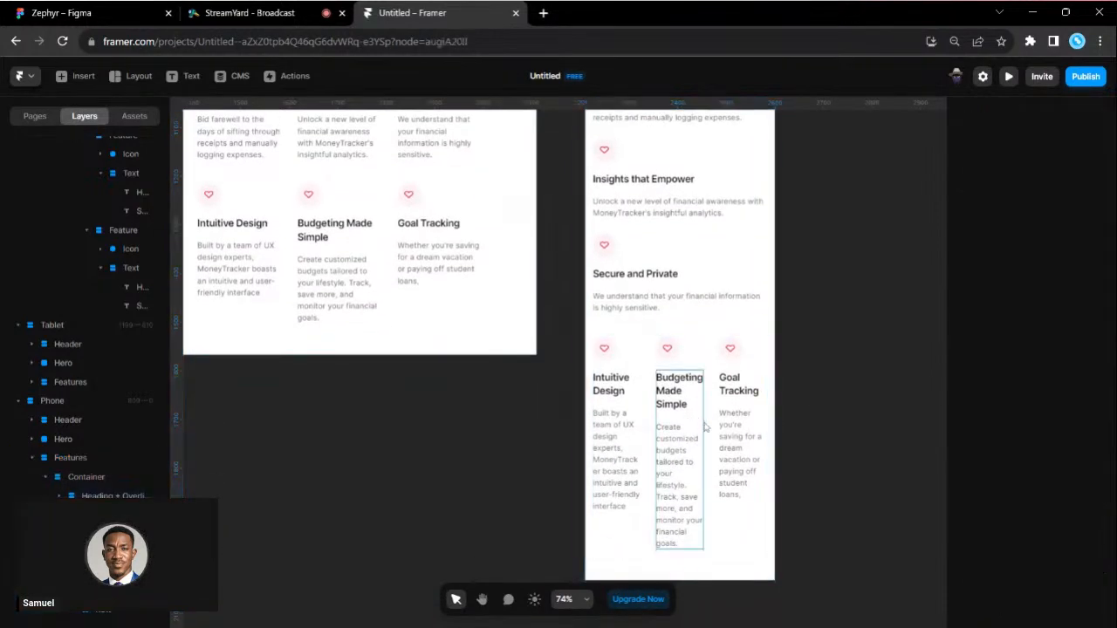
left_click(712, 425)
left_click(1082, 456)
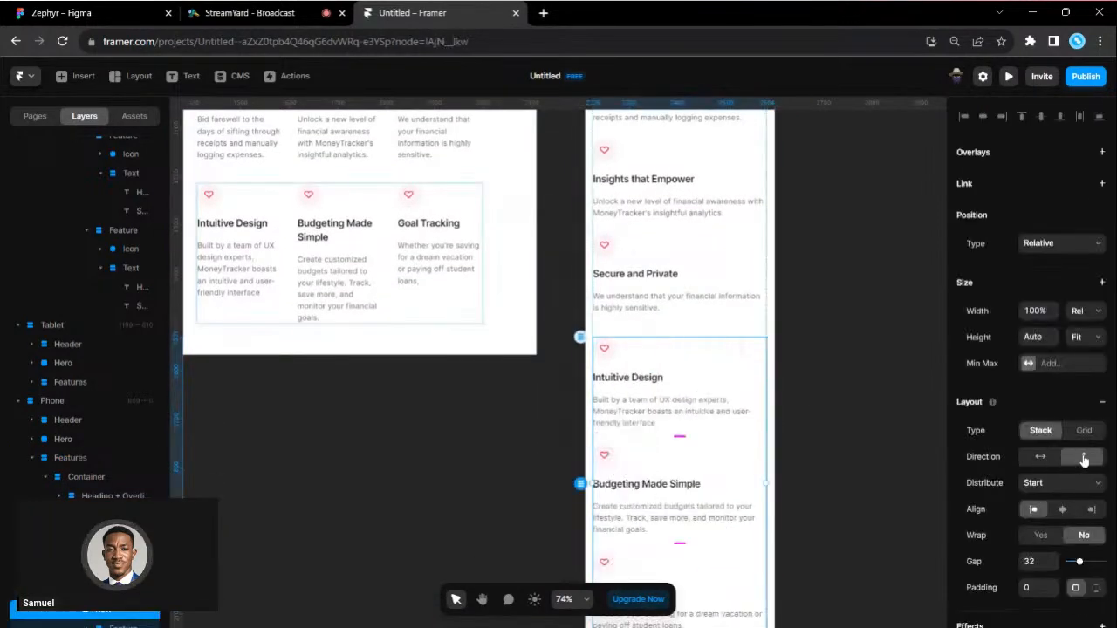
Step: Set the height of the Heading + Overline group in the Phone Features section to Fill
scroll(705, 354, "down", 5)
scroll(705, 355, "up", 5)
scroll(705, 355, "up", 5)
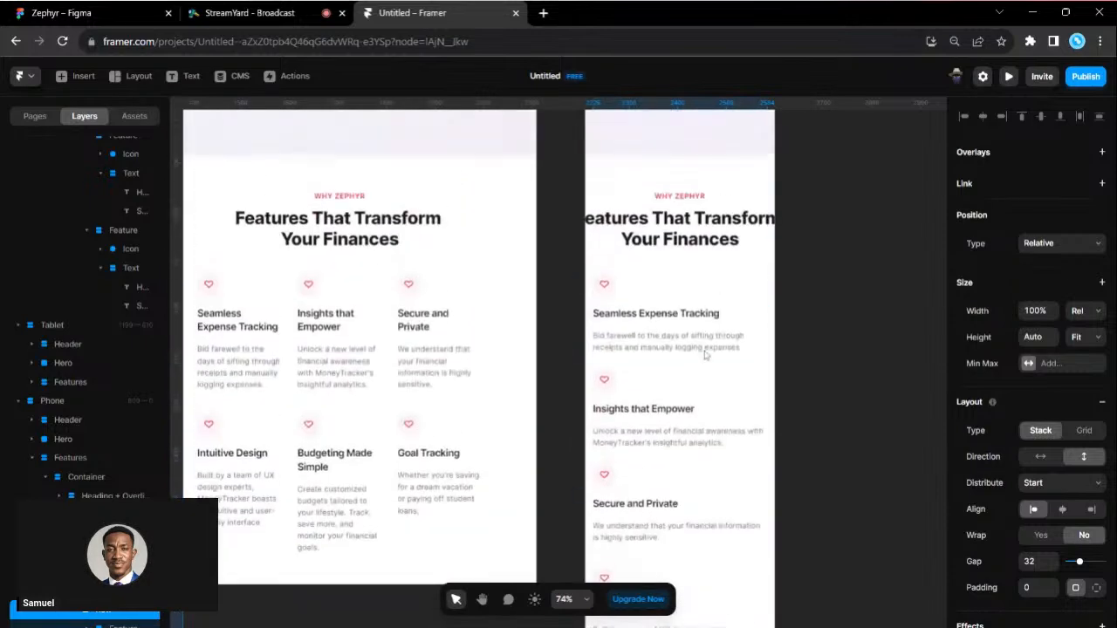
left_click(670, 273)
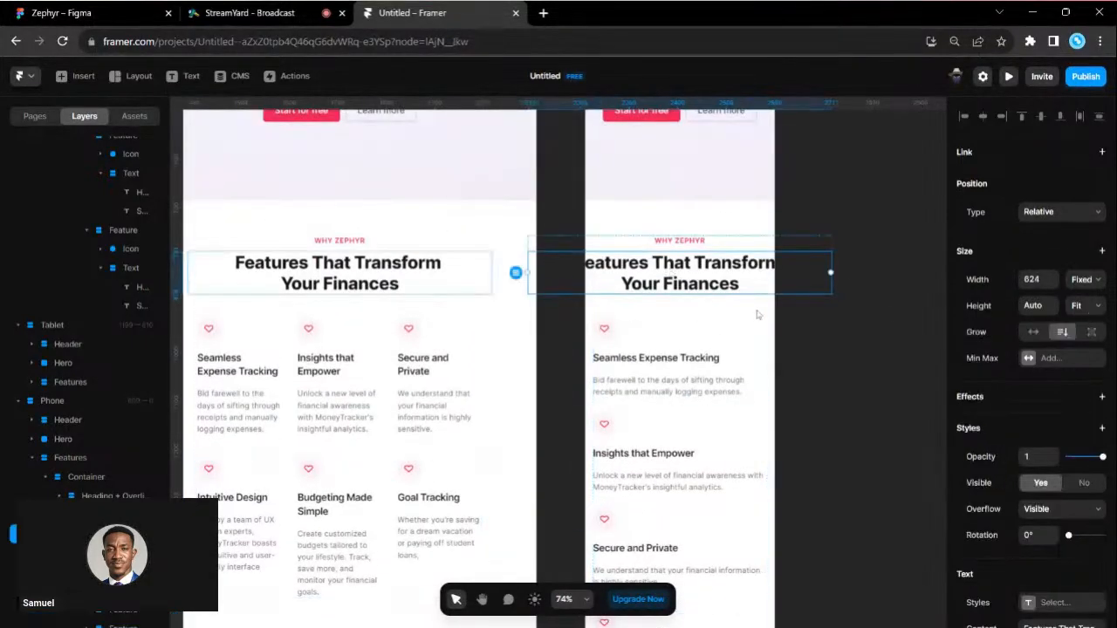
left_click(757, 250)
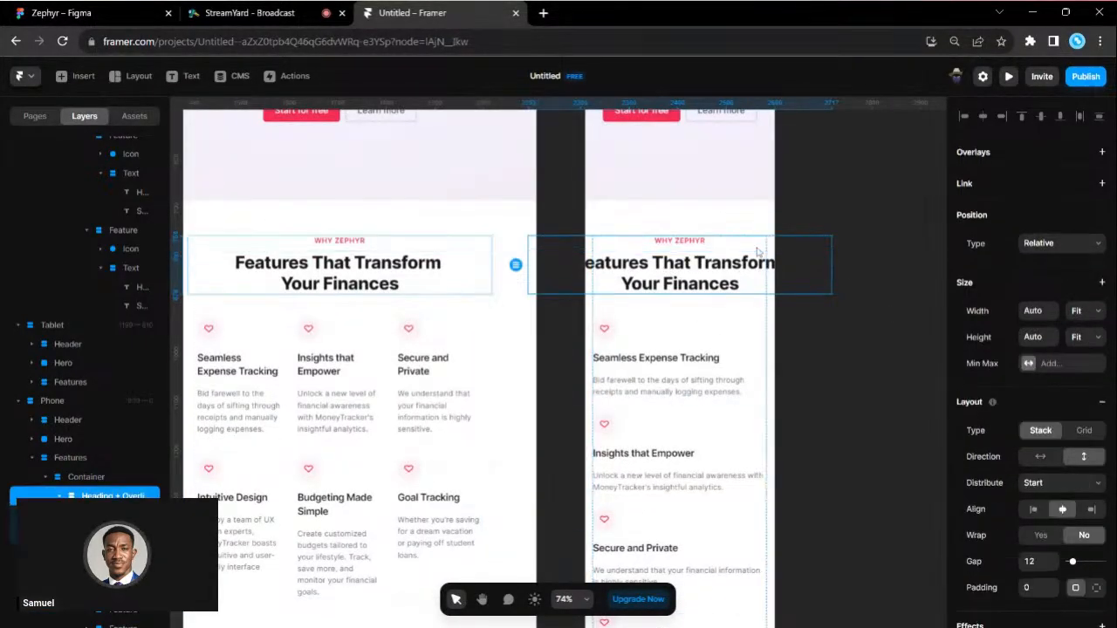
left_click(1087, 353)
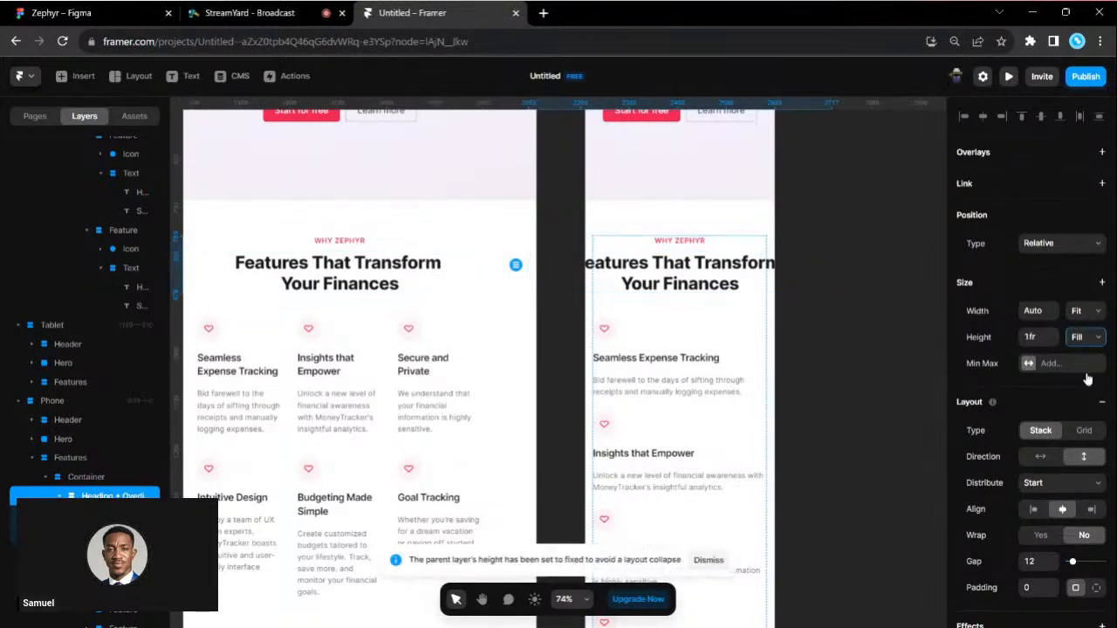
Step: Set the width of the Phone Features section's overline and heading texts and of their Heading + Overline group to Fill
left_click(87, 477)
left_click(104, 514)
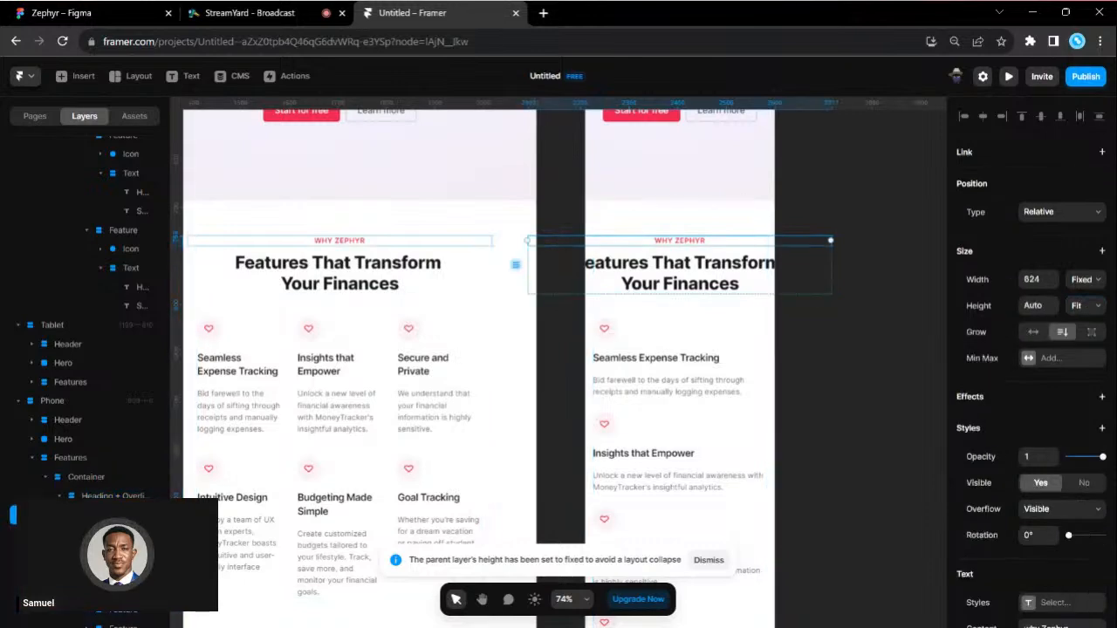
left_click(104, 533, "shift")
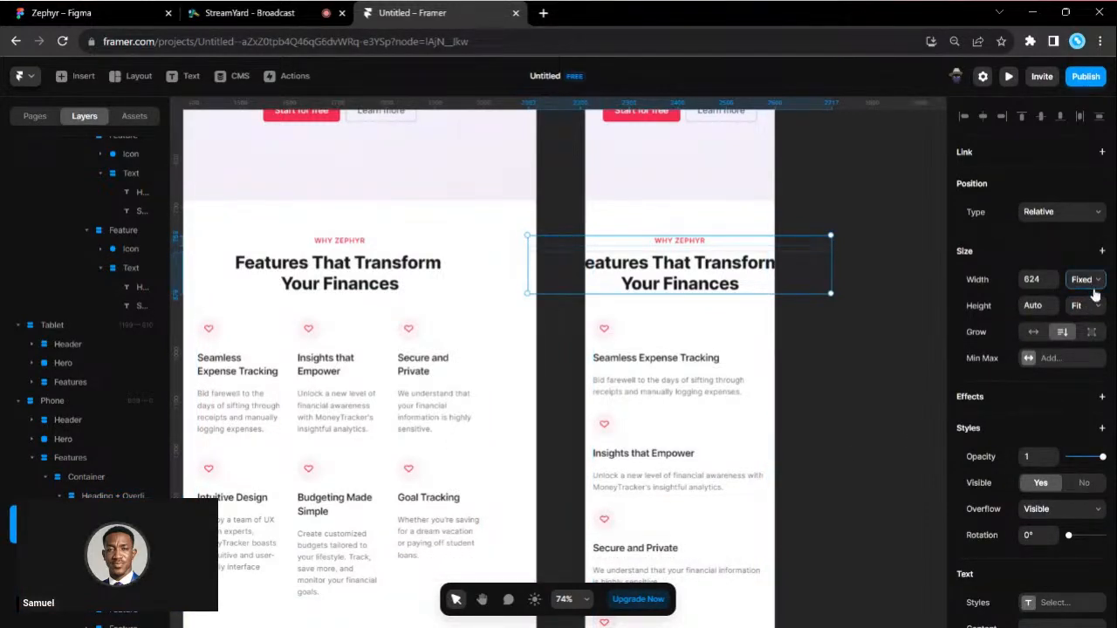
left_click(1094, 318)
left_click(109, 494)
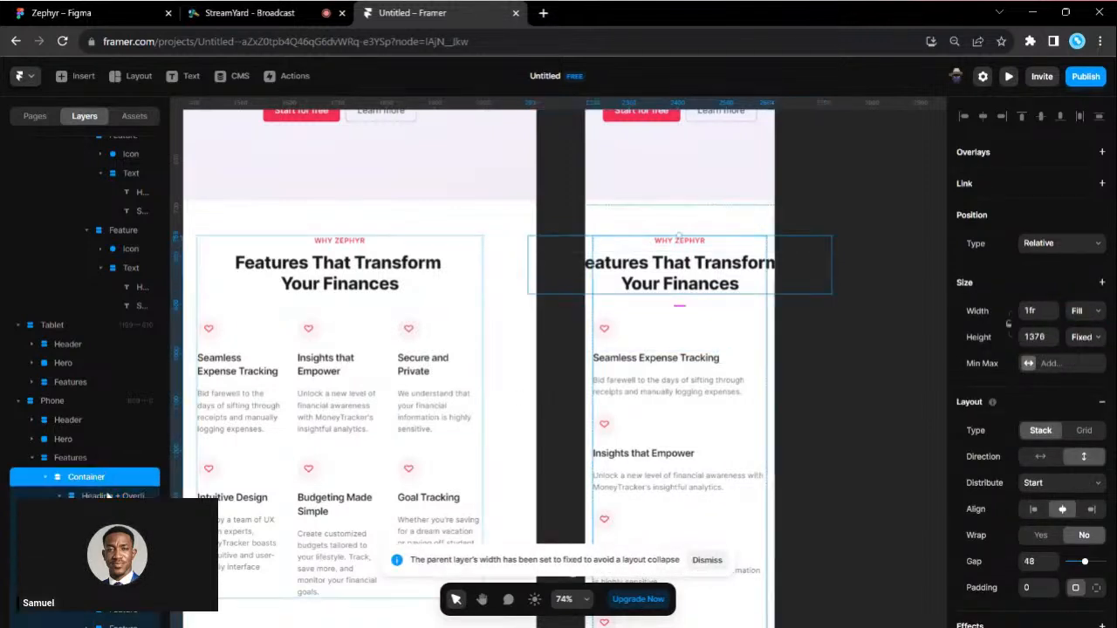
left_click(1080, 313)
left_click(818, 291)
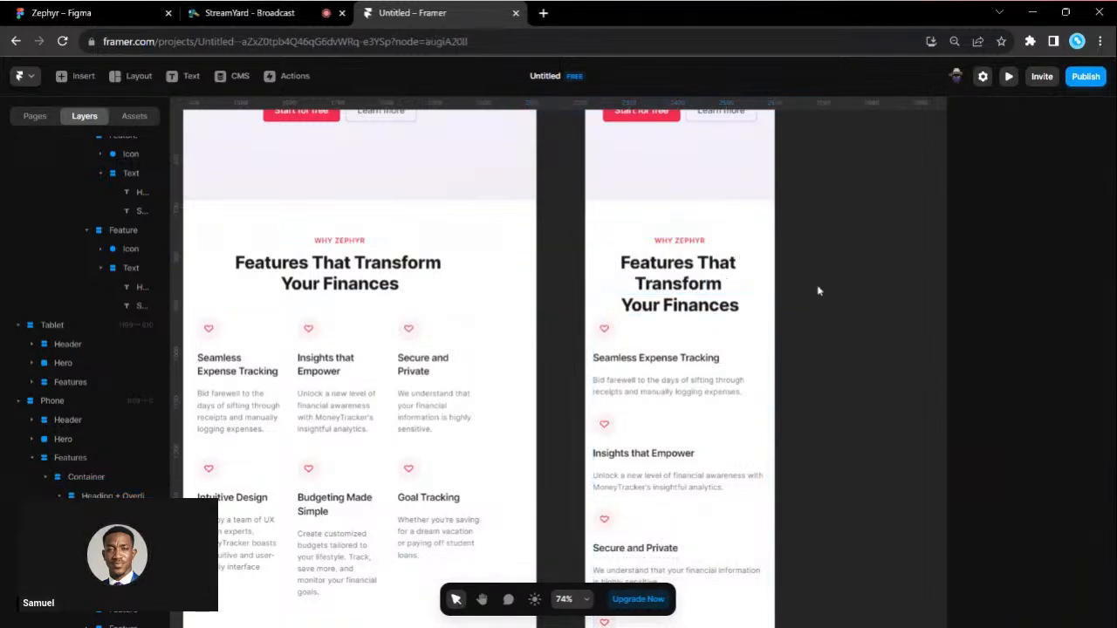
Step: Set the font size of the Phone breakpoint's "Features That Transform Your Finances" heading to 24 pixels
left_click(680, 282)
scroll(680, 282, "up", 3)
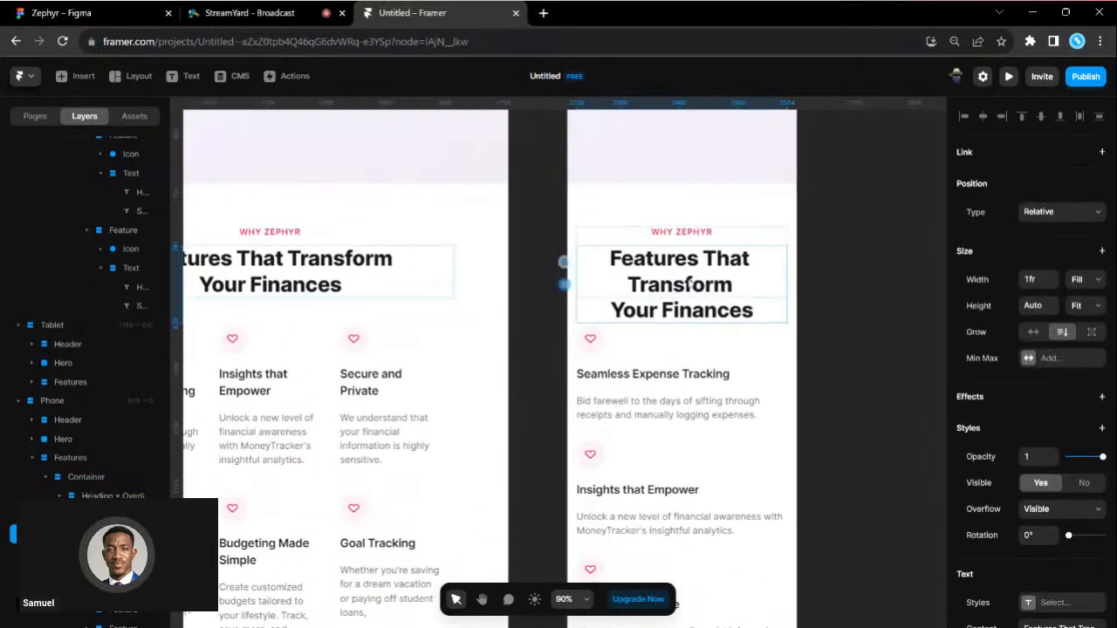
scroll(1034, 451, "down", 5)
left_click(1034, 451)
type("24")
key("Return")
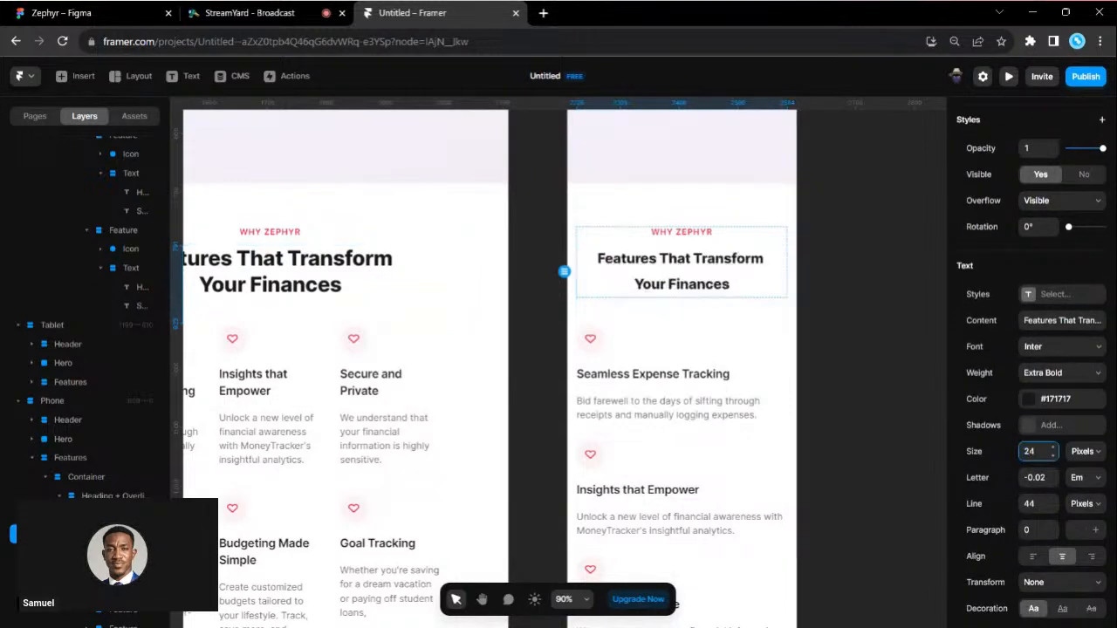
Step: Set the heading's line height to 1.3 Em and the height of its Heading + Overline group to Fit
left_click(1080, 510)
left_click(1087, 520)
left_click(1034, 503)
type("1.3")
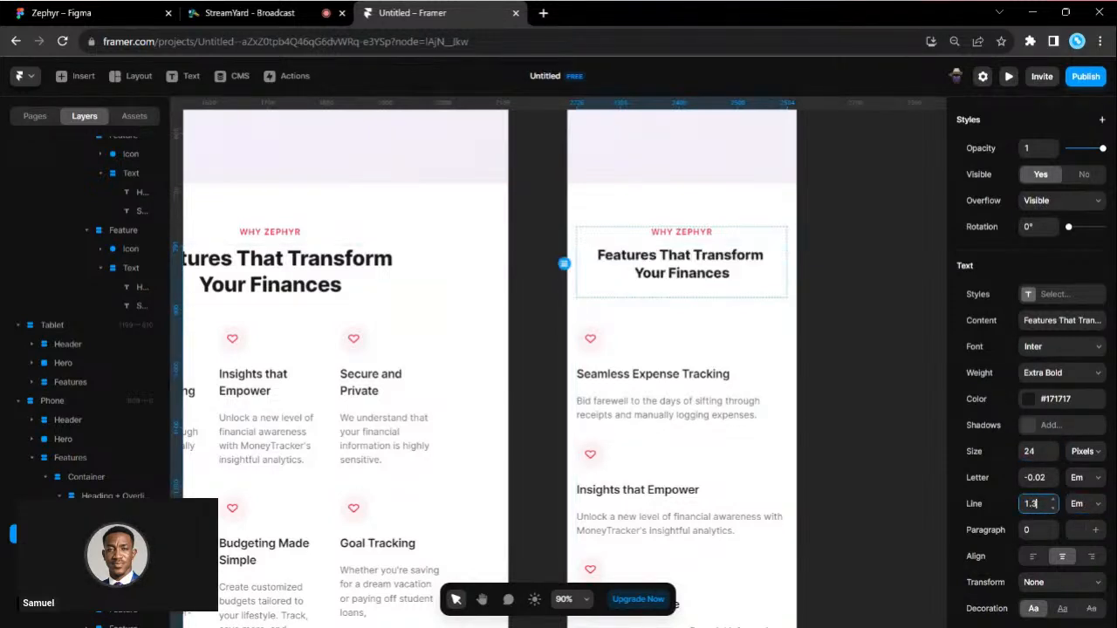
left_click(742, 285)
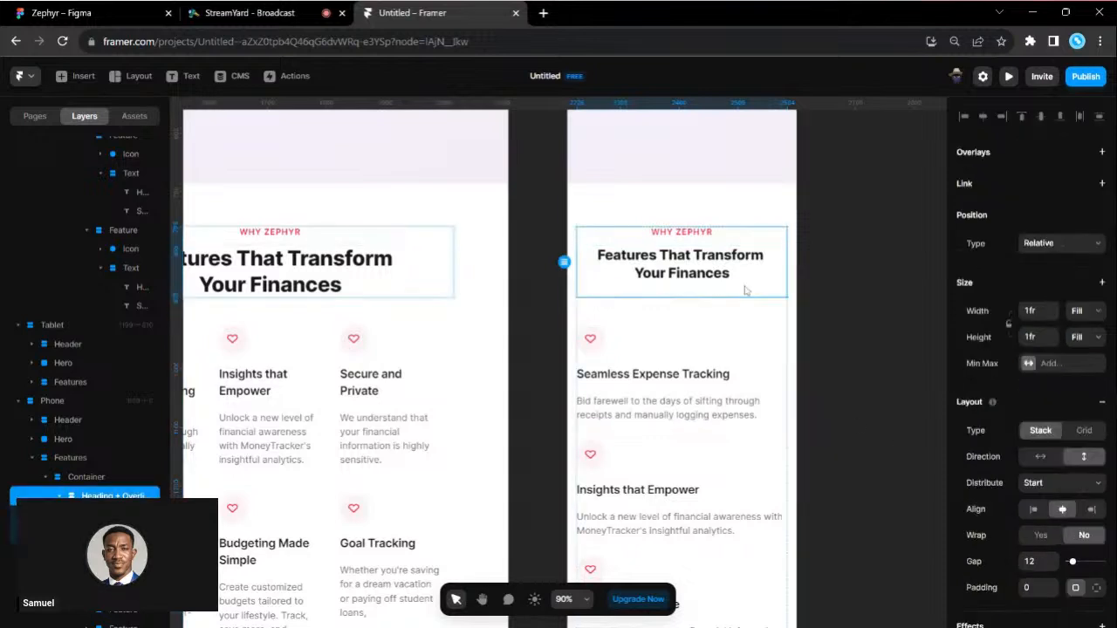
left_click(1084, 350)
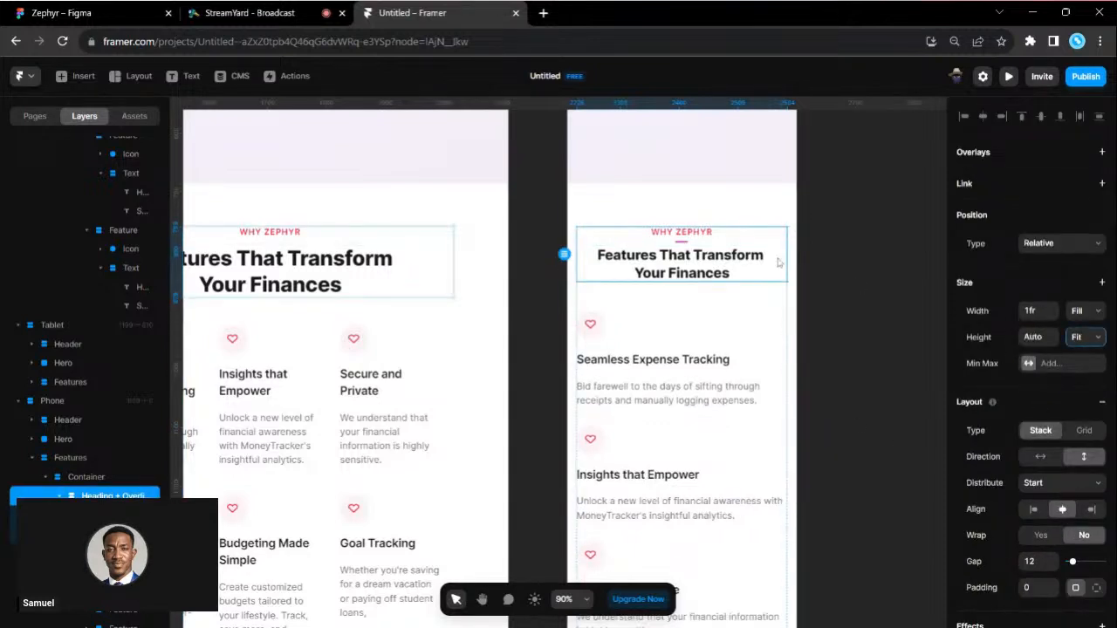
Step: Set the font size of the "why Zephyr" overline in the Phone Features section to 12 pixels
scroll(735, 244, "up", 2)
left_click(691, 336)
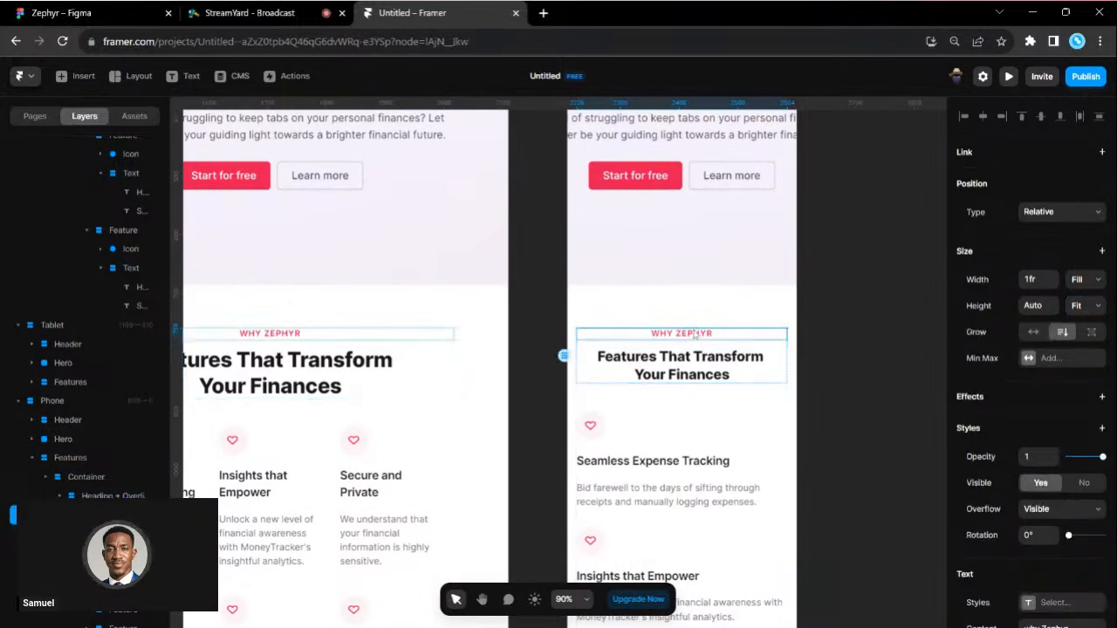
scroll(1021, 476, "down", 5)
left_click(1033, 461)
type("12")
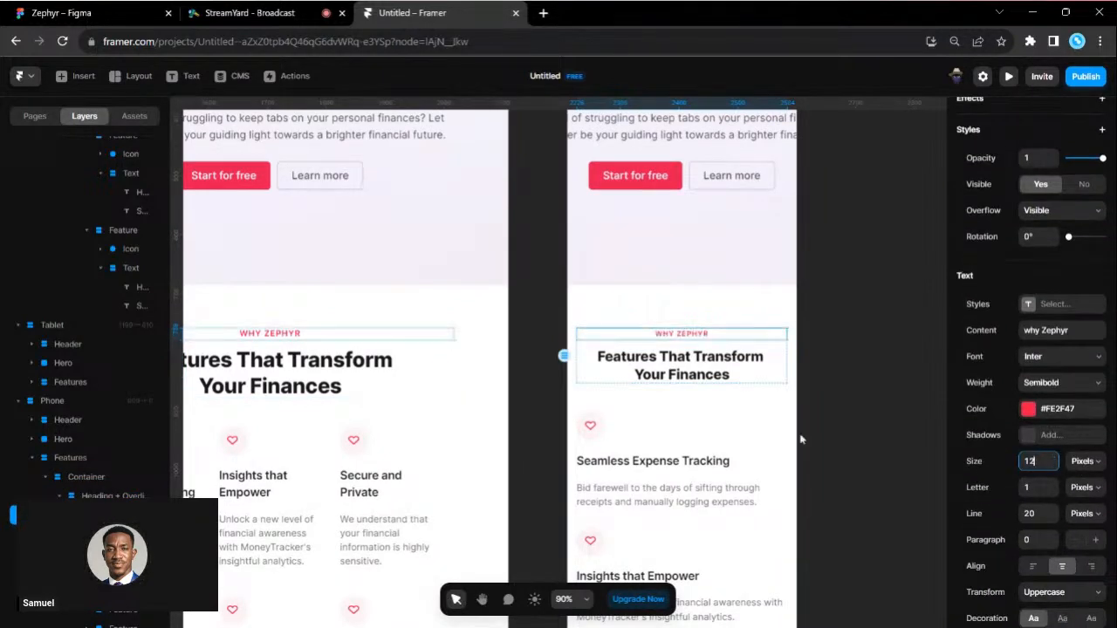
scroll(728, 418, "up", 3)
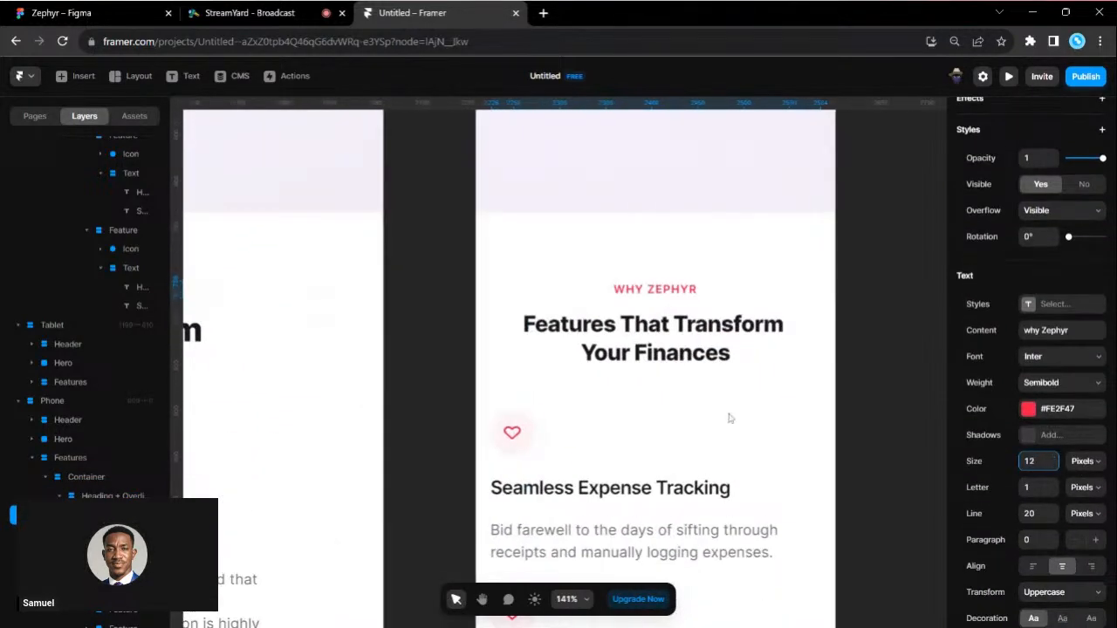
Step: Set the gap of the Heading + Overline group in the Phone Features section to 8
left_click(745, 310)
scroll(1030, 522, "down", 3)
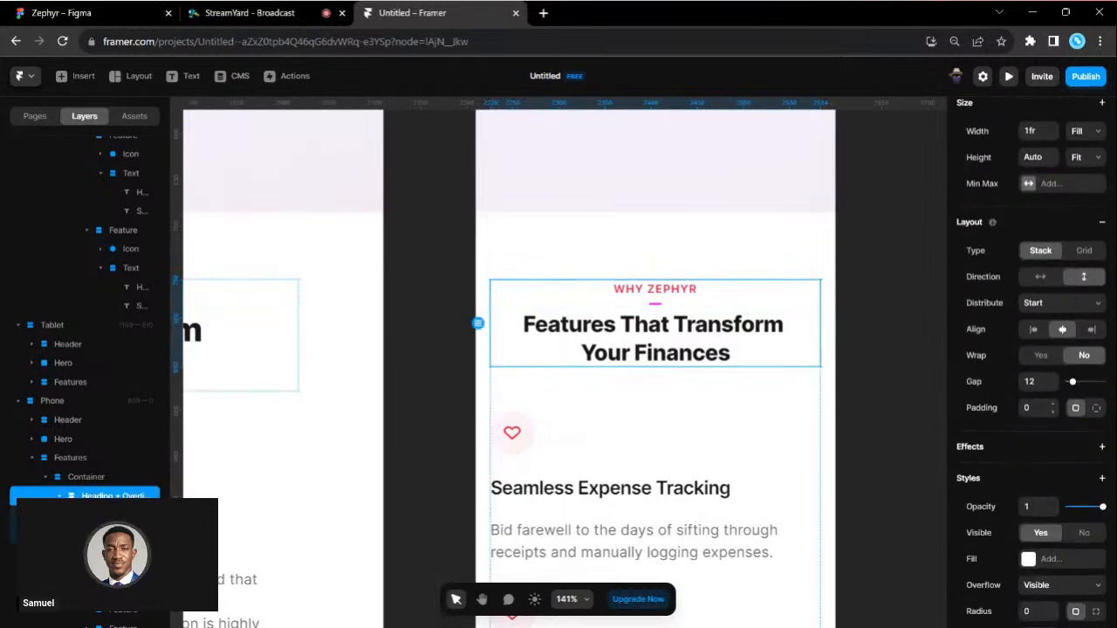
left_click(1033, 381)
type("8")
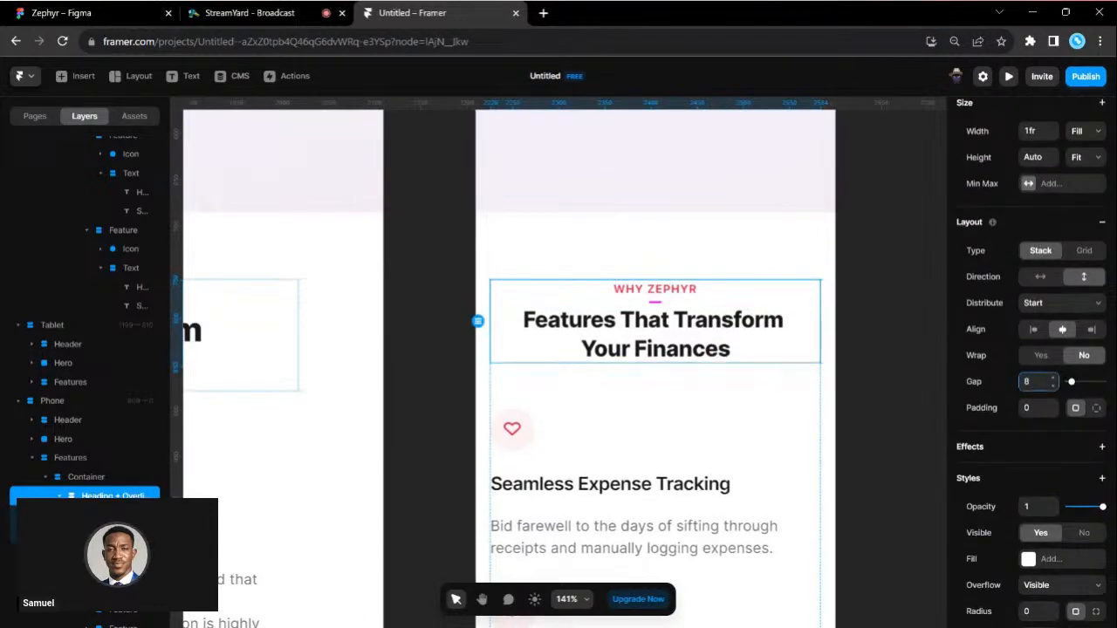
scroll(825, 540, "down", 5)
left_click(868, 383)
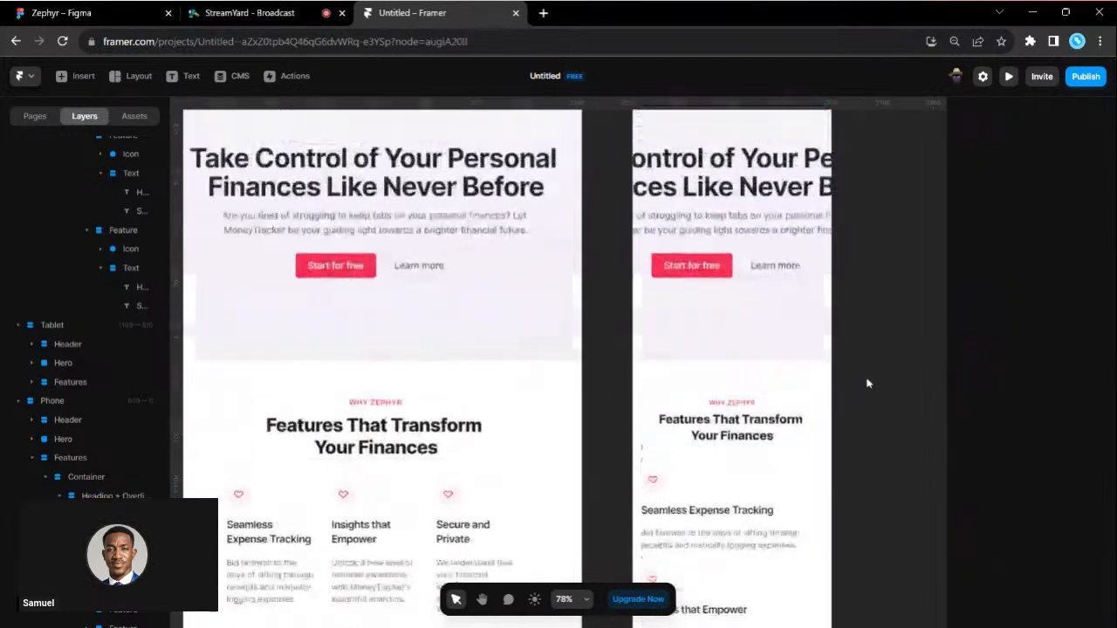
Step: Narrow the Phone Hero heading's text box so that it wraps within the width of the breakpoint
scroll(867, 383, "up", 3)
left_click(741, 422)
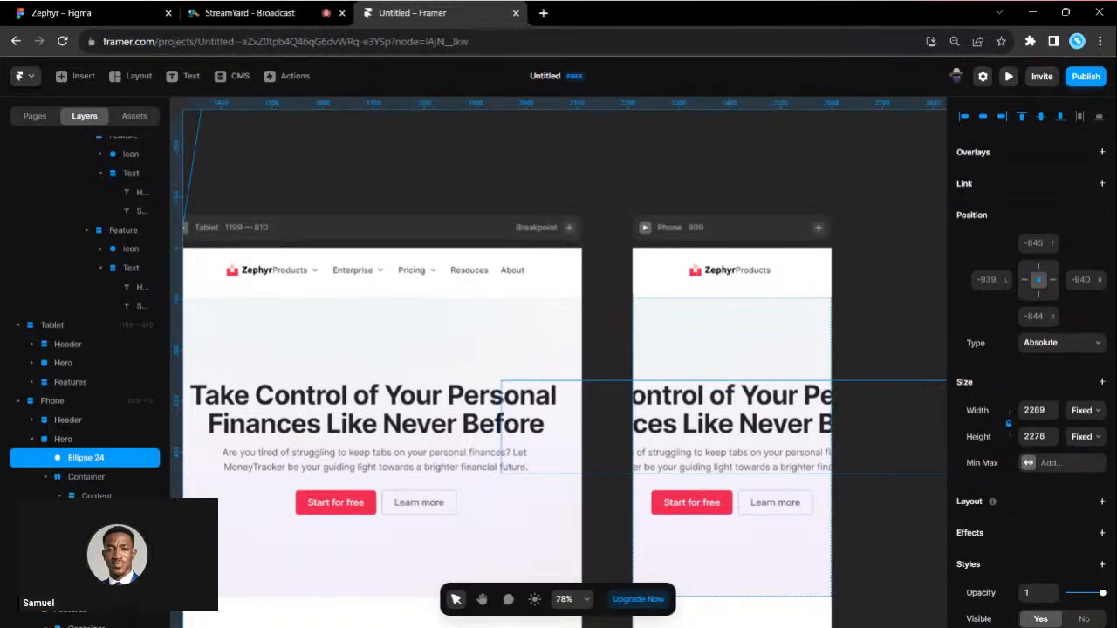
left_click(580, 408)
left_click_drag(922, 407, 764, 412)
scroll(1014, 462, "down", 1)
scroll(1038, 466, "down", 2)
Step: Set the Phone Hero heading's font size to 32 pixels and its line height to 1.3 Em
left_click(1032, 492)
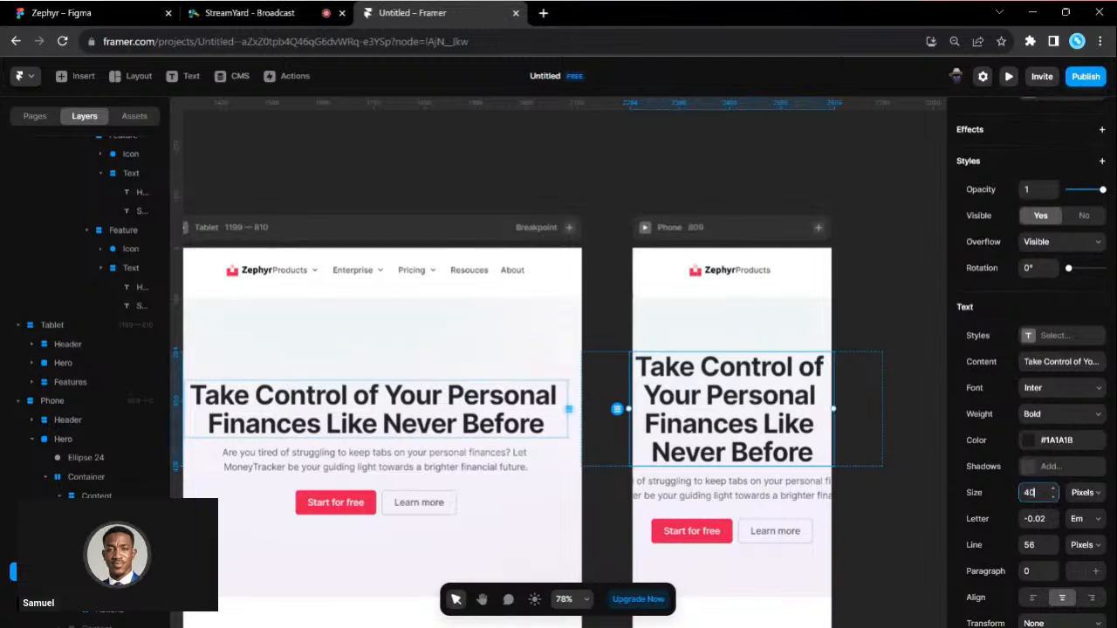
key("Return")
type("32")
key("Return")
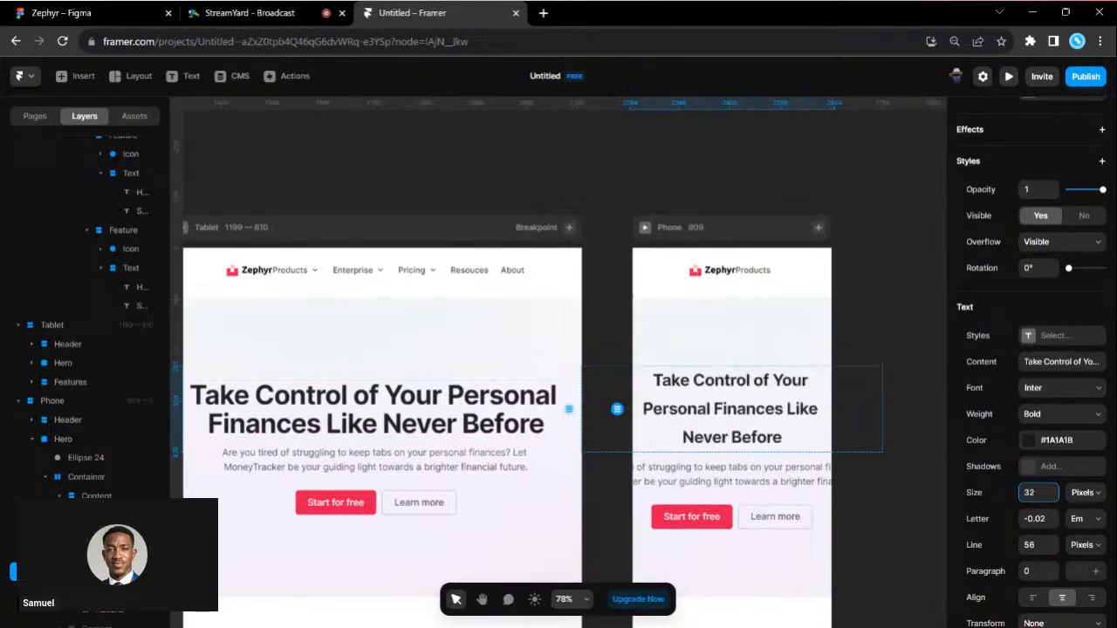
left_click(1076, 550)
left_click(1078, 560)
left_click(1032, 545)
type("1.3")
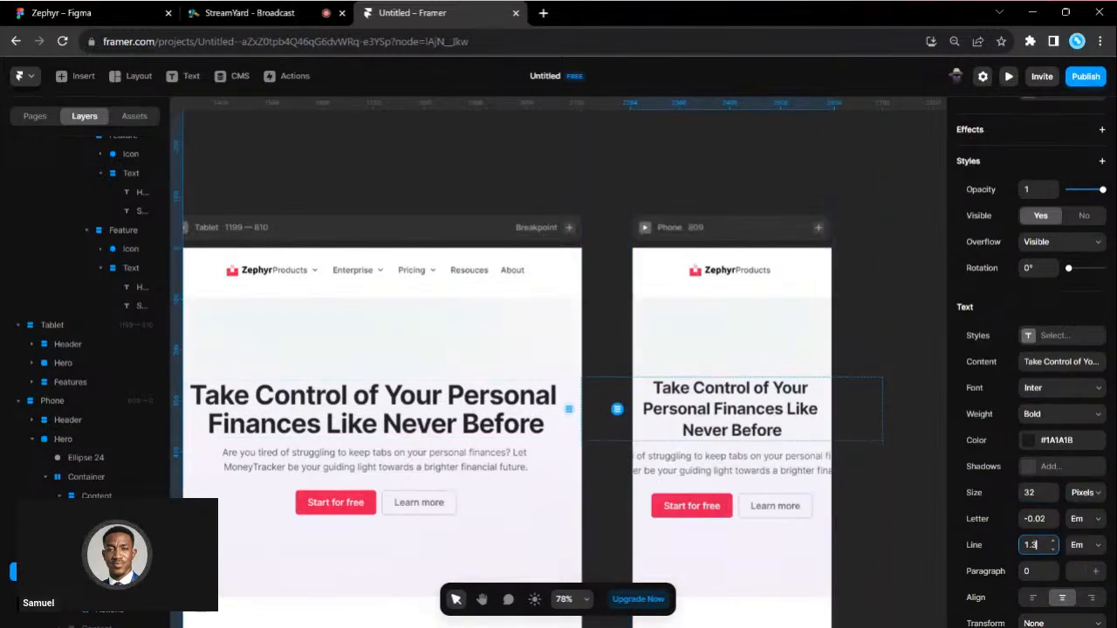
Step: Resize the Phone Hero's heading and supporting text boxes to leave a margin inside both edges of the breakpoint
left_click_drag(834, 408, 817, 408)
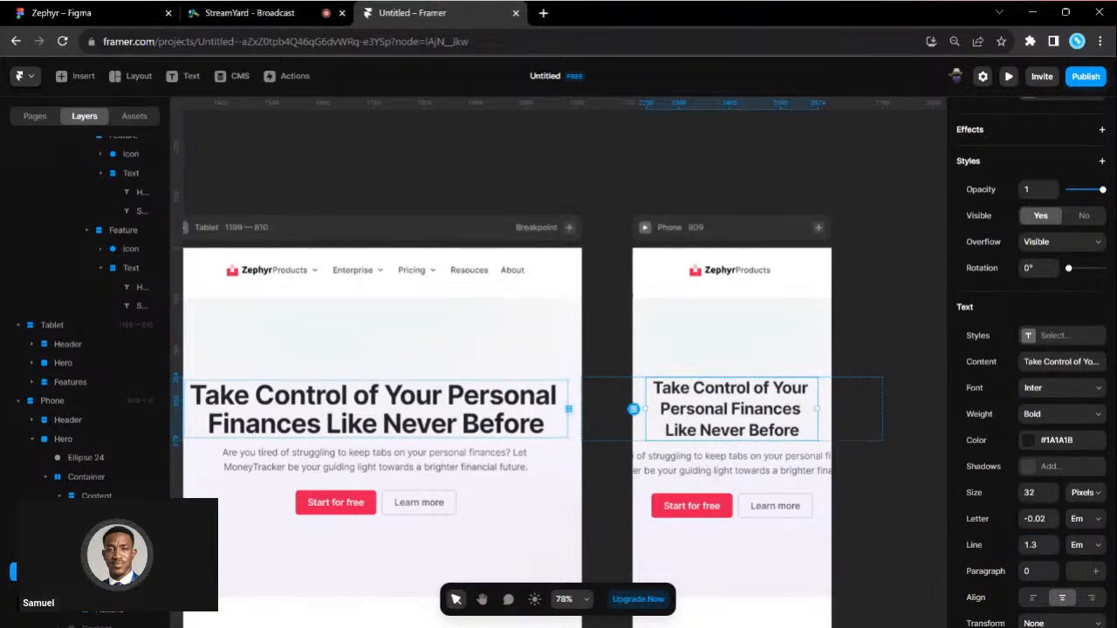
left_click(689, 471)
left_click_drag(898, 463, 820, 463)
scroll(1097, 494, "down", 3)
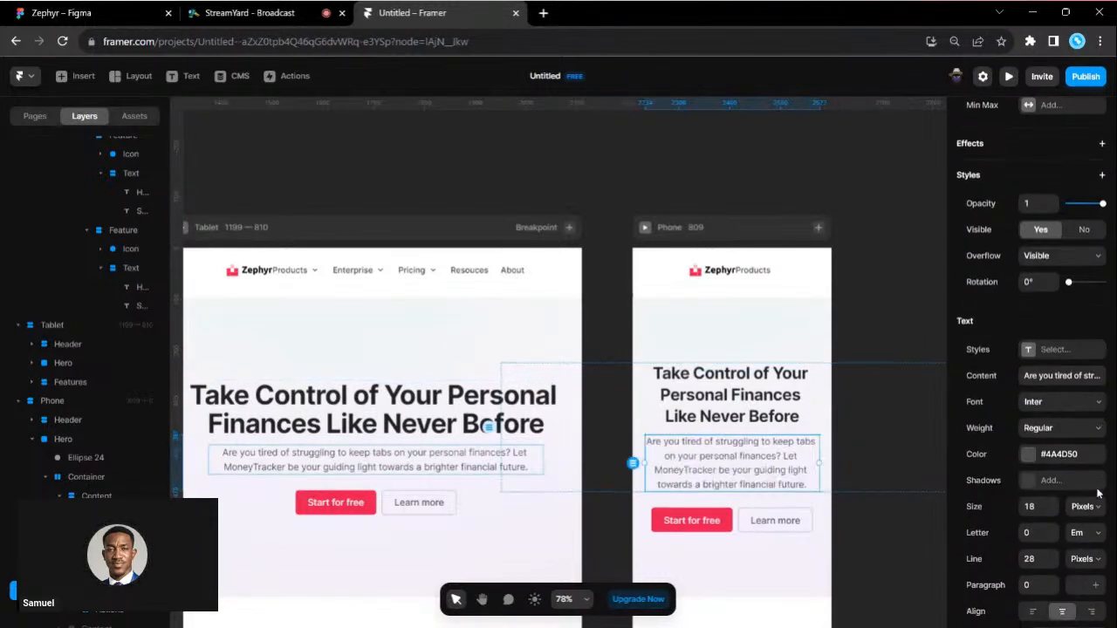
Step: Set the Phone Hero supporting text's font size to 14 pixels and its line height to 1.4 Em
left_click(1032, 503)
type("14")
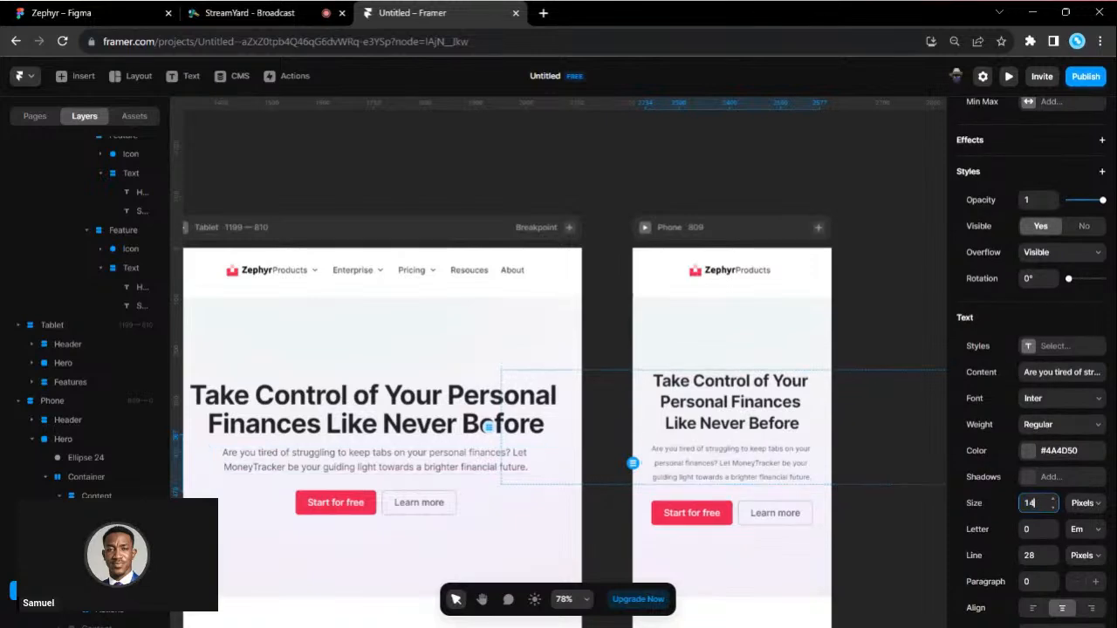
key("Return")
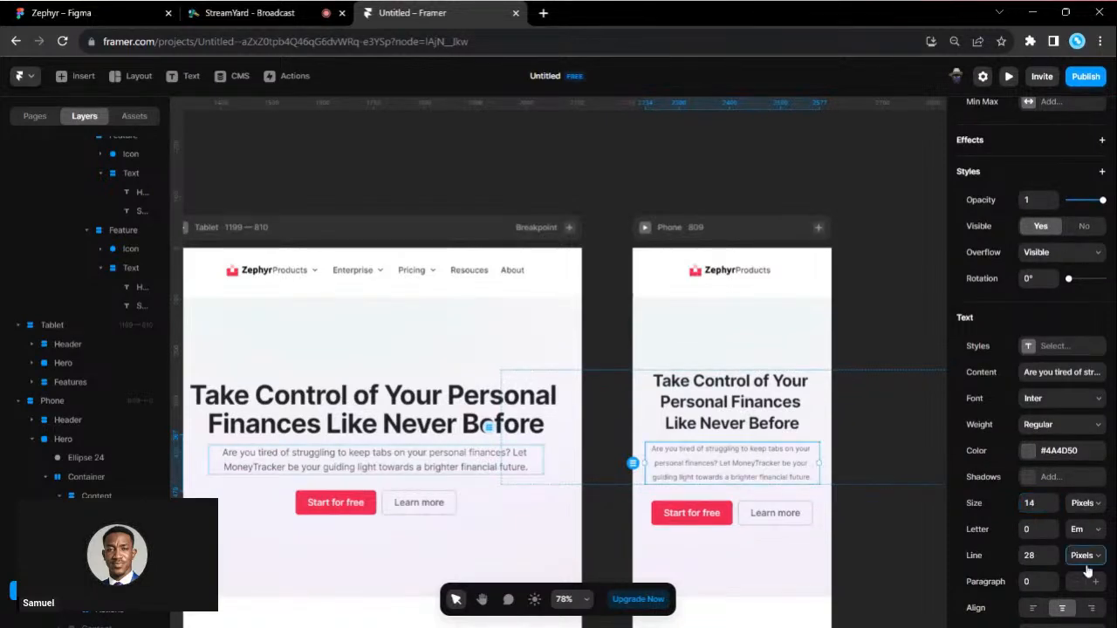
left_click(1082, 581)
left_click(1034, 555)
type("1.4")
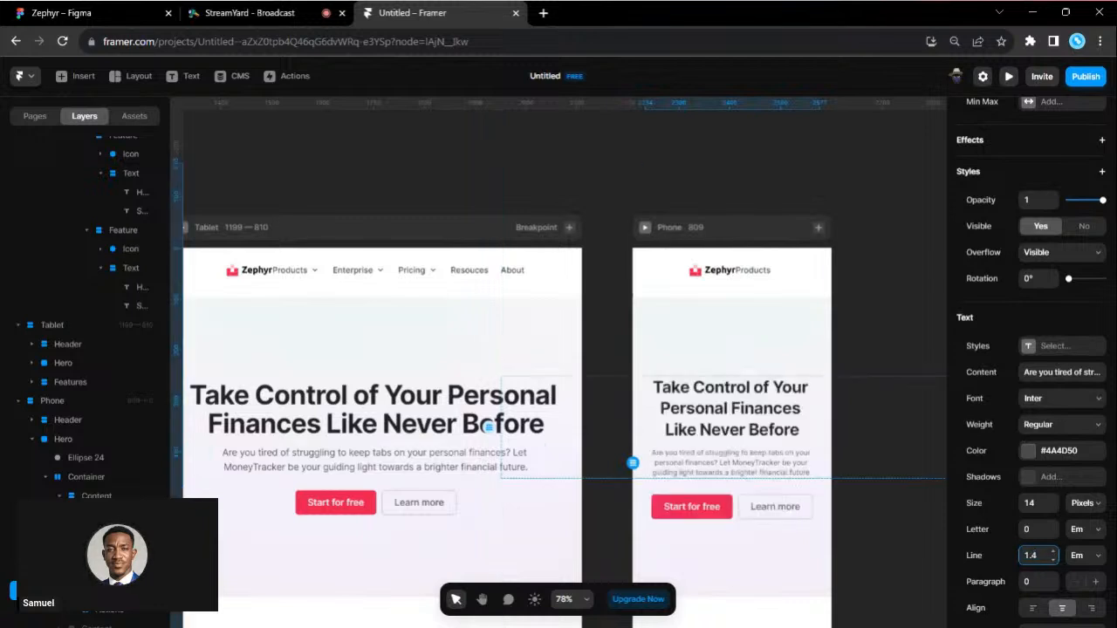
Step: Narrow the Phone Hero's heading group to about 384 pixels and the Text group around it to about 48% width
left_click(821, 418)
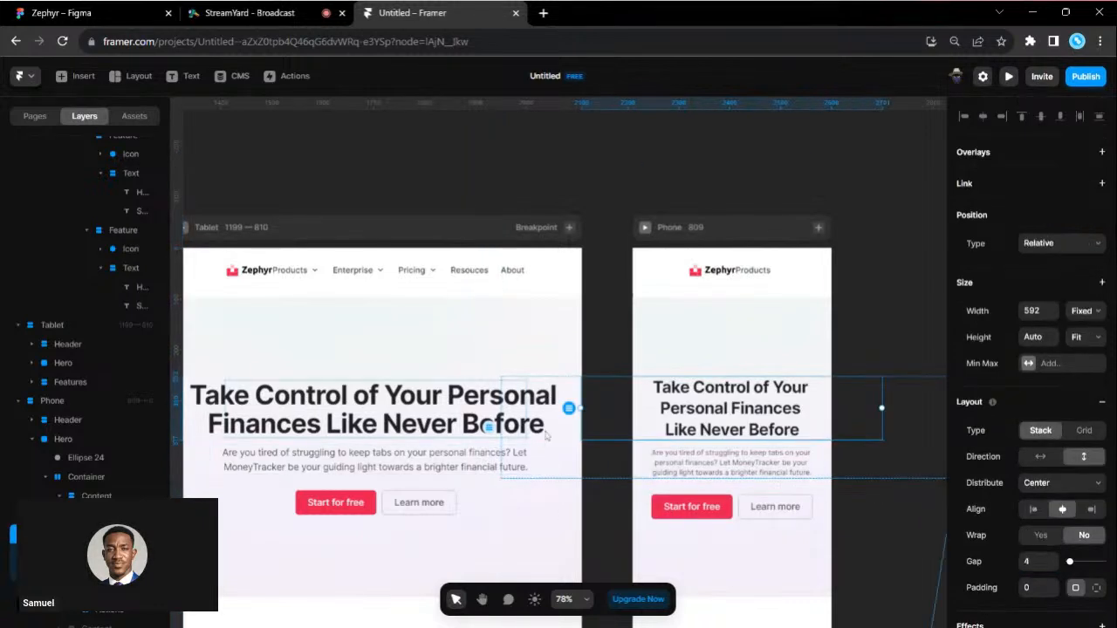
scroll(366, 451, "right", 3)
left_click_drag(780, 406, 726, 407)
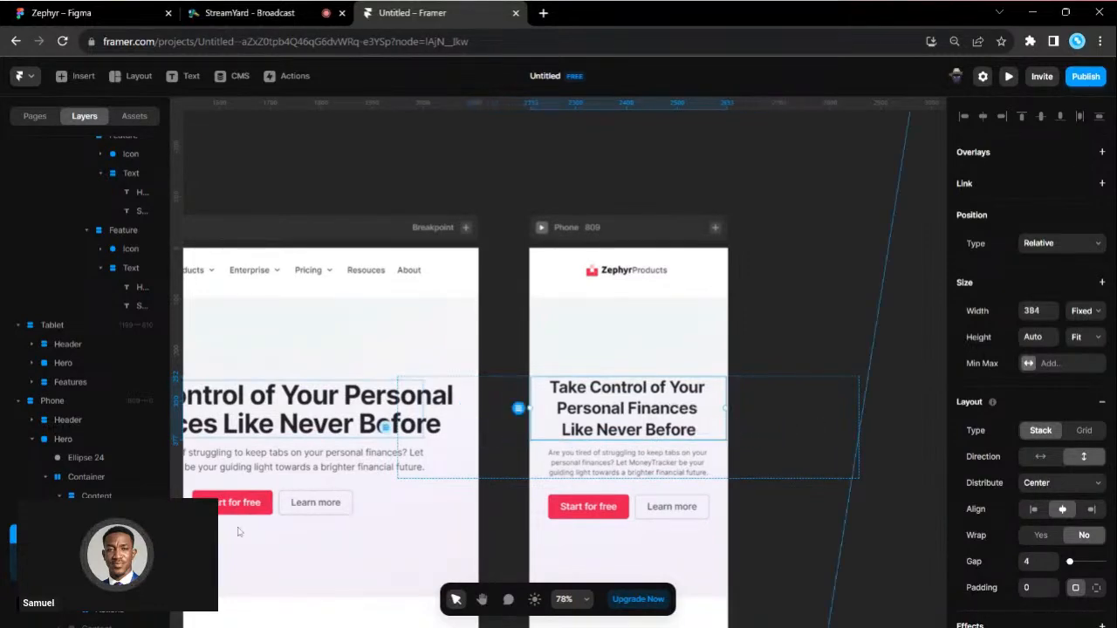
key("Escape")
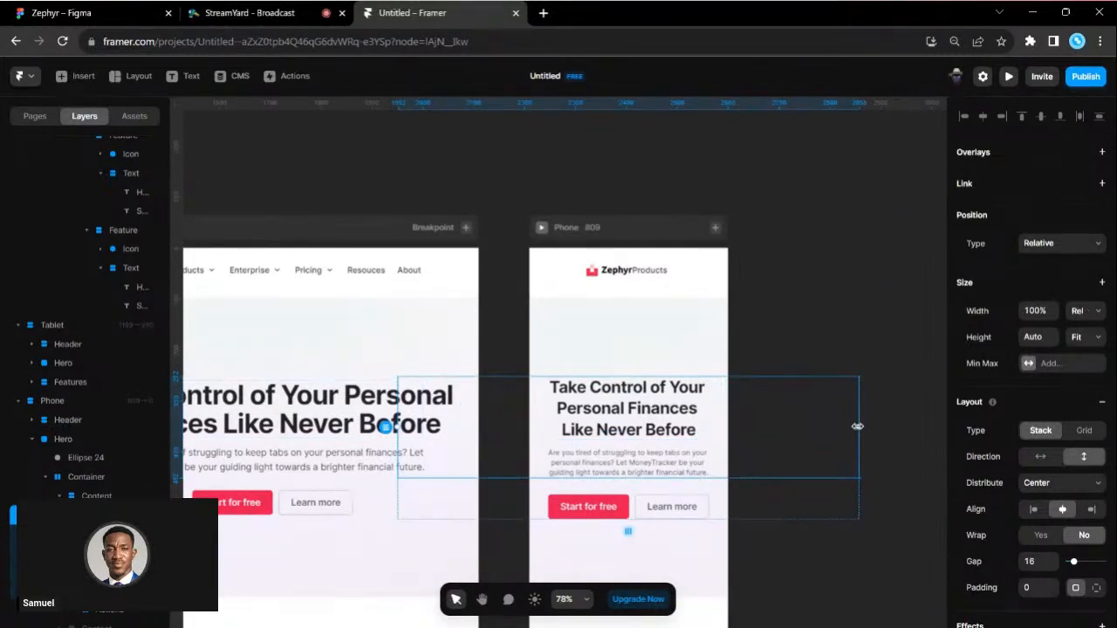
left_click_drag(858, 426, 738, 426)
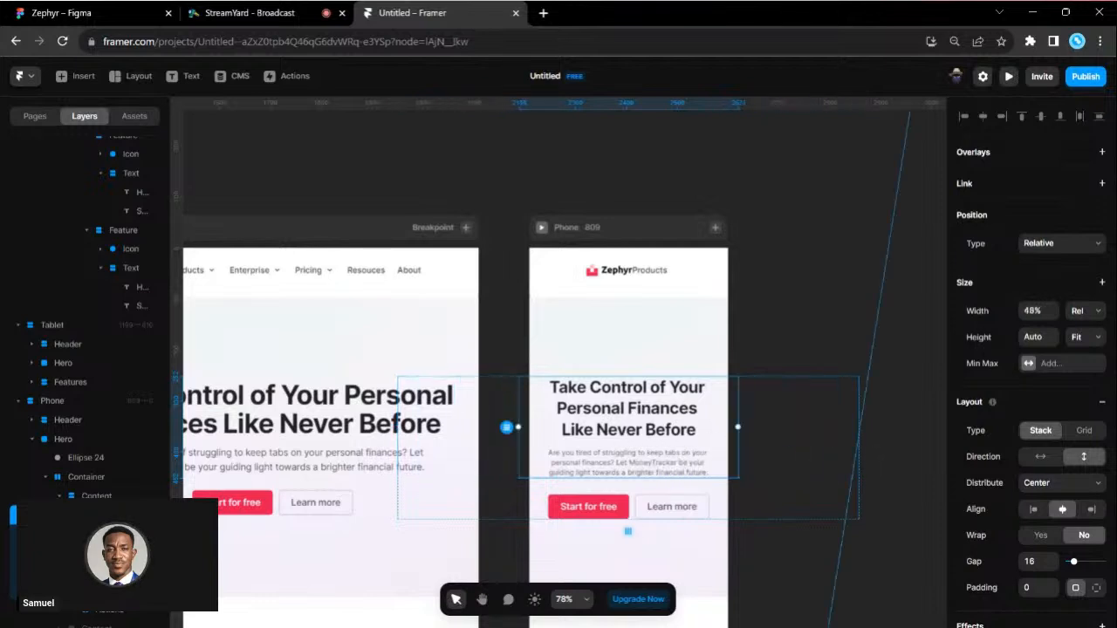
Step: Narrow the Phone Hero's Container to about 343 pixels and center it horizontally in the section
key("Escape")
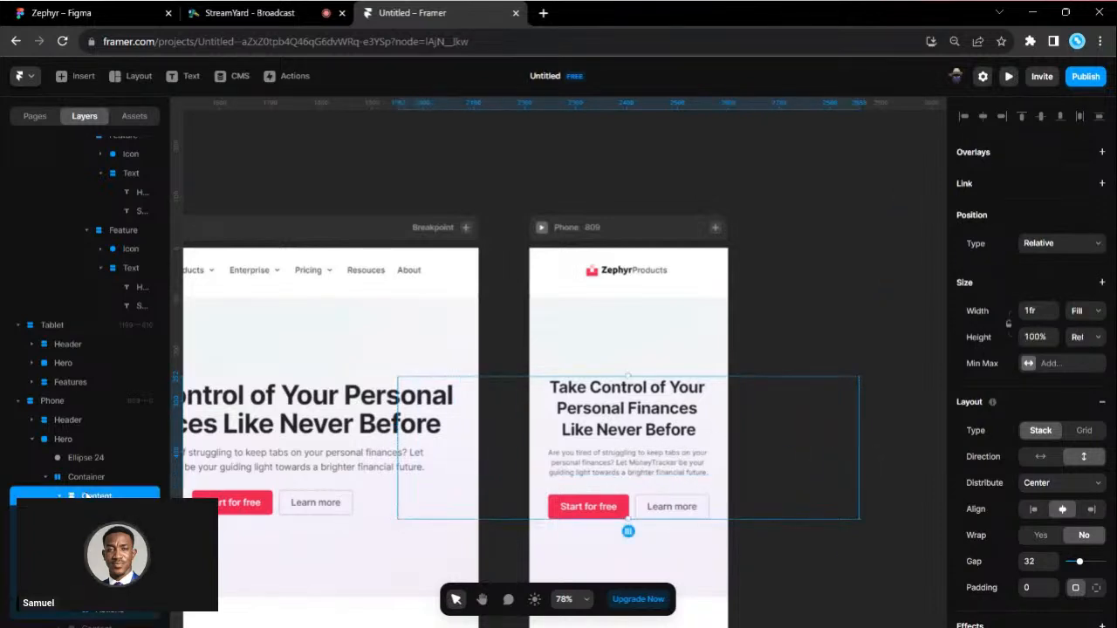
left_click(101, 477)
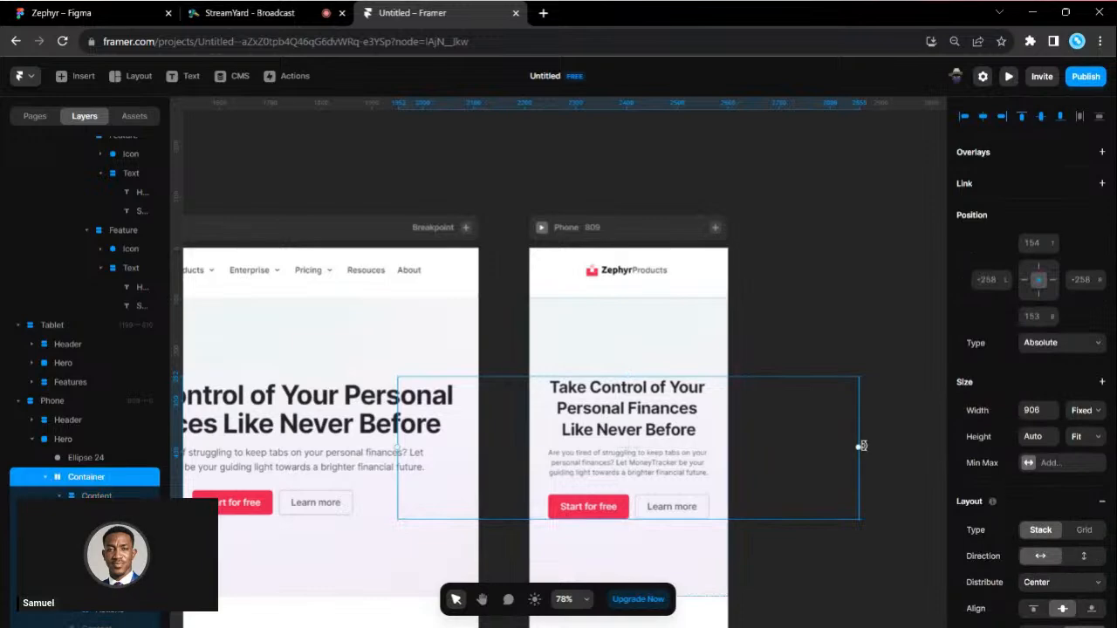
left_click_drag(860, 446, 572, 445)
left_click(982, 116)
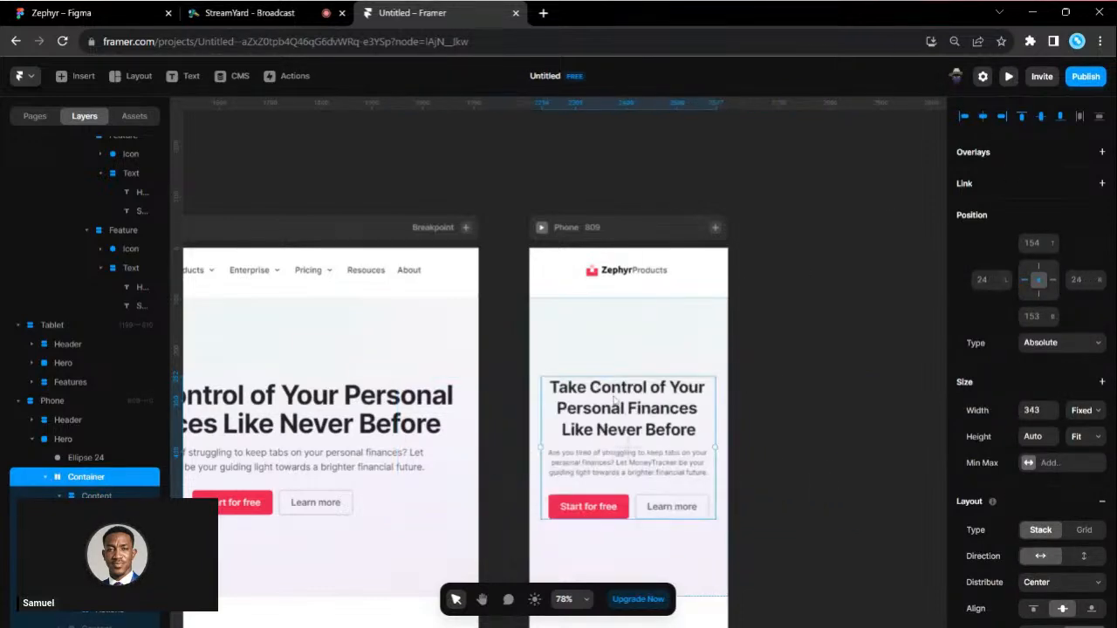
scroll(751, 291, "down", 1)
scroll(752, 290, "up", 2)
scroll(751, 291, "up", 1)
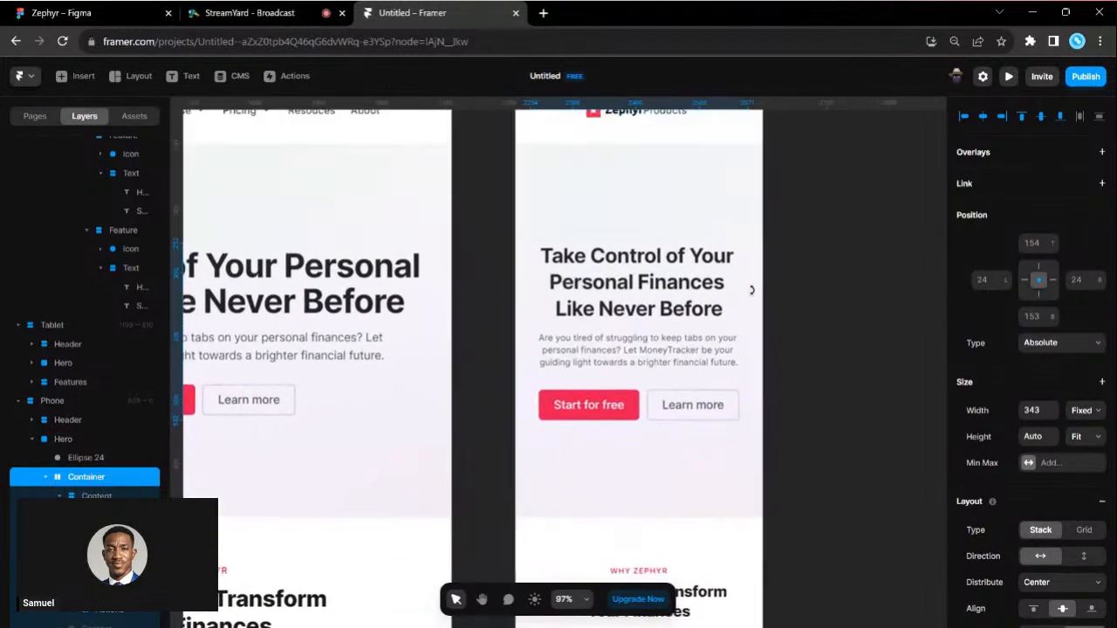
scroll(751, 290, "up", 1)
left_click(815, 328)
scroll(815, 328, "up", 1)
scroll(815, 331, "down", 2)
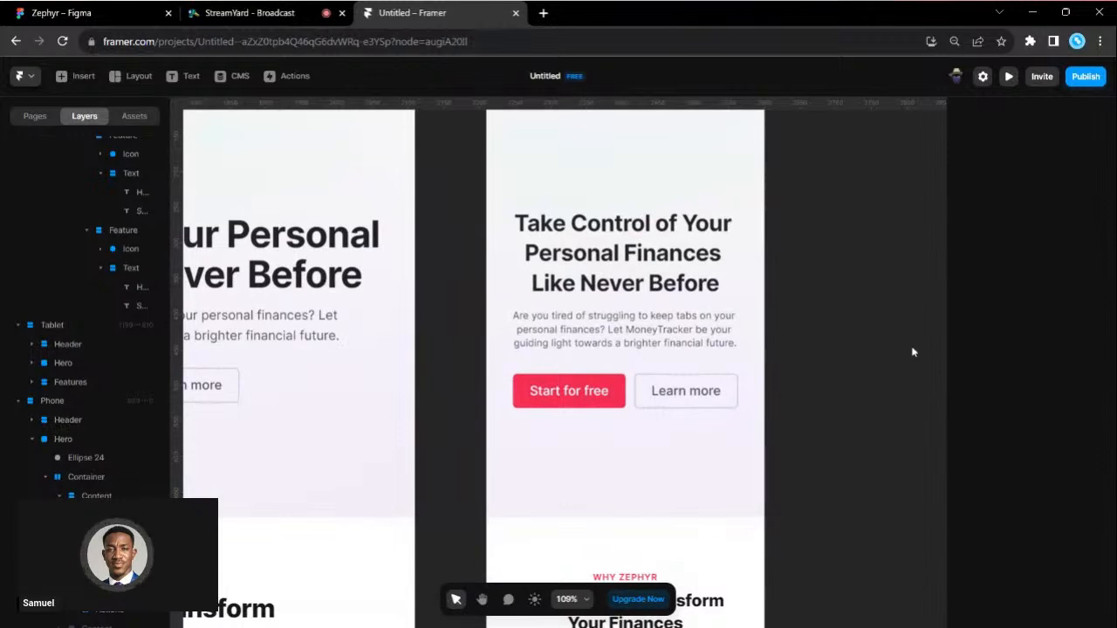
Step: Move the Ellipse 24 layer below Container in the Phone Hero's layer order so it sits behind the content
left_click(627, 402)
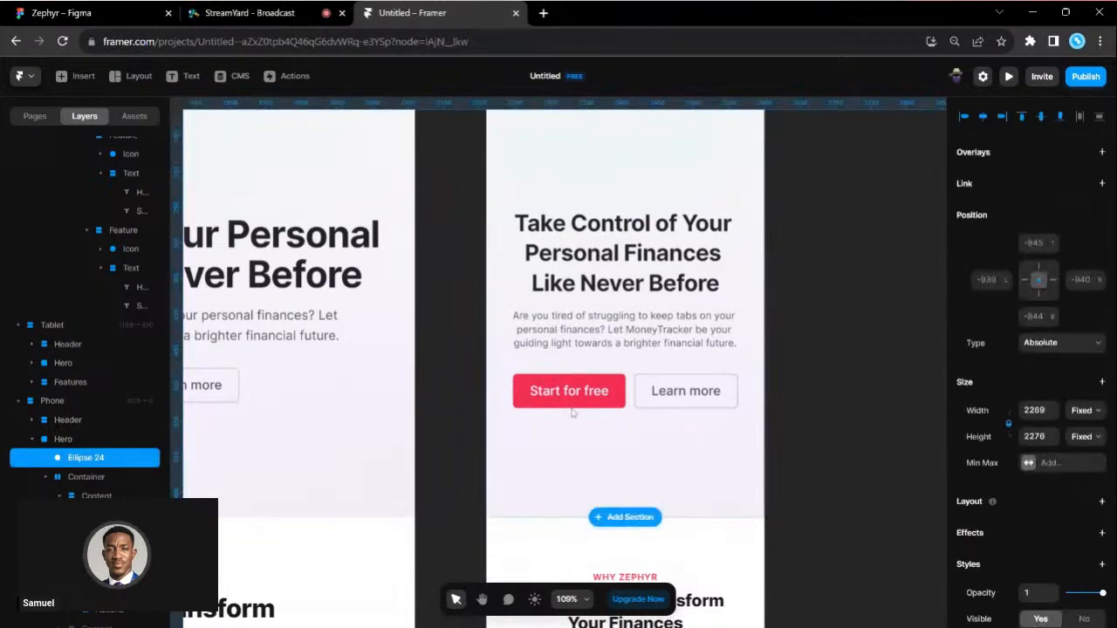
double_click(610, 400)
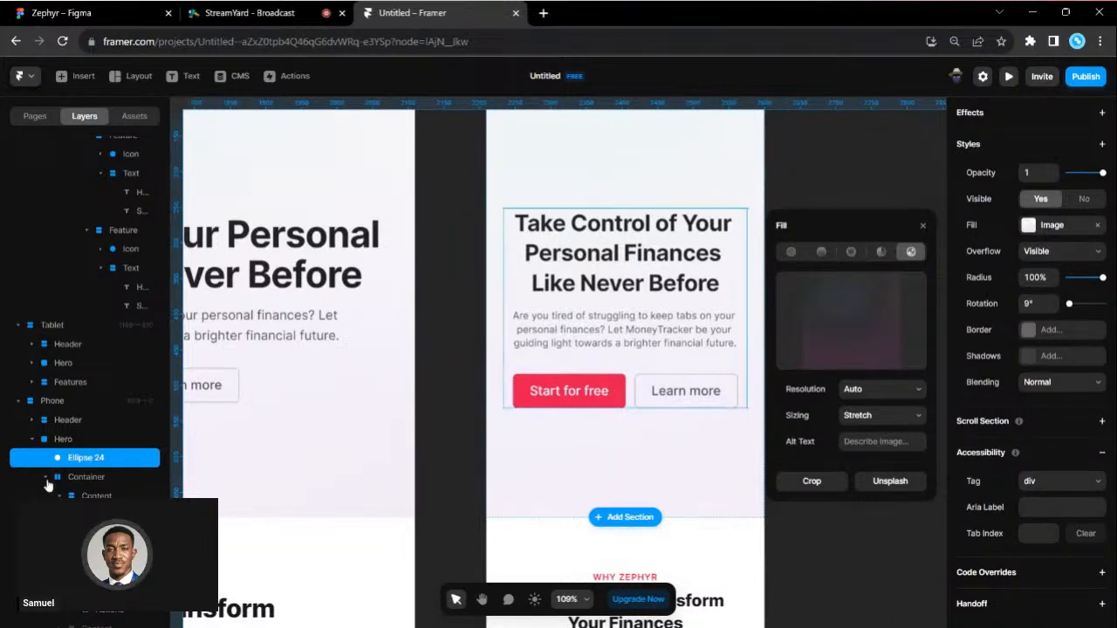
left_click_drag(91, 459, 137, 446)
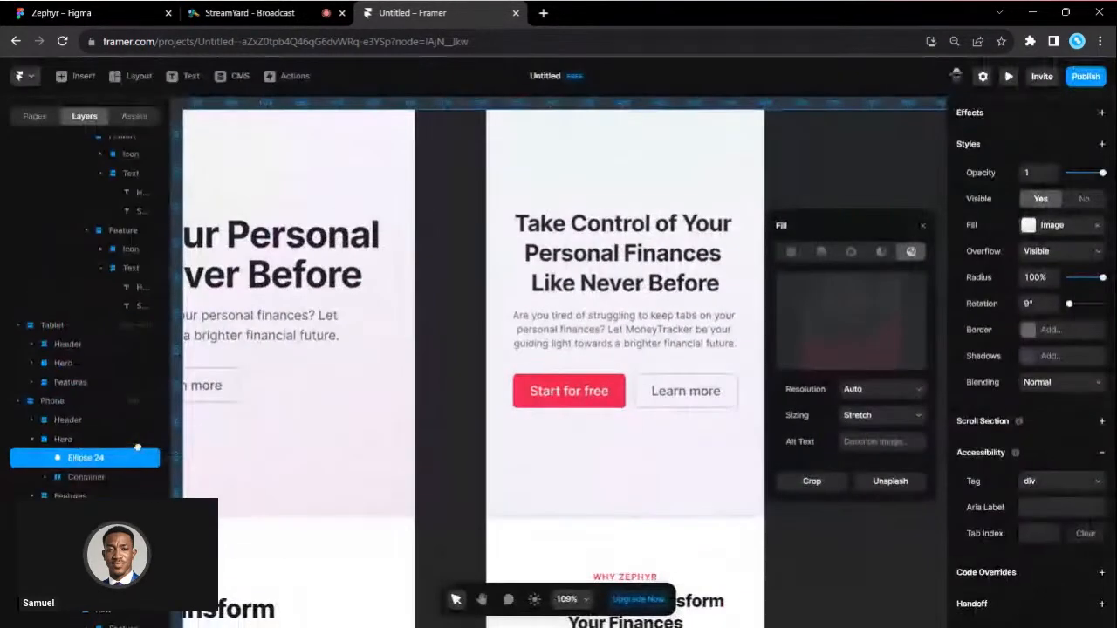
left_click(837, 154)
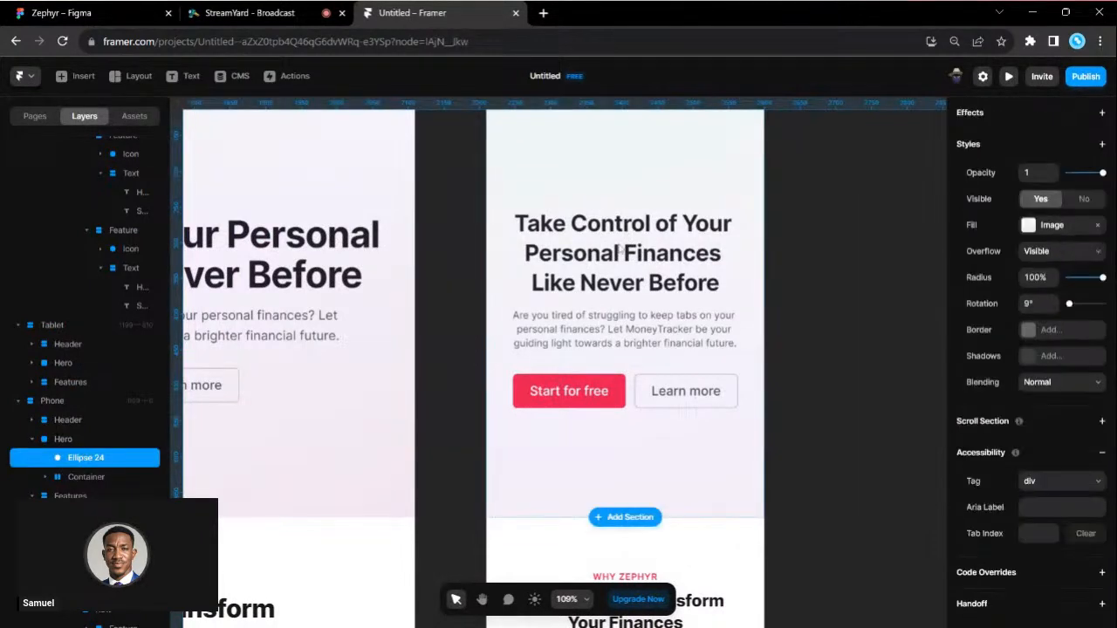
left_click_drag(83, 458, 85, 478)
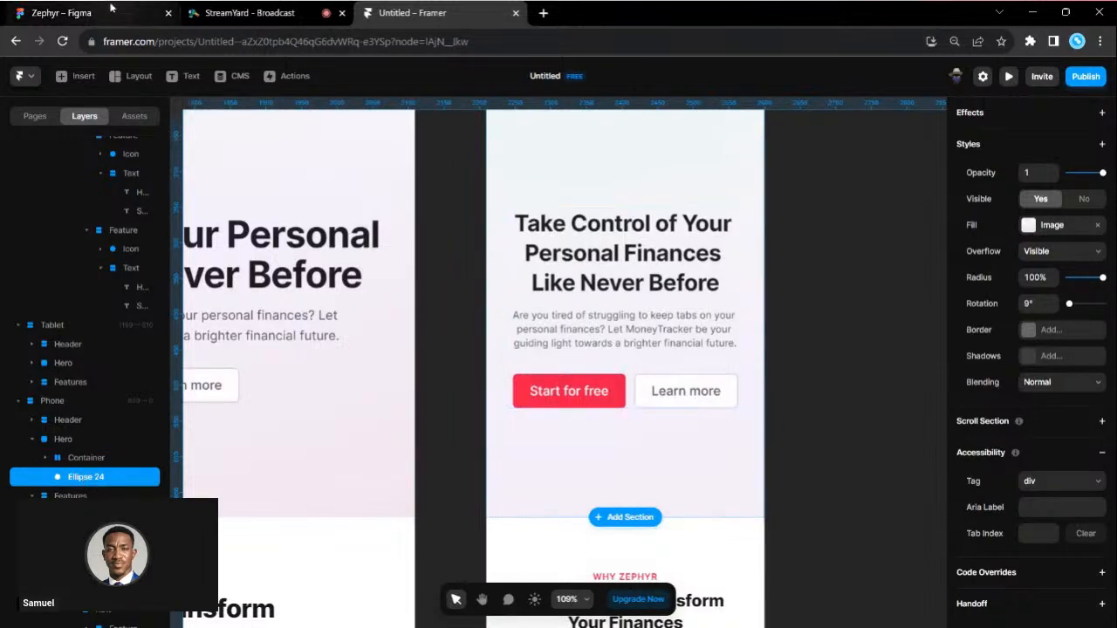
Step: Switch to the Zephyr file in Figma to check the original Hero design, and return to Framer
left_click(58, 12)
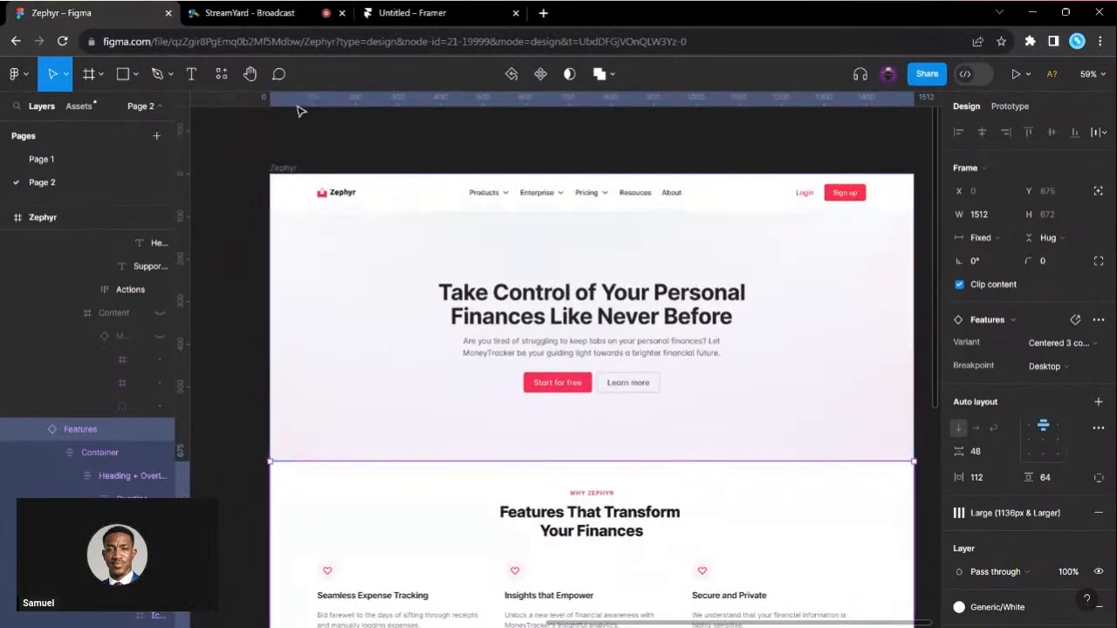
left_click(443, 23)
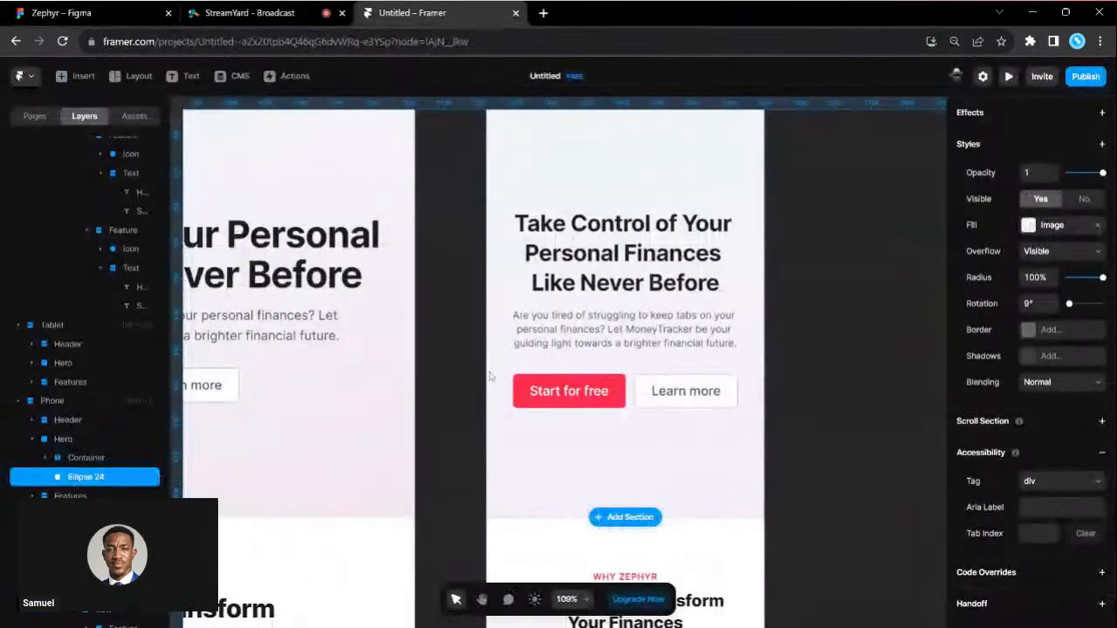
Step: Change the Phone Hero's Actions stack to a vertical direction and set its width to Fill
scroll(578, 425, "up", 1)
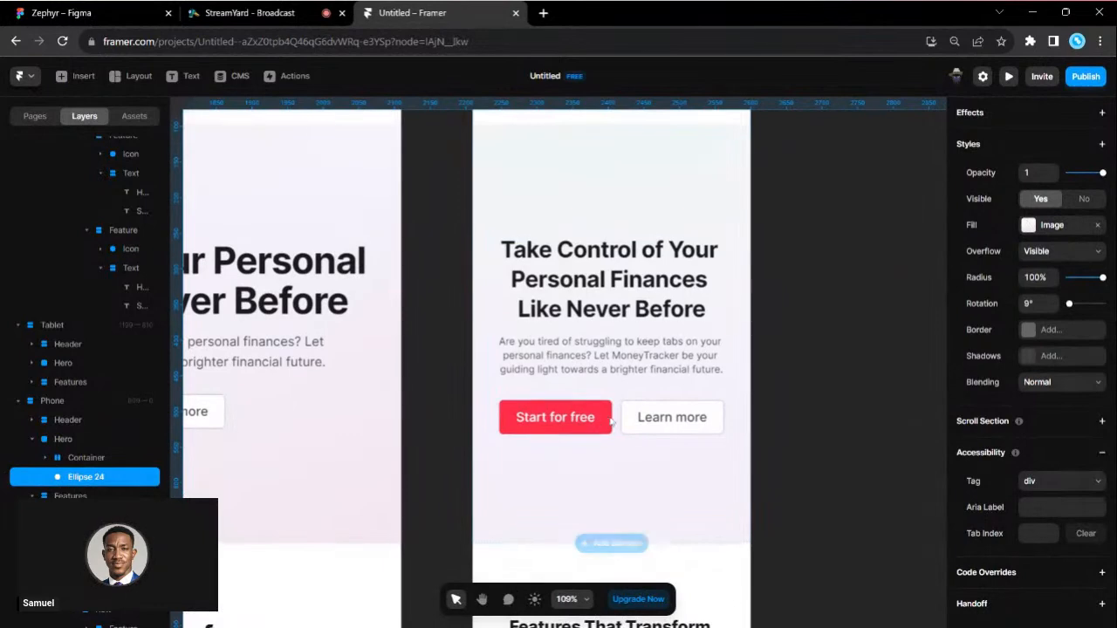
left_click(617, 421)
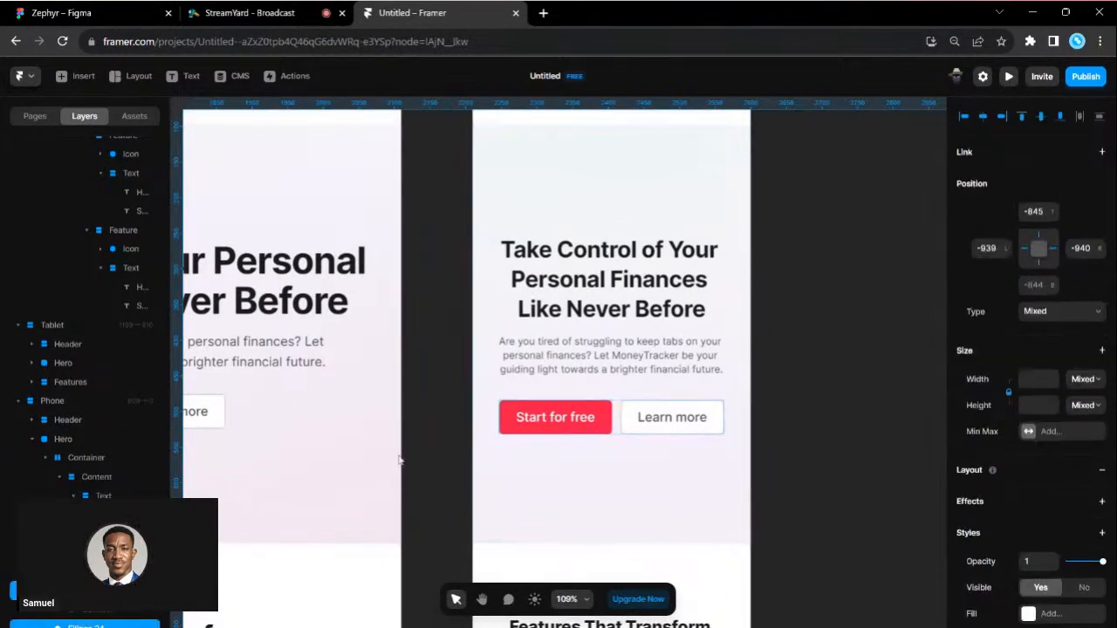
scroll(1101, 453, "down", 5)
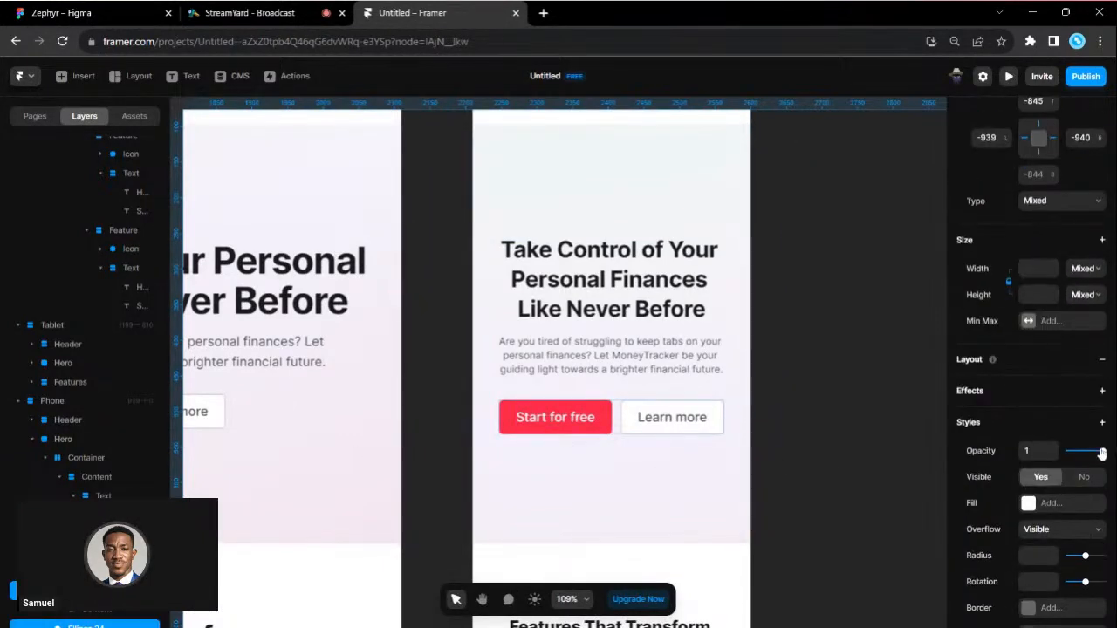
scroll(1, 535, "down", 3)
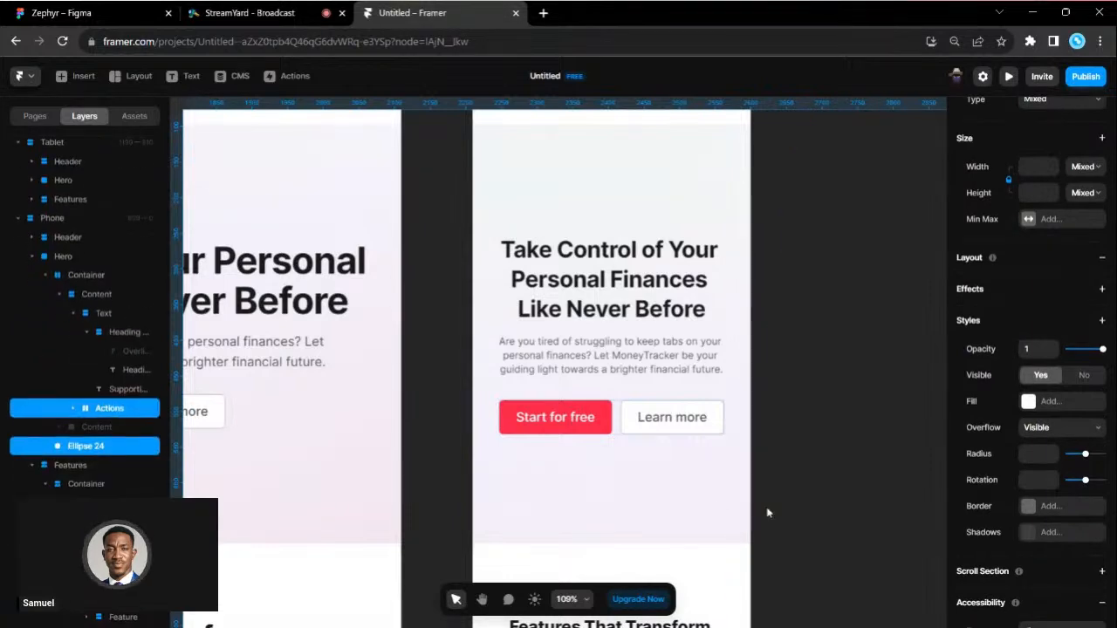
left_click(797, 486)
left_click(617, 425)
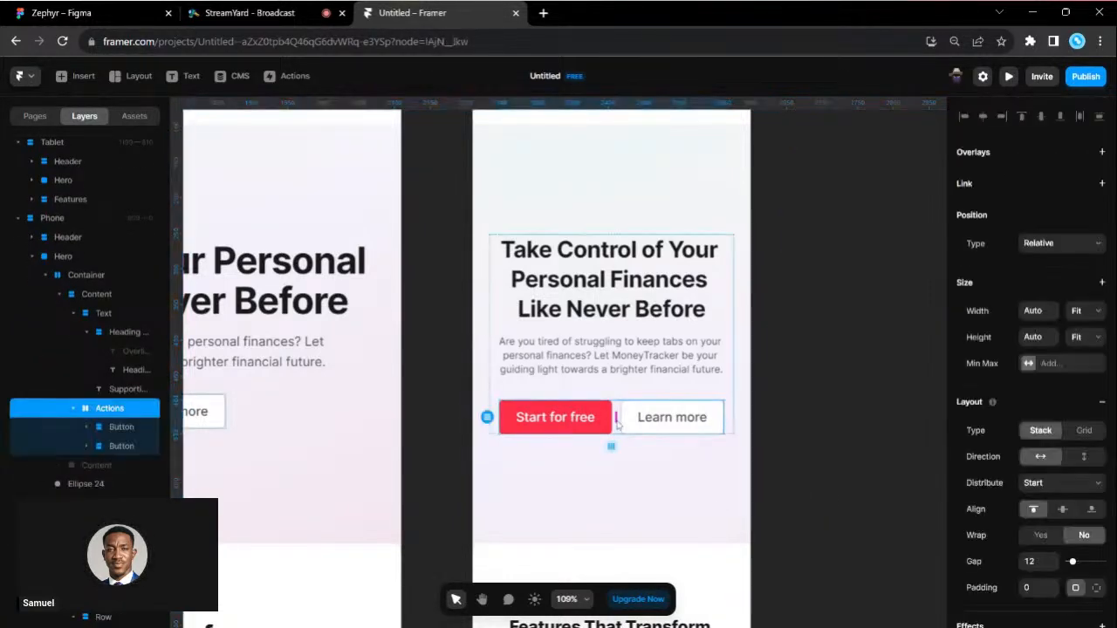
left_click(1081, 457)
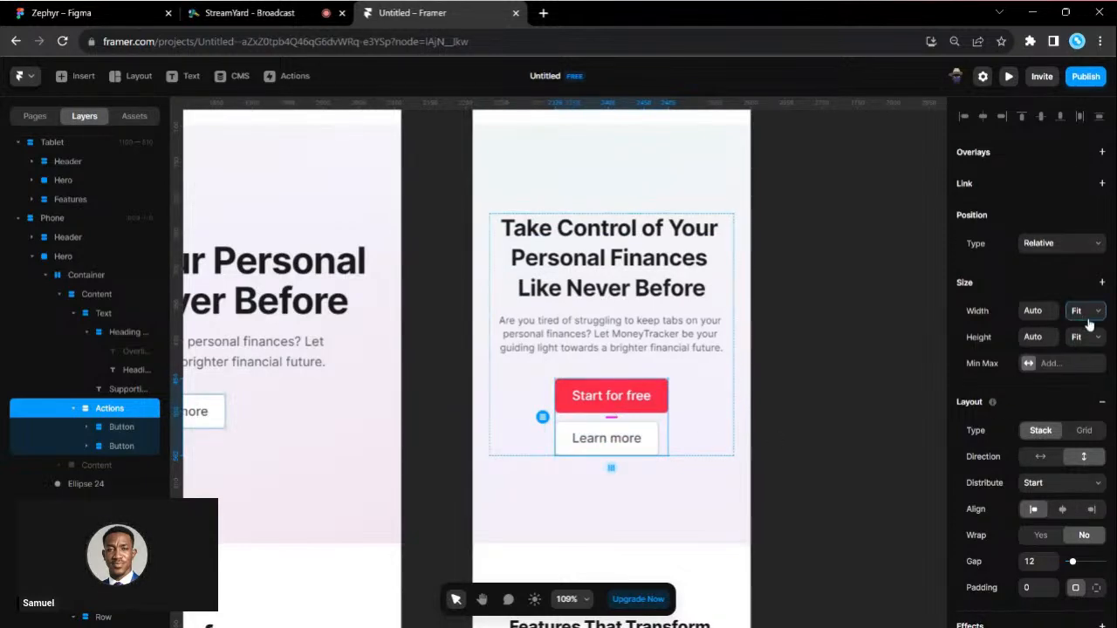
left_click(1090, 352)
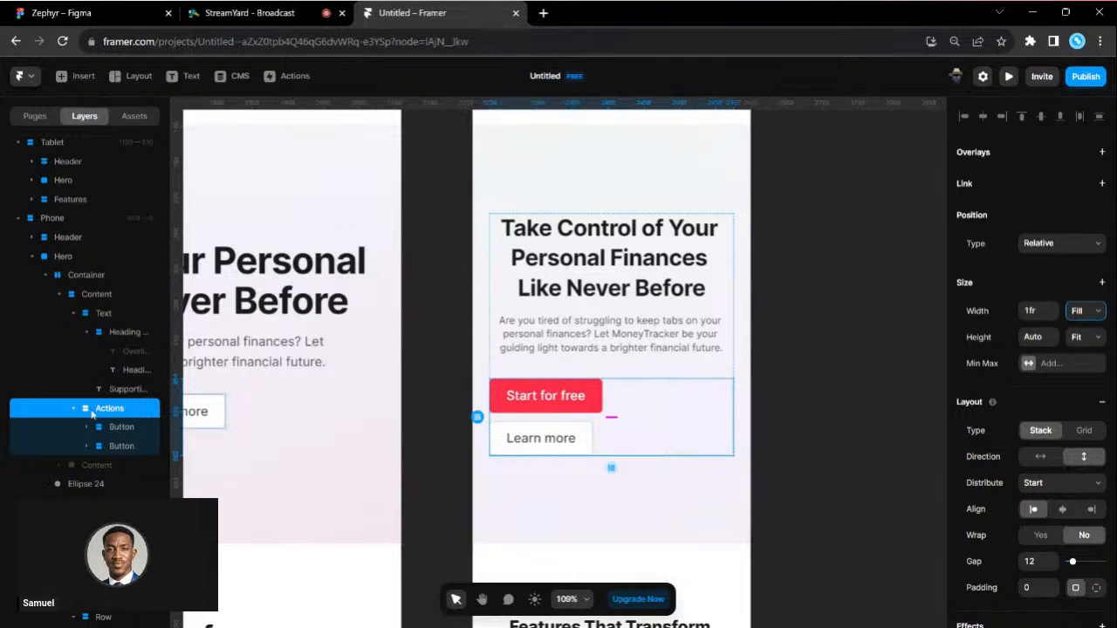
Step: Set the width of the Phone Hero's Start for free button and its two nested button layers to Fill
left_click(119, 428)
left_click(123, 465)
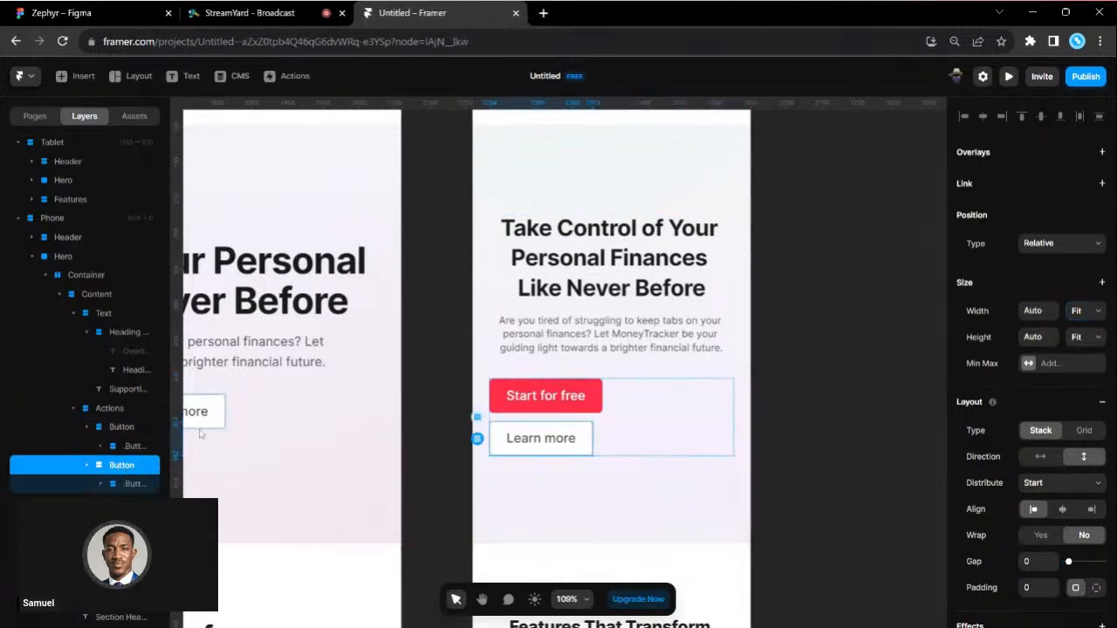
left_click(113, 427)
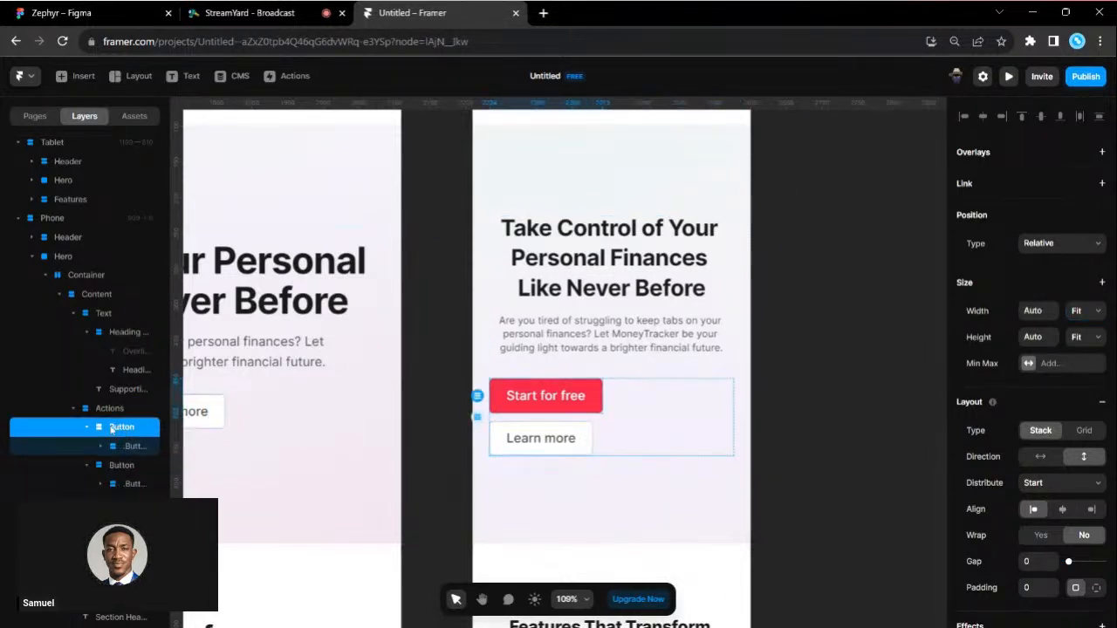
left_click(1101, 318)
left_click(1099, 350)
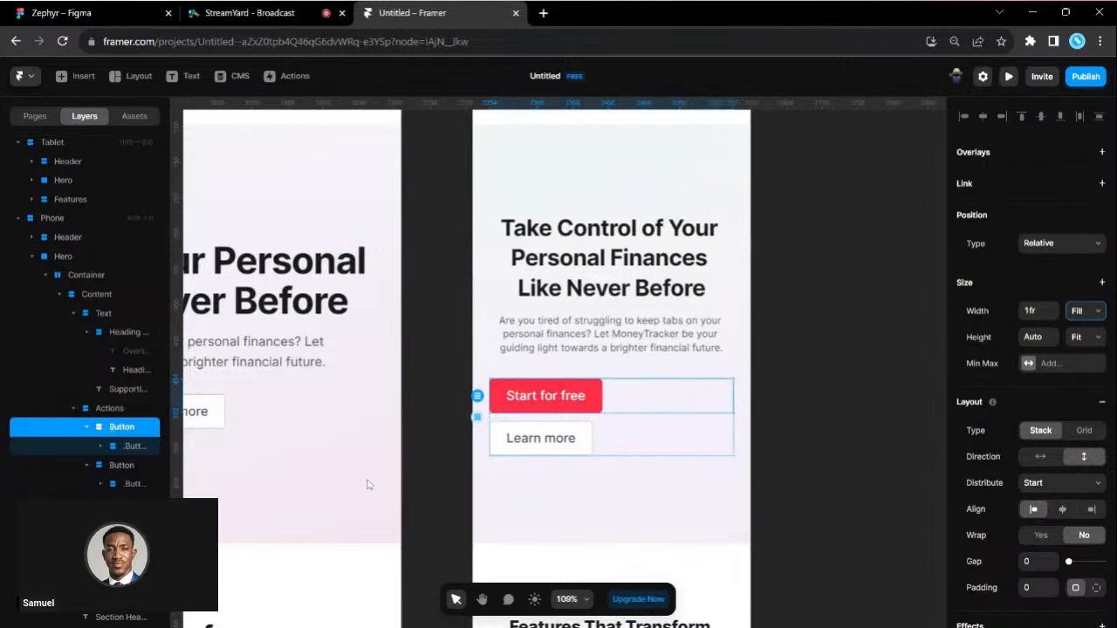
left_click(126, 447)
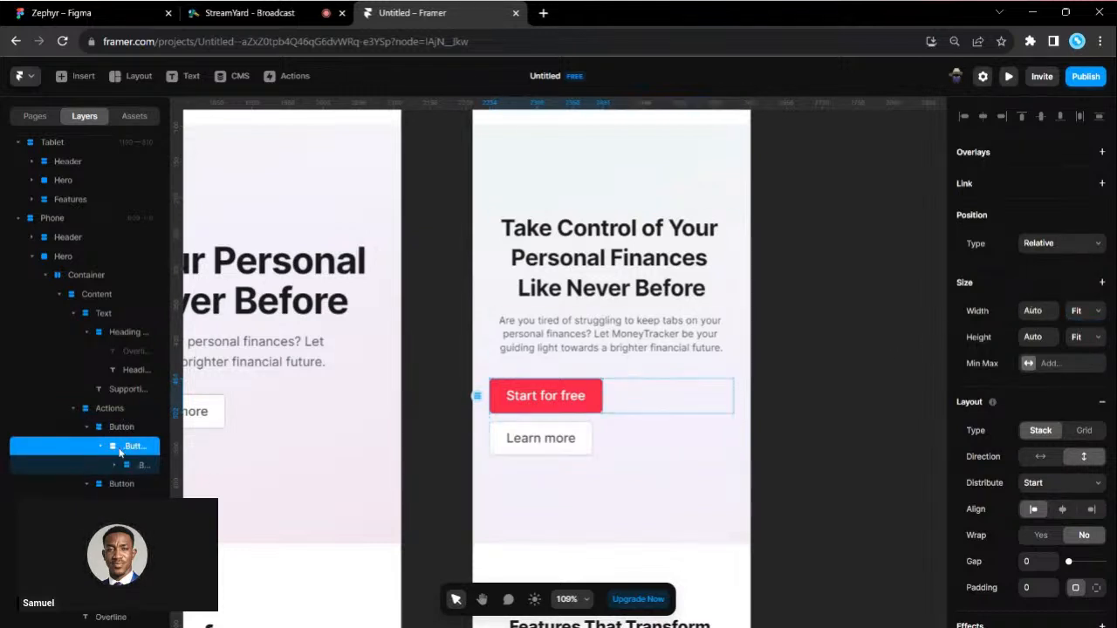
left_click(1099, 316)
left_click(1099, 350)
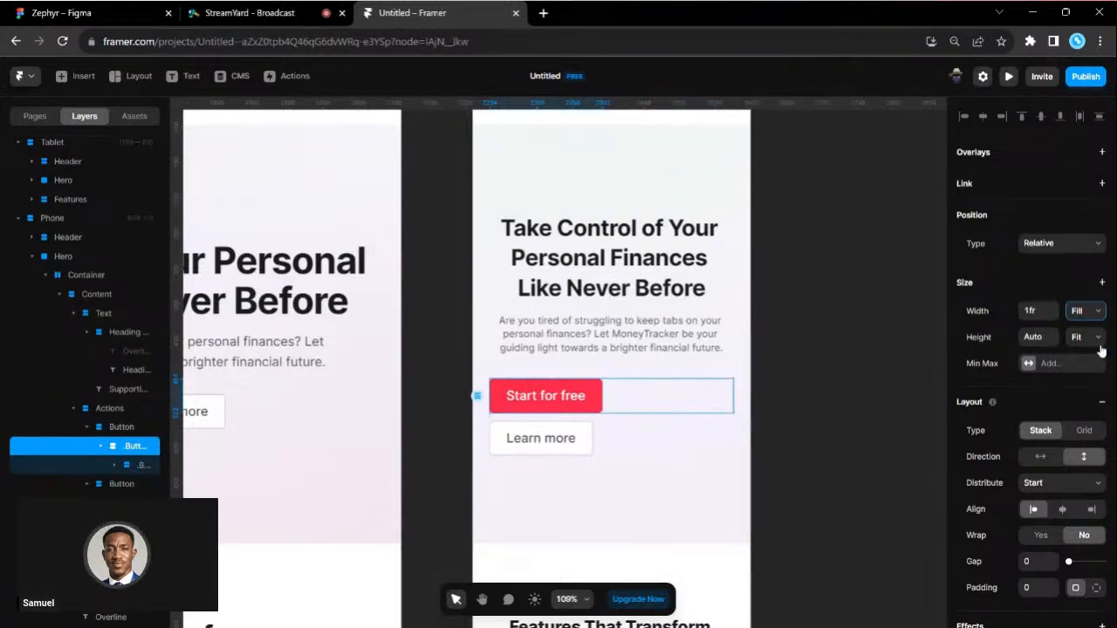
left_click(129, 468)
left_click(1087, 312)
left_click(1091, 349)
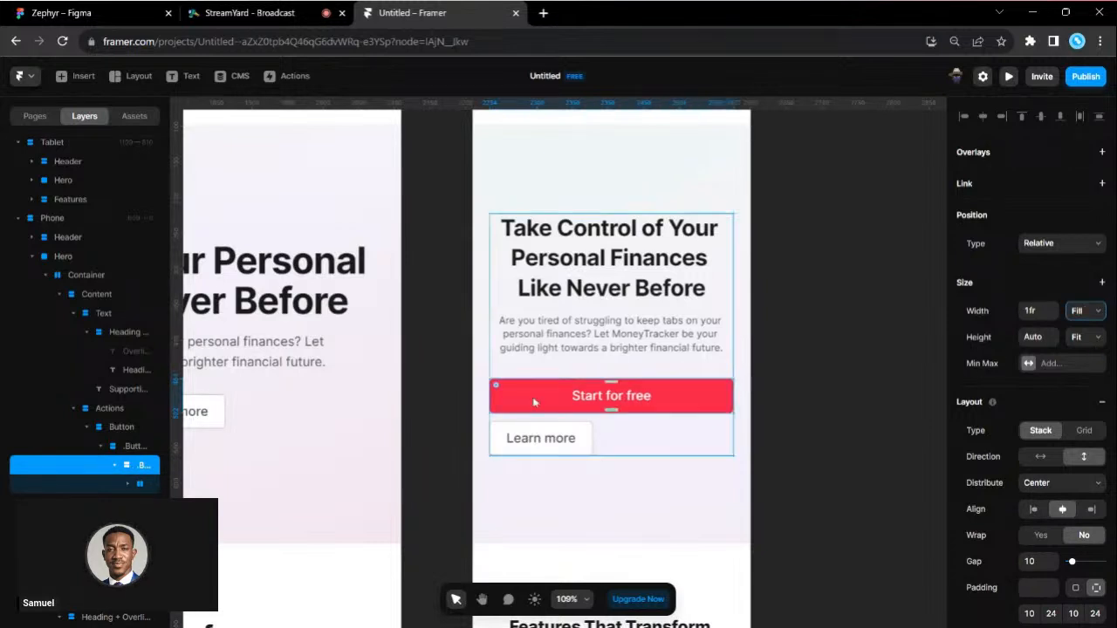
Step: Set the Phone Hero's Learn more button width to Fill and remove its two wrapper layers so it spans the Actions stack
left_click(582, 438)
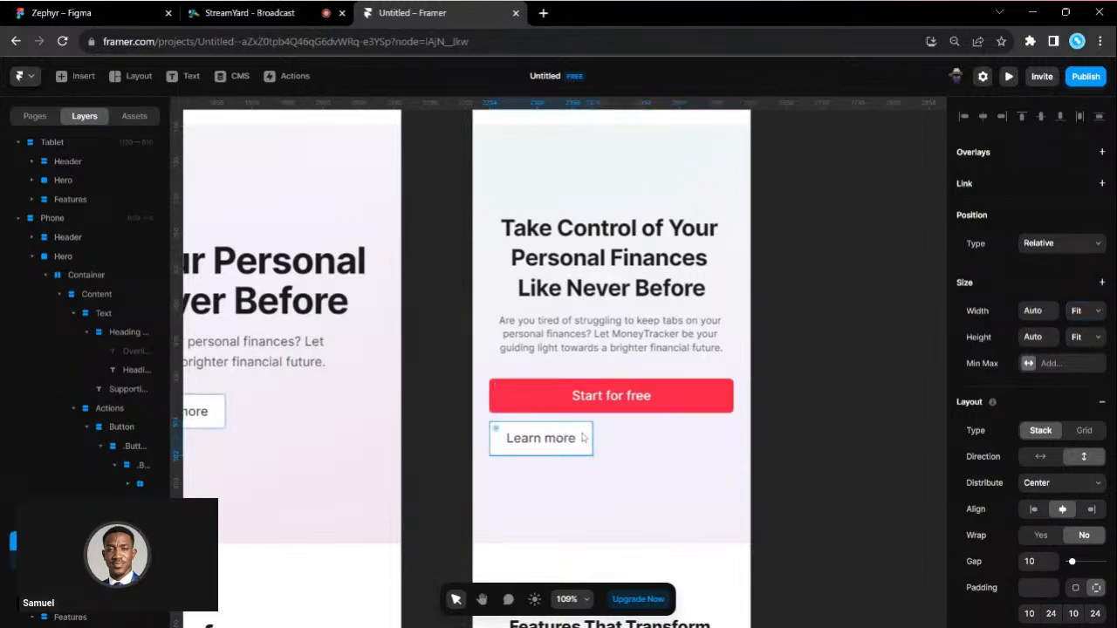
left_click(1072, 312)
left_click(1089, 349)
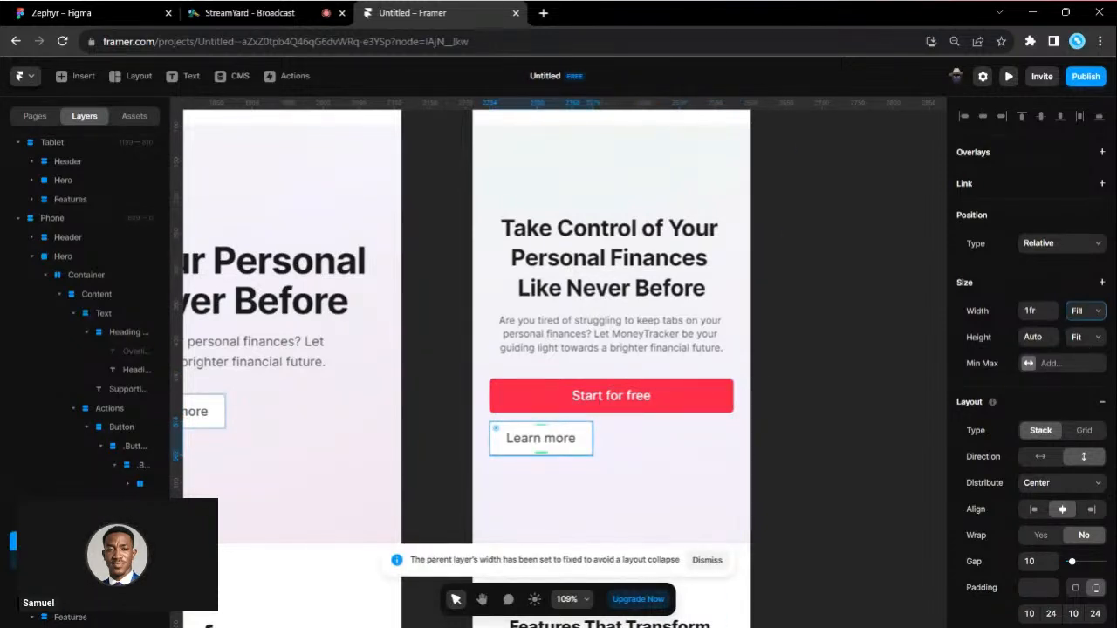
left_click(118, 521)
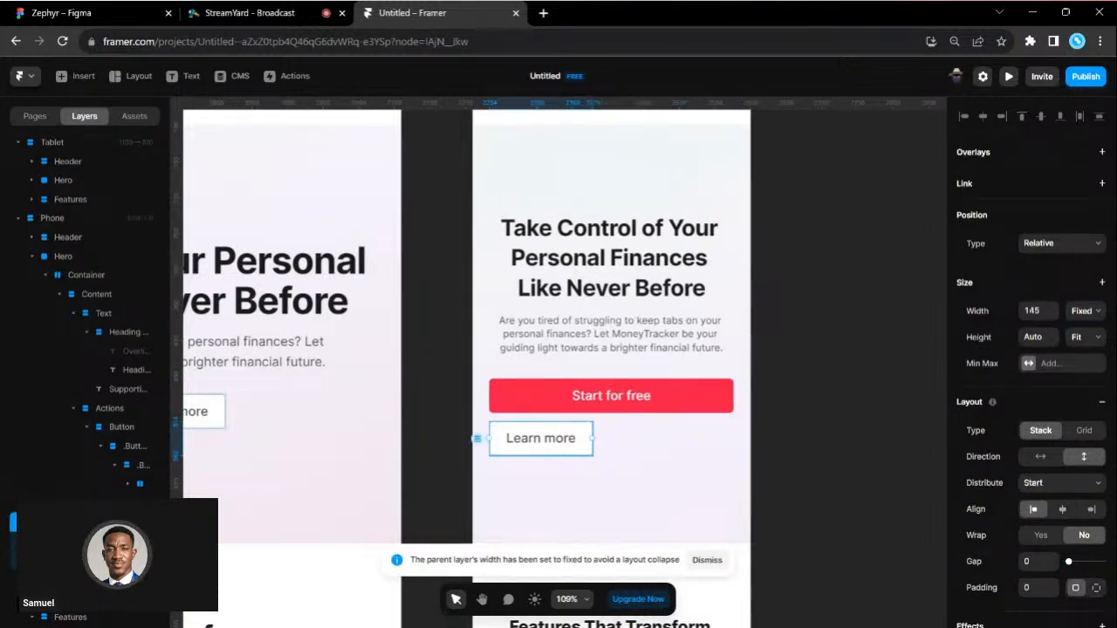
right_click(119, 522)
left_click(175, 586)
right_click(111, 504)
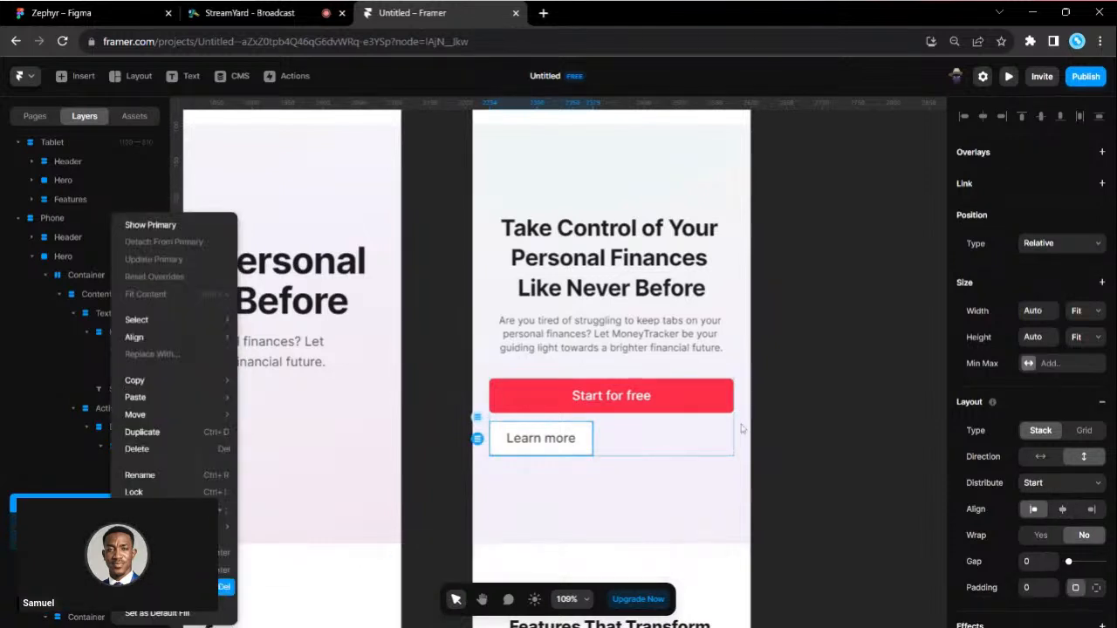
left_click(175, 586)
left_click(762, 388)
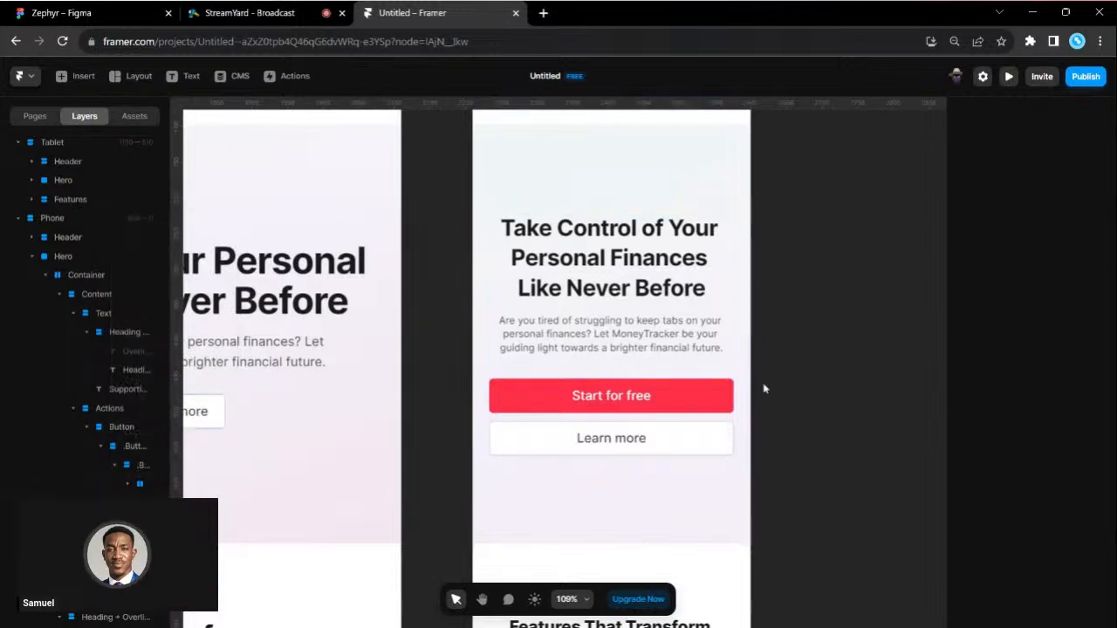
Step: Set the Phone Hero's Start for free label to a 23-pixel line height and 16-pixel font size
scroll(763, 388, "down", 1)
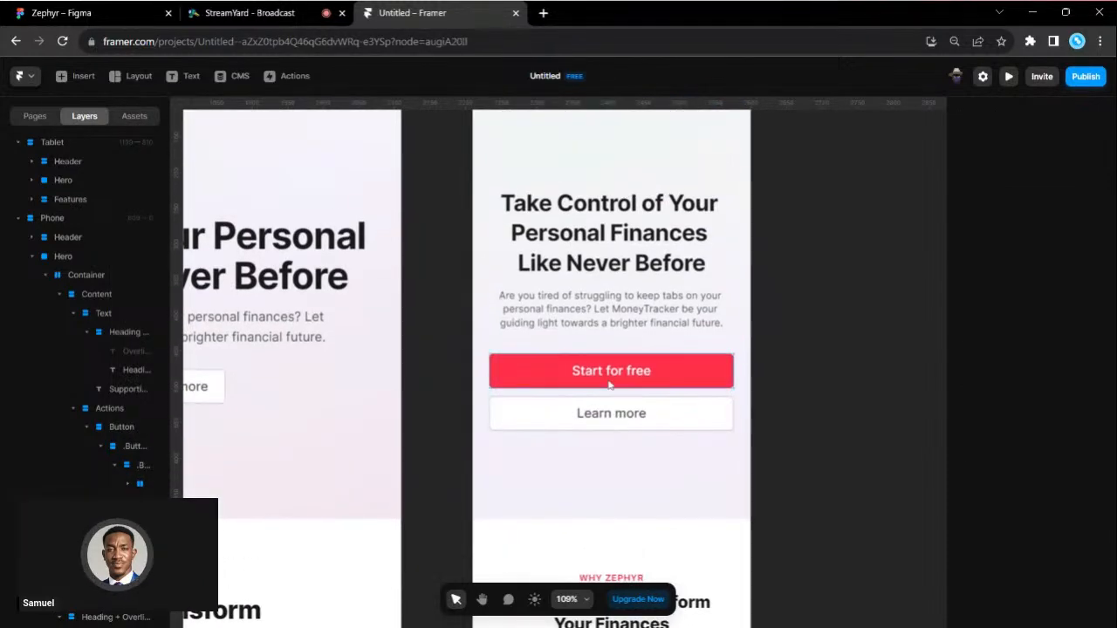
left_click(624, 371)
scroll(1035, 499, "down", 3)
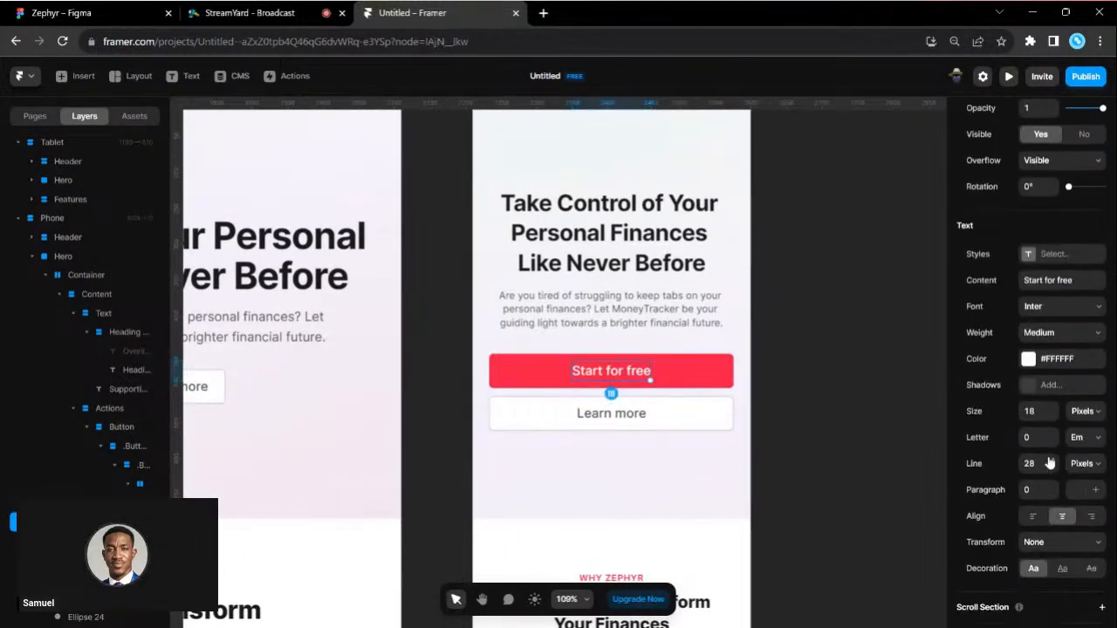
left_click(1054, 472)
left_click(1054, 471)
left_click(1054, 472)
left_click(1053, 472)
left_click(1054, 472)
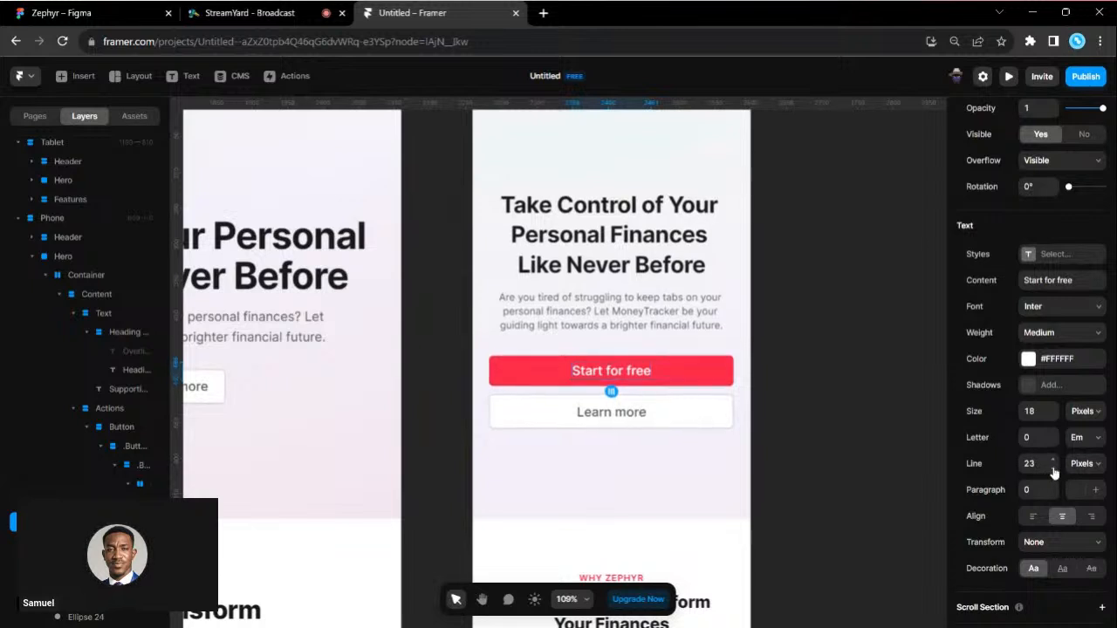
left_click(1035, 411)
type("1")
key("Return")
Step: Set the Phone Hero's Learn more label to a 16-pixel font size and 24-pixel line height
left_click(596, 418)
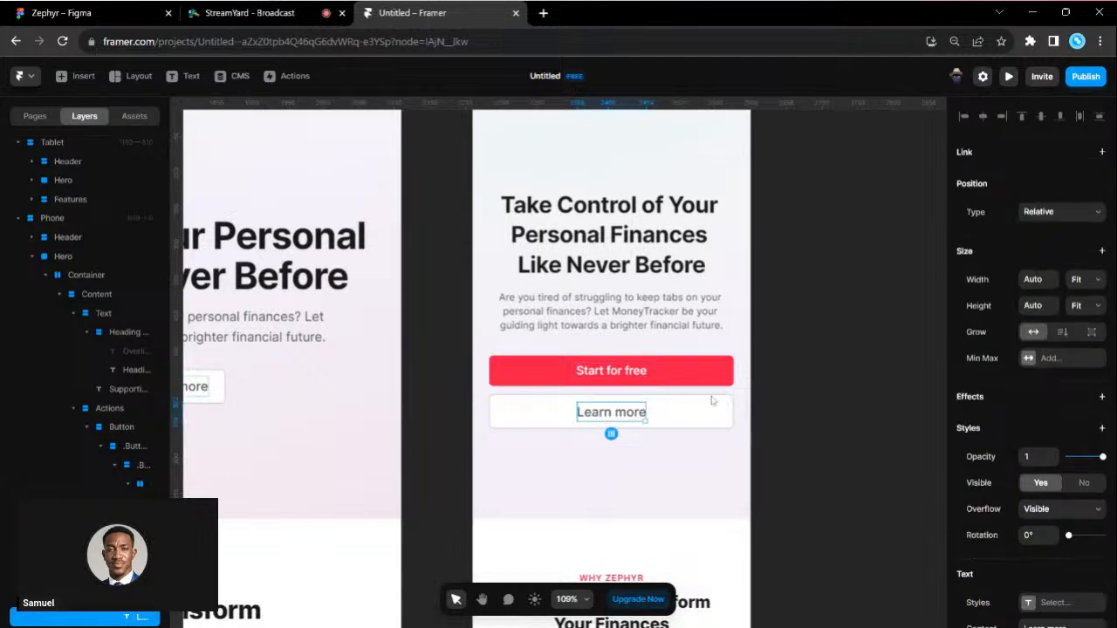
scroll(1060, 465, "down", 3)
left_click(1030, 504)
type("1")
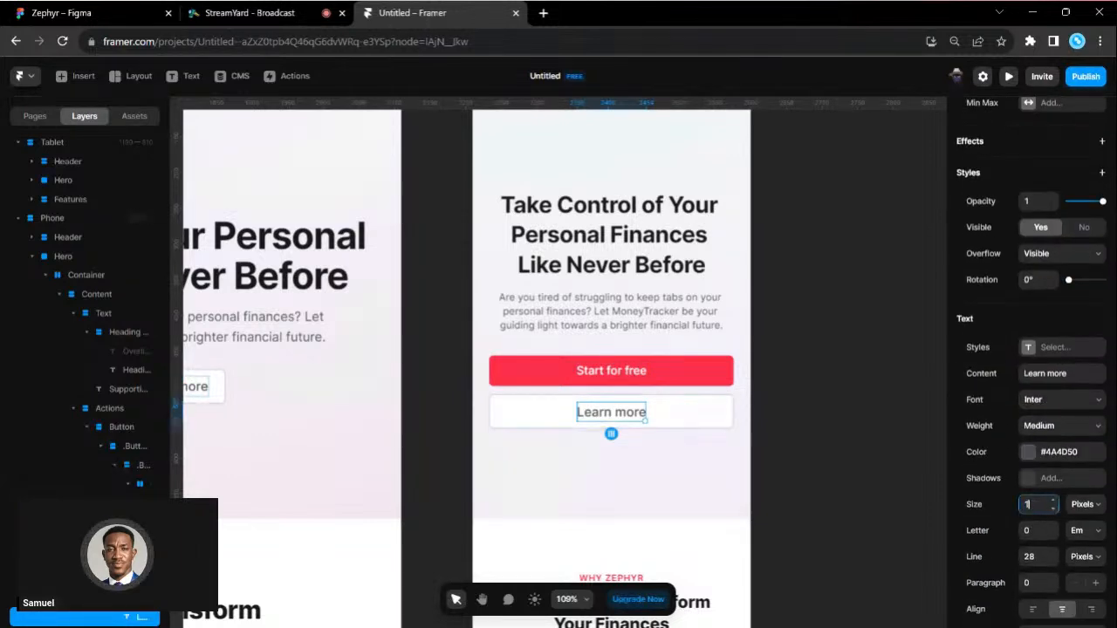
type("6")
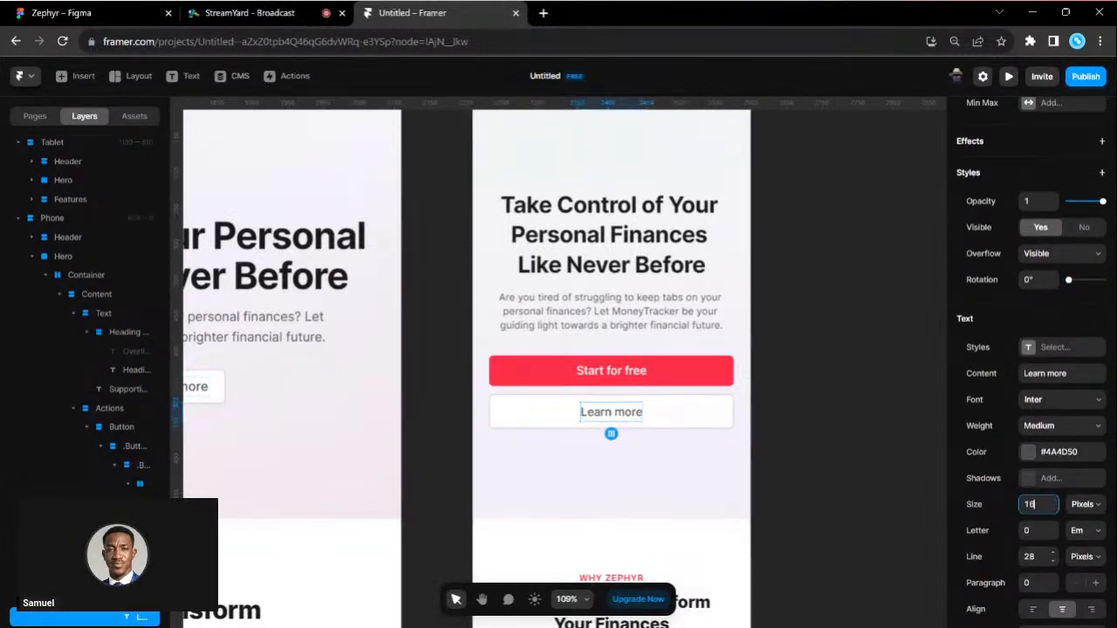
left_click(1052, 561)
left_click(1052, 561)
left_click(1053, 561)
left_click(1052, 561)
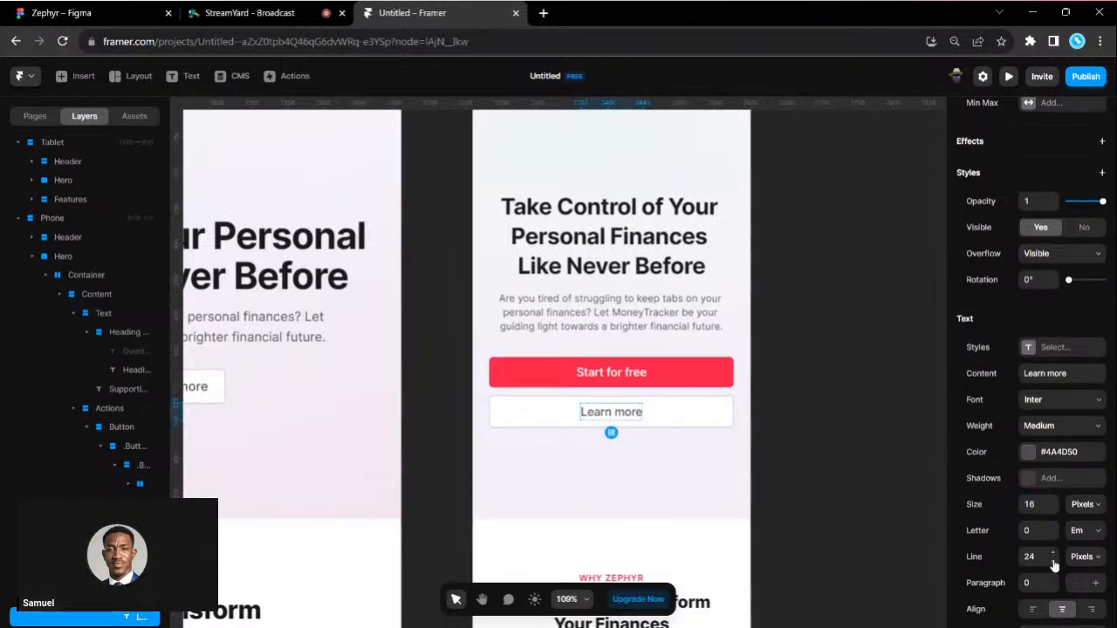
Step: Set the line height of both the Start for free and Learn more labels in the Phone Hero to 20 pixels
left_click(625, 378)
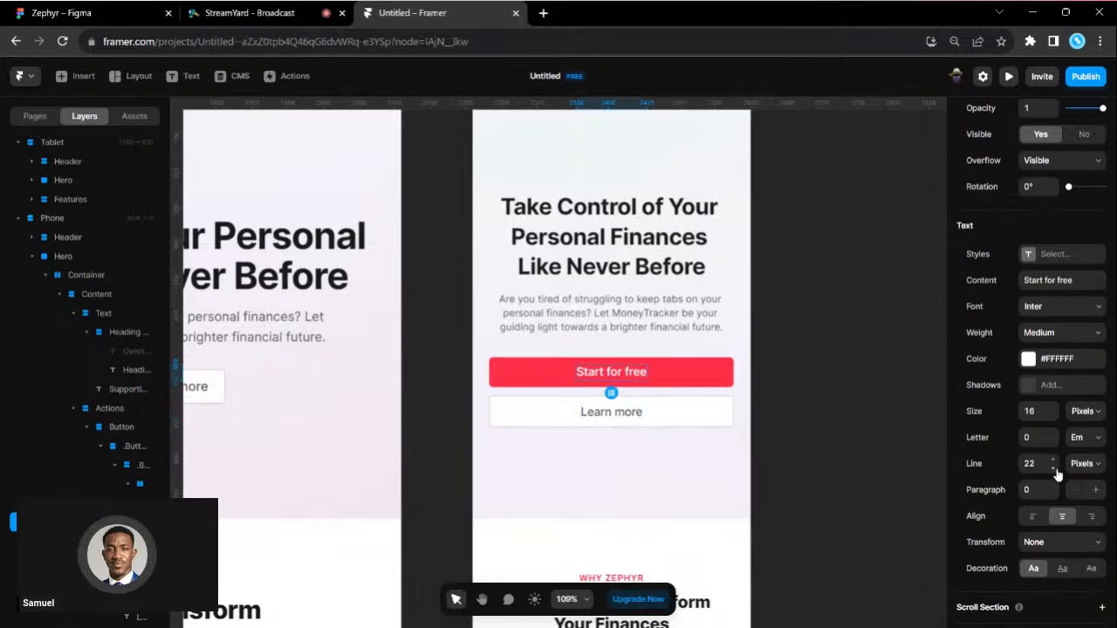
left_click(1034, 463)
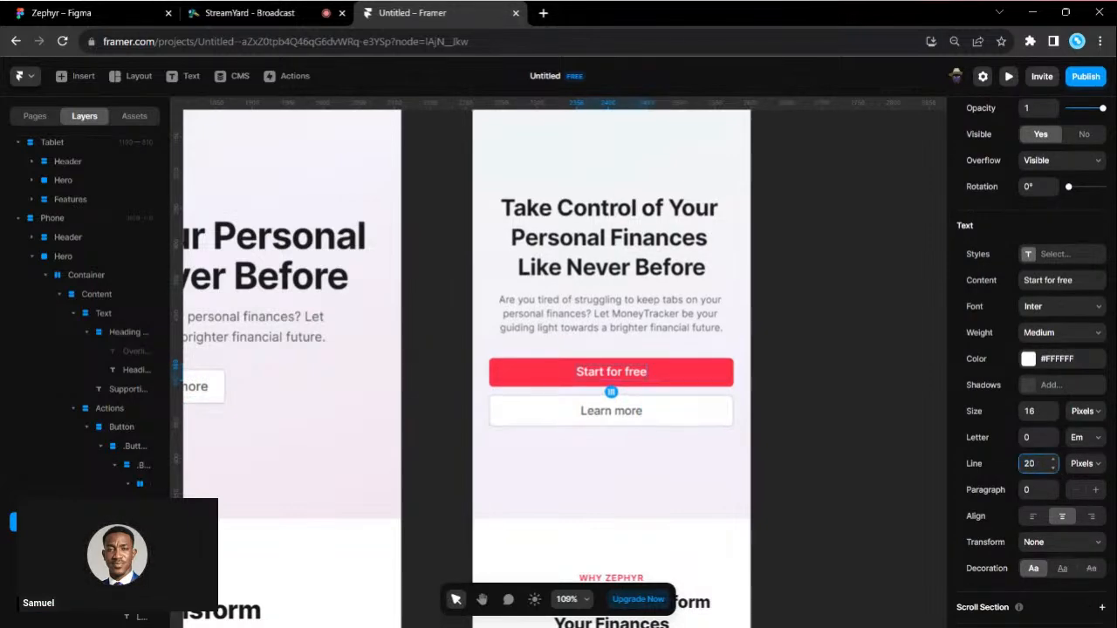
left_click(617, 417)
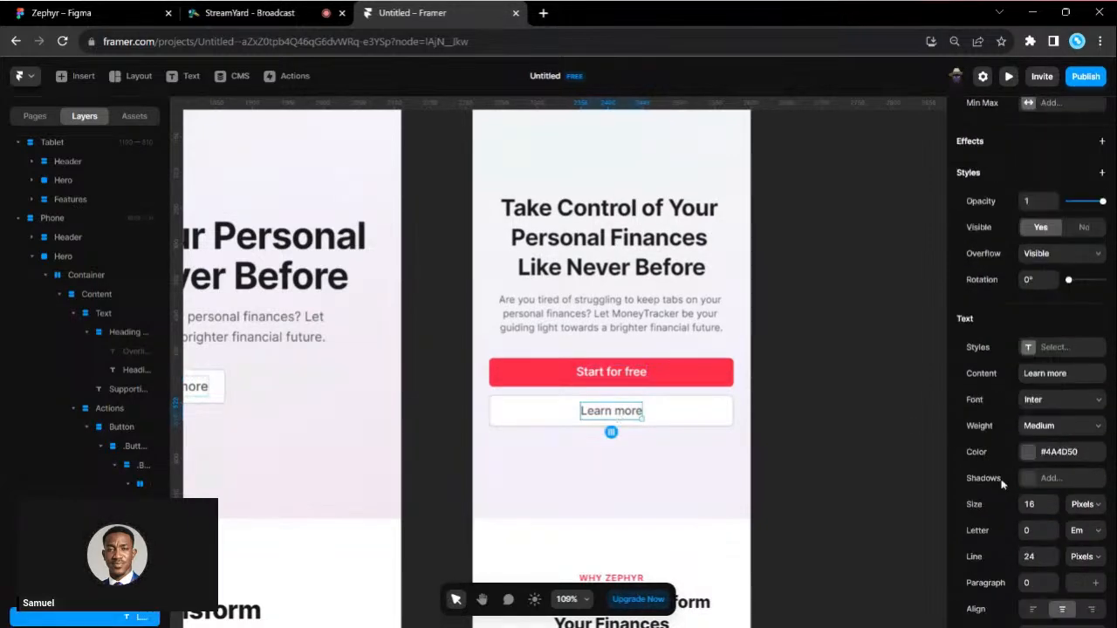
left_click(1033, 556)
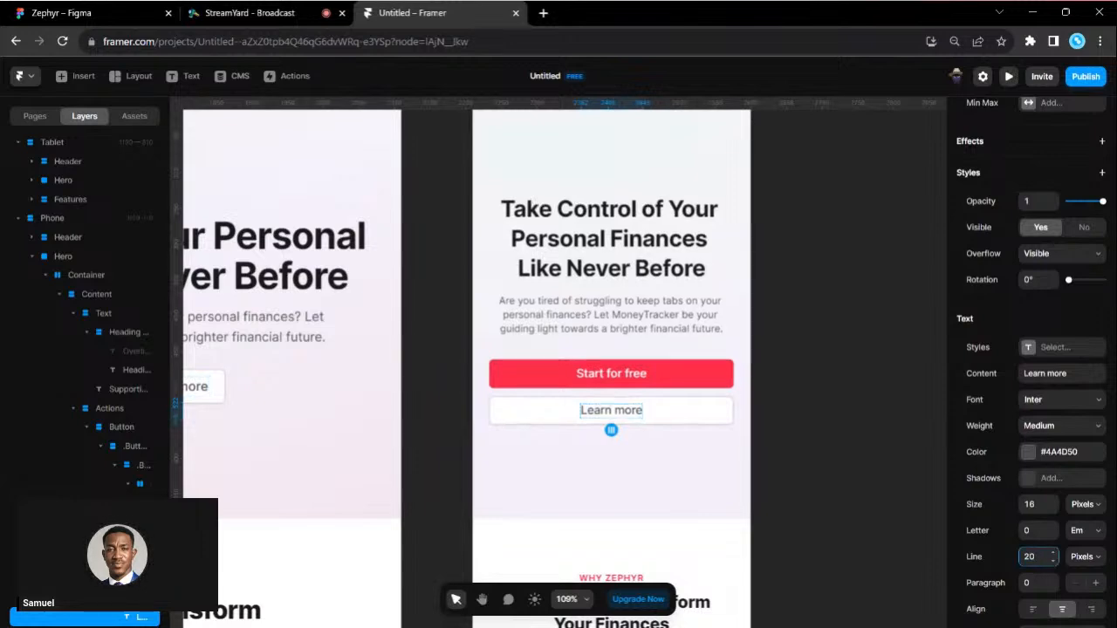
left_click(779, 413)
Step: Set the right and left padding of the Tablet Features section to 40
scroll(779, 413, "down", 3)
scroll(779, 413, "left", 3)
scroll(779, 413, "down", 2)
scroll(779, 412, "left", 1)
scroll(822, 437, "right", 2)
scroll(823, 436, "up", 2)
scroll(822, 436, "down", 3)
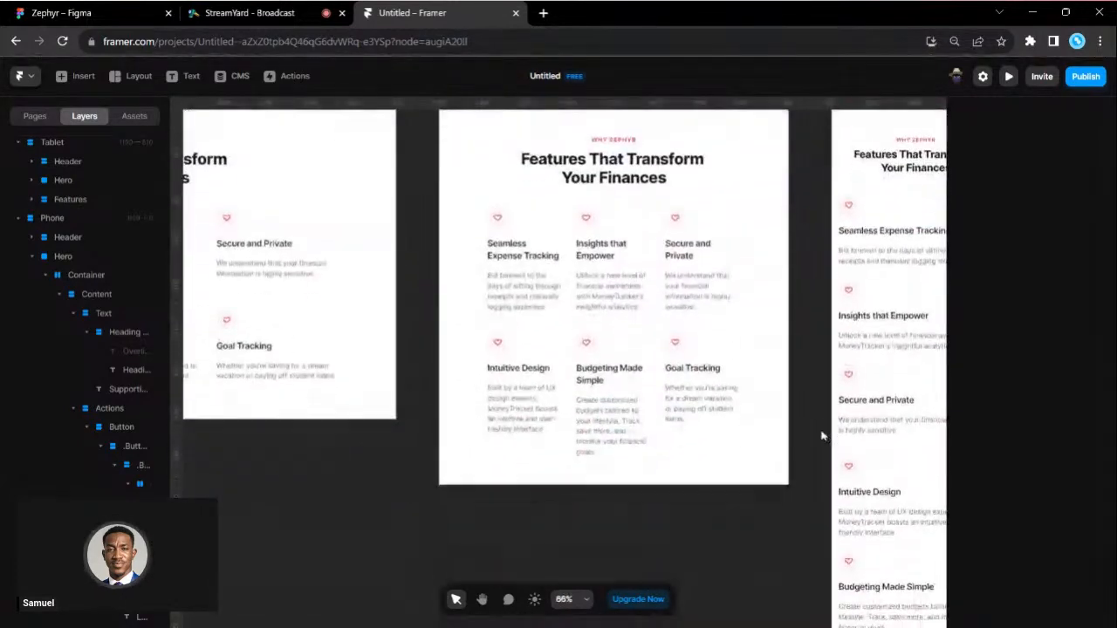
left_click(456, 326)
scroll(471, 331, "up", 1)
scroll(1089, 564, "down", 3)
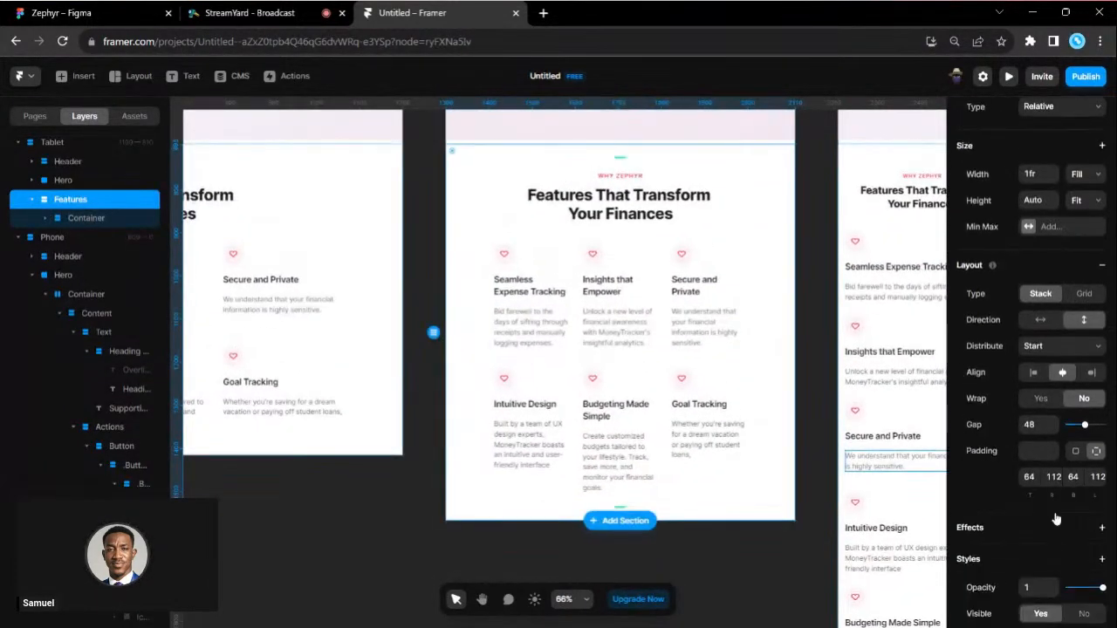
left_click(1053, 476)
type("40")
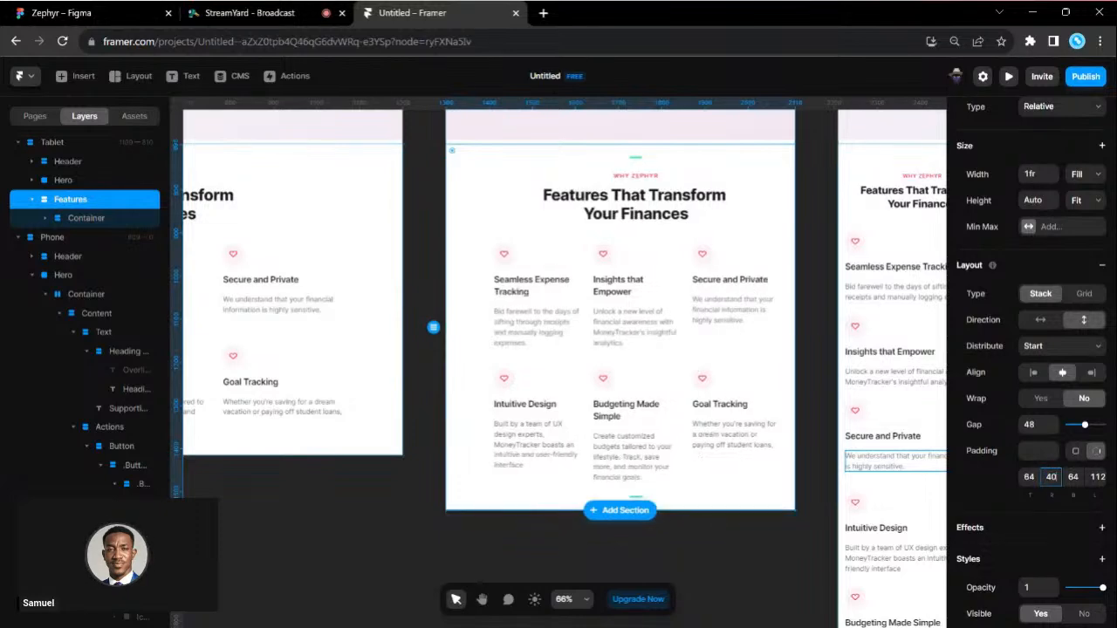
left_click(1096, 477)
Step: Select both feature rows in the Tablet Features section and compare its layout with the Desktop and Phone versions
scroll(648, 344, "up", 1)
scroll(647, 341, "up", 1)
scroll(646, 341, "up", 1)
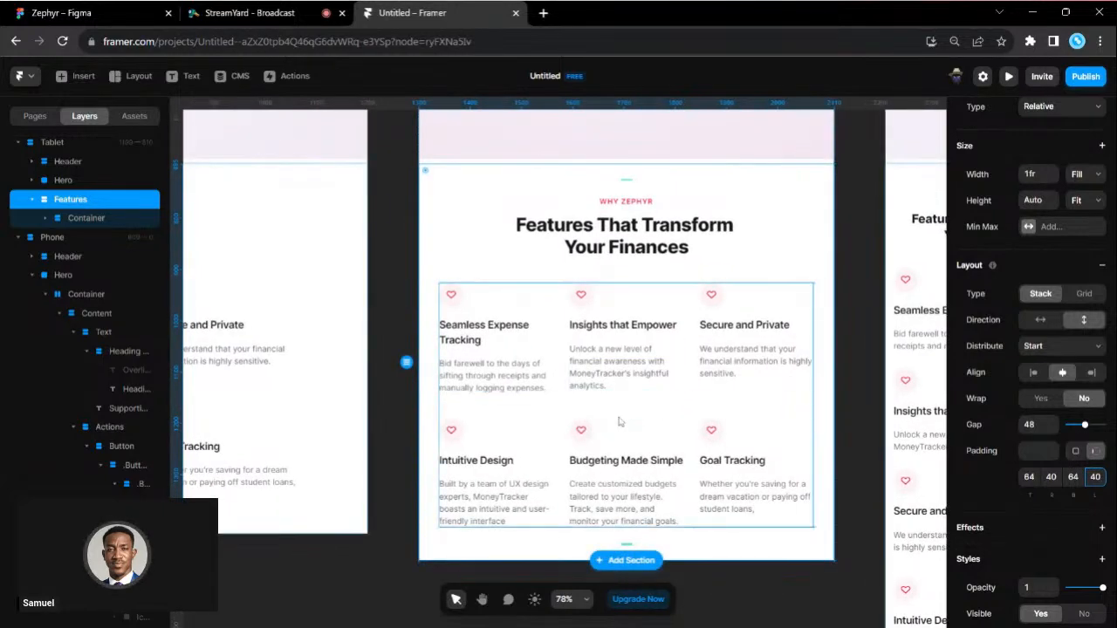
scroll(618, 422, "down", 1)
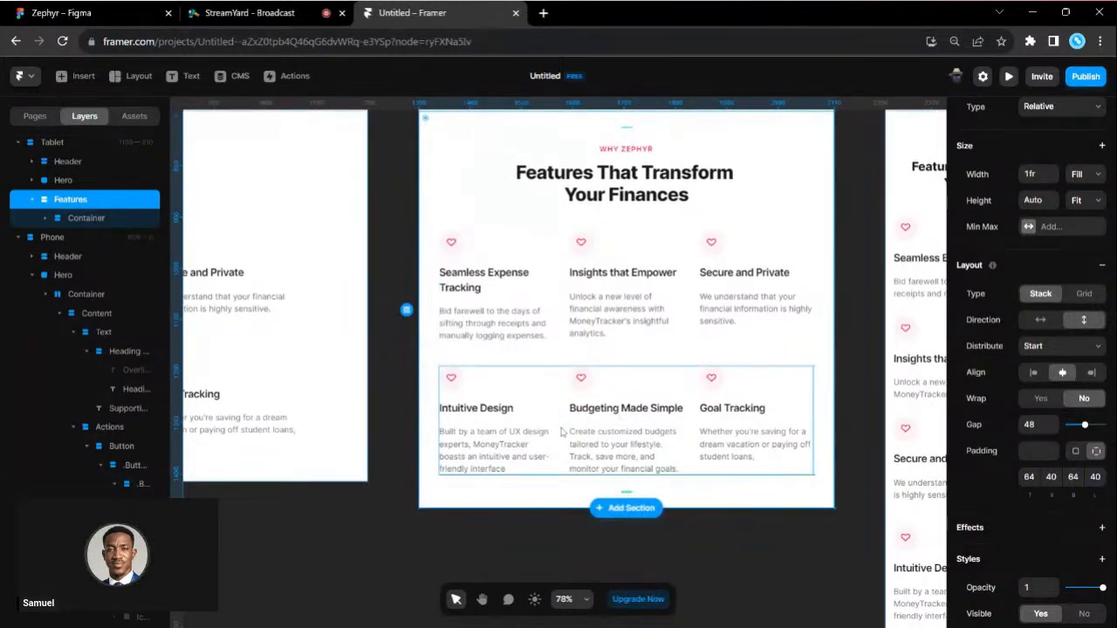
left_click(561, 431)
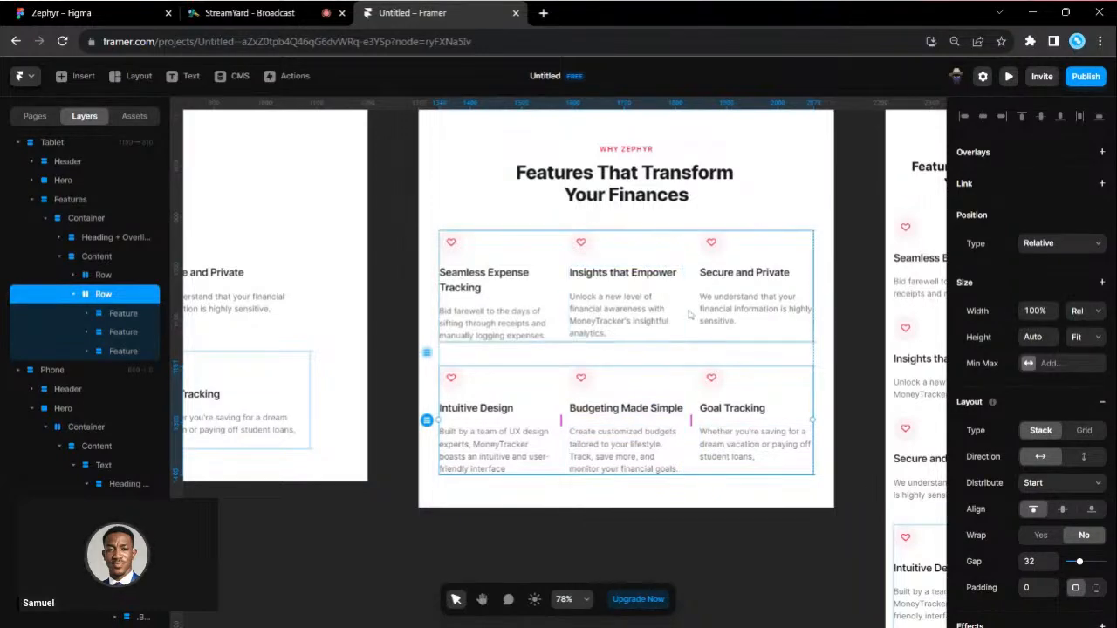
left_click(614, 250, "shift")
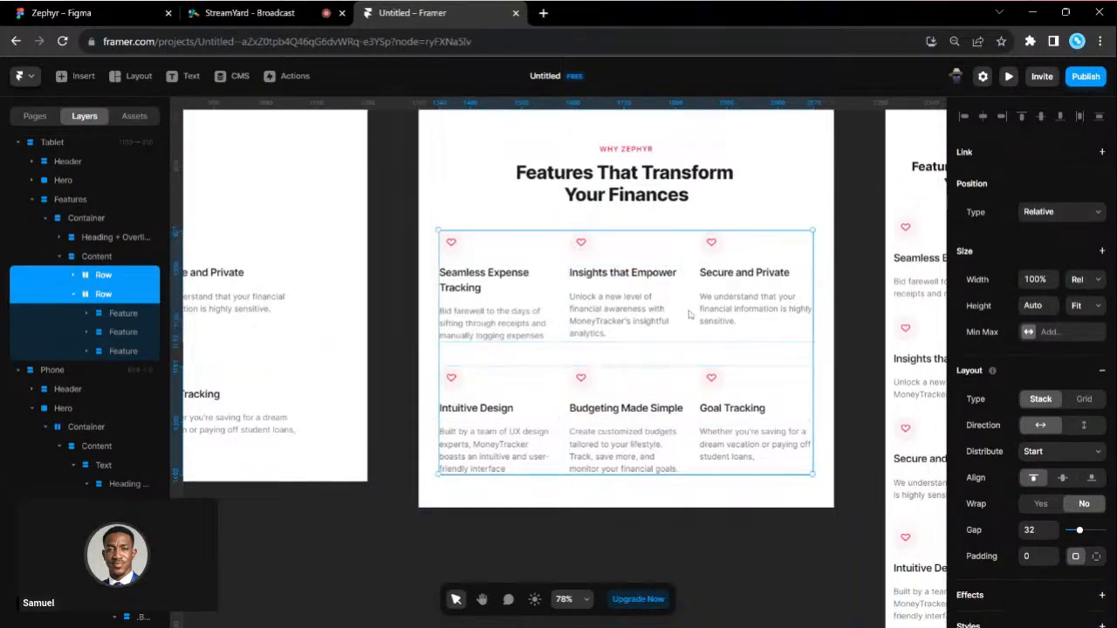
scroll(615, 279, "up", 1)
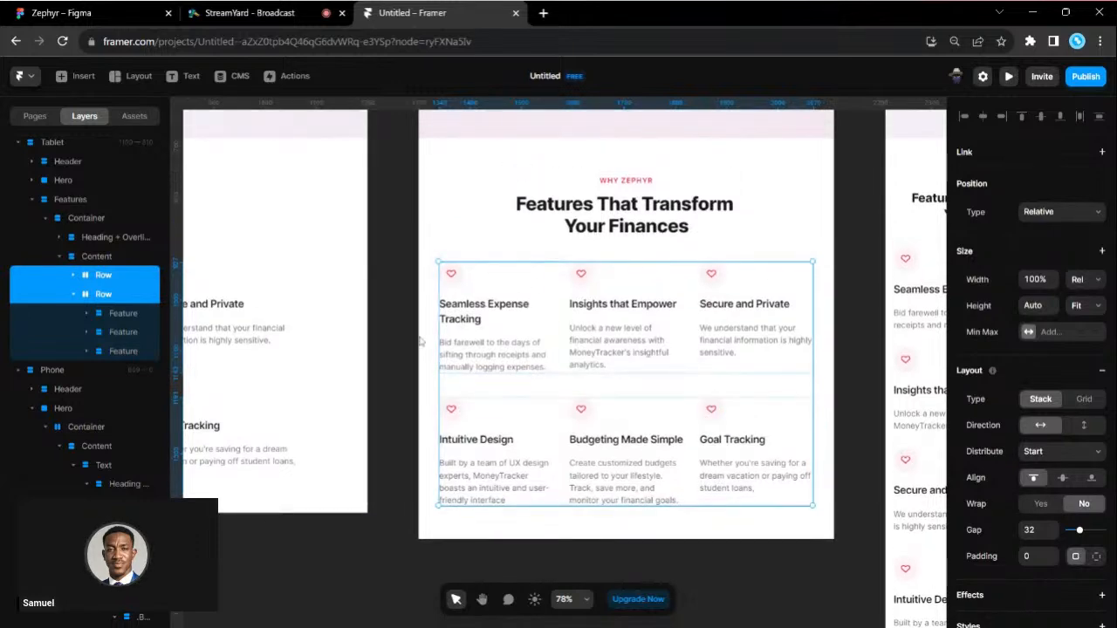
scroll(436, 367, "up", 5)
scroll(436, 366, "down", 3)
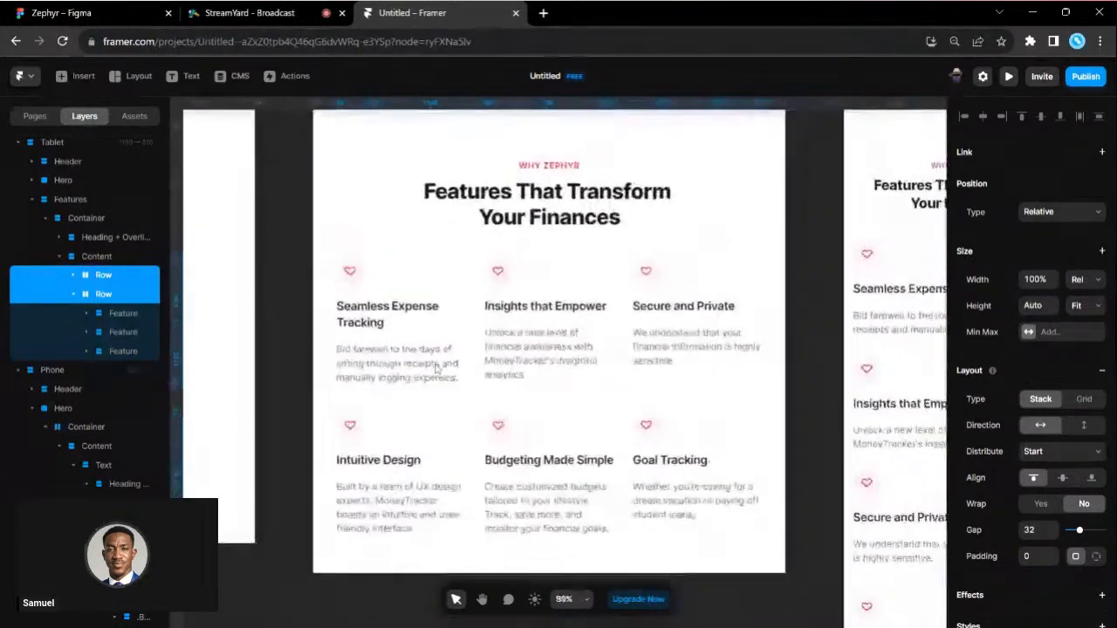
scroll(538, 361, "left", 2)
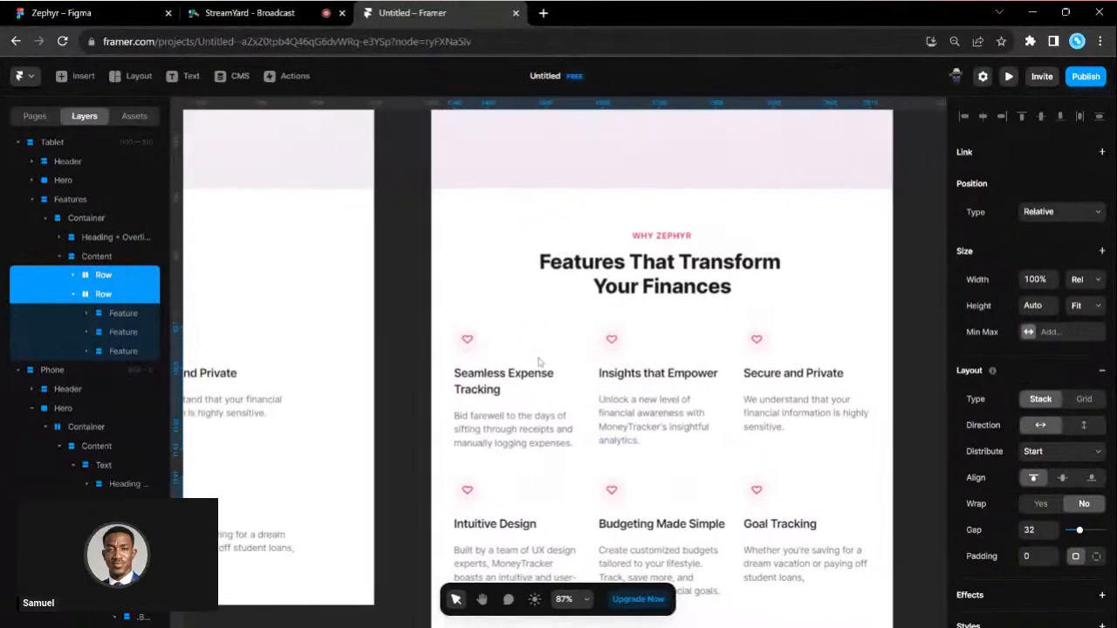
scroll(539, 361, "down", 4)
scroll(462, 369, "right", 5)
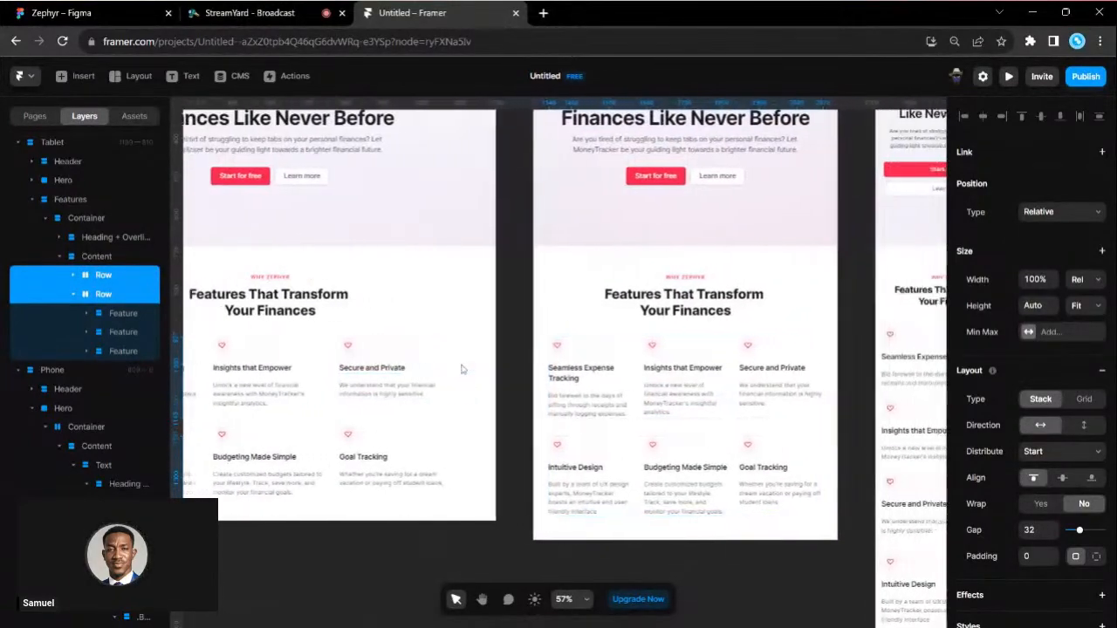
scroll(860, 404, "up", 5)
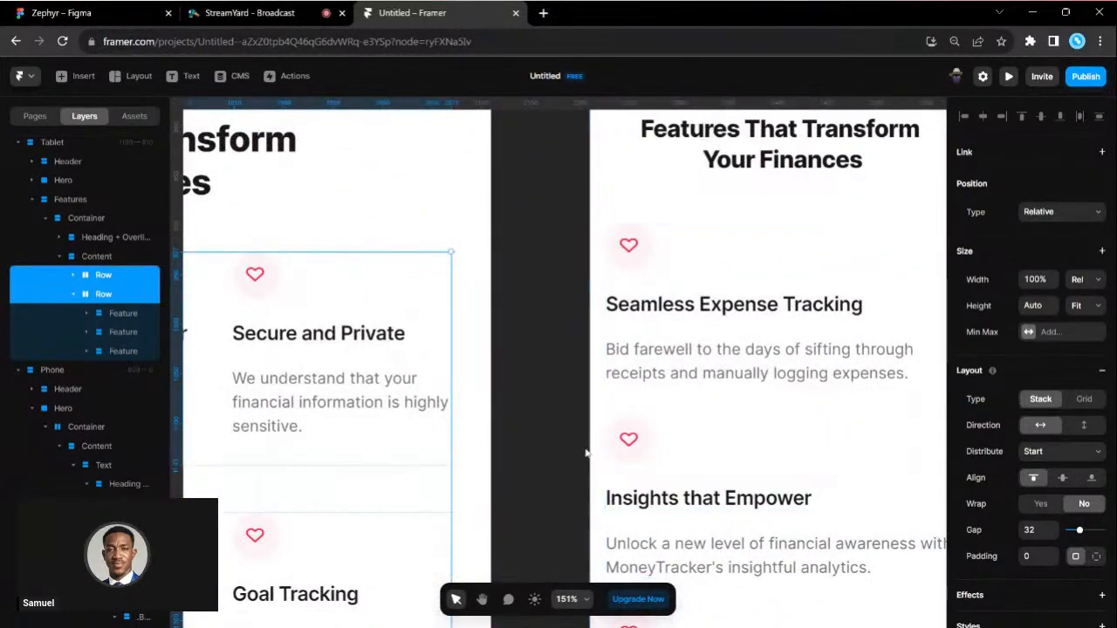
scroll(551, 479, "down", 5)
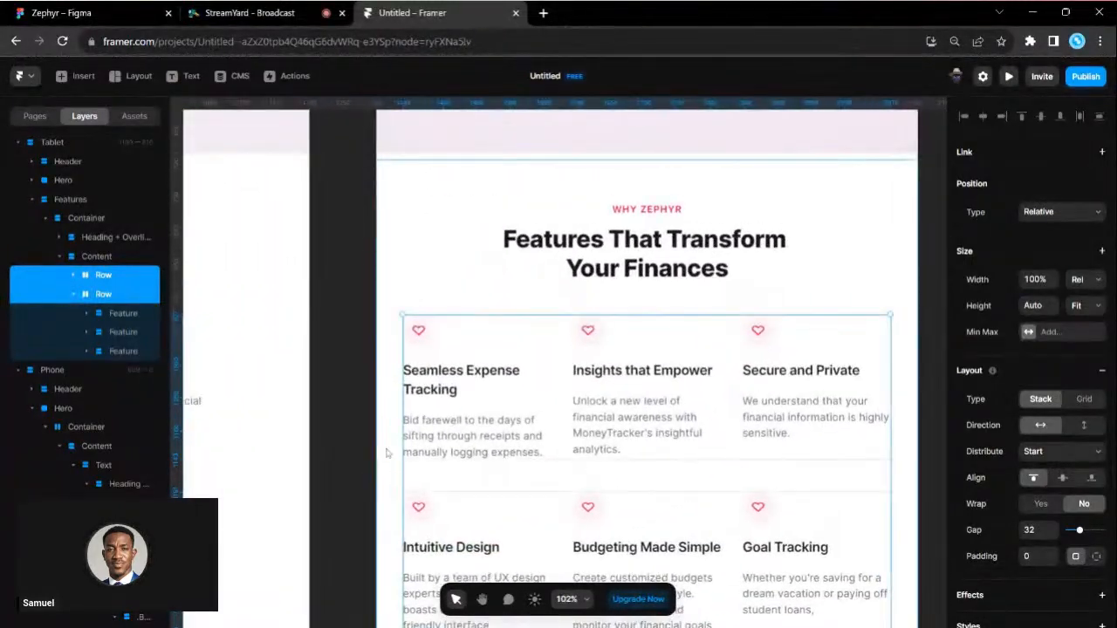
Step: Examine the spacing and column wrapping of the Desktop and Tablet Features sections, including the area up to the Hero
scroll(357, 471, "up", 3)
scroll(390, 488, "down", 3)
scroll(390, 487, "left", 6)
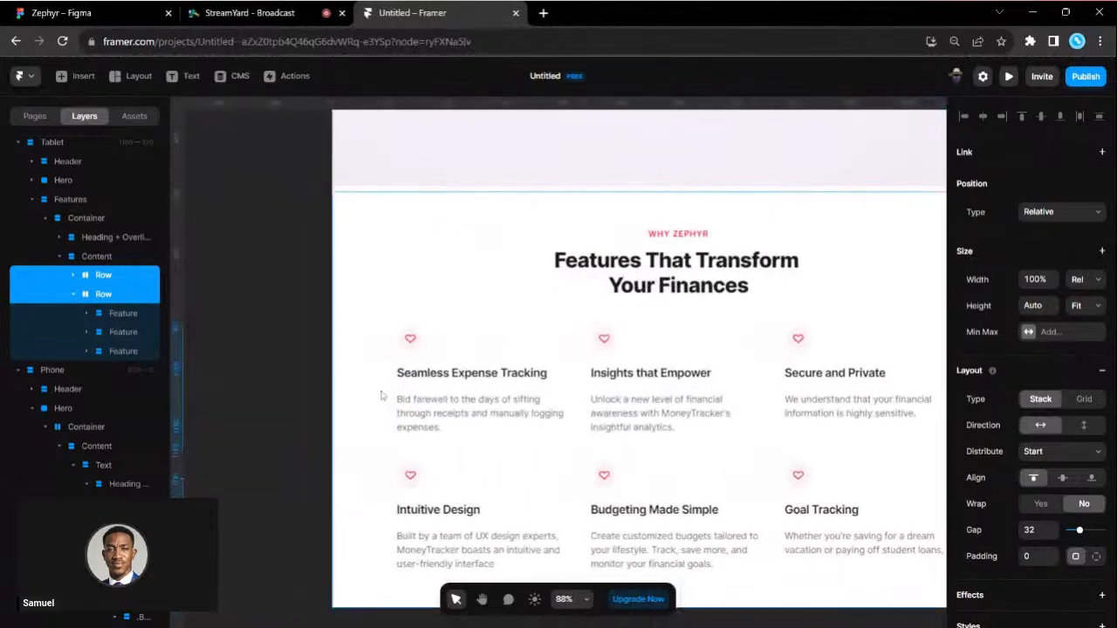
scroll(381, 395, "up", 3)
scroll(348, 240, "down", 3)
scroll(340, 291, "right", 5)
scroll(340, 291, "left", 5)
scroll(416, 402, "up", 3)
scroll(416, 403, "up", 2)
scroll(416, 402, "down", 2)
scroll(425, 443, "down", 3)
scroll(388, 384, "down", 1)
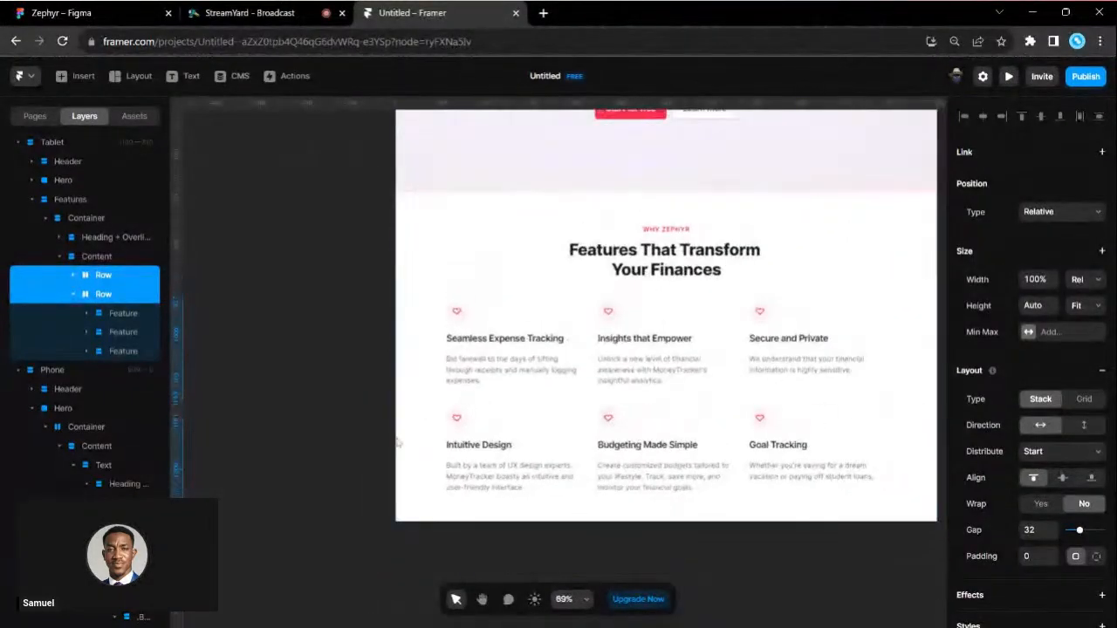
scroll(397, 339, "down", 3)
scroll(399, 336, "right", 4)
scroll(668, 361, "up", 2)
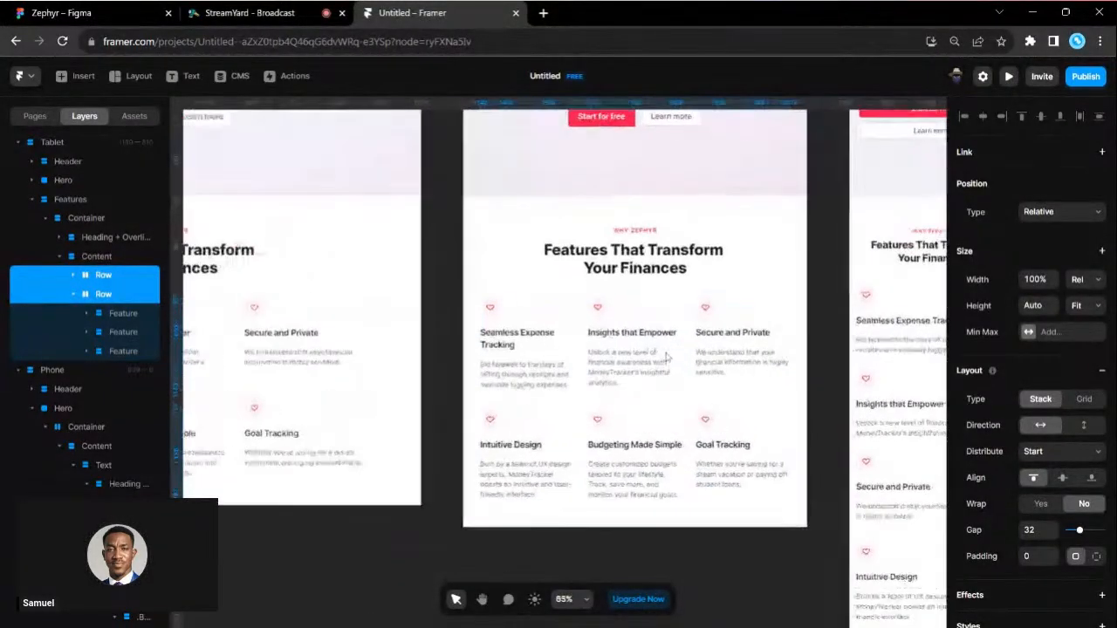
scroll(647, 362, "up", 4)
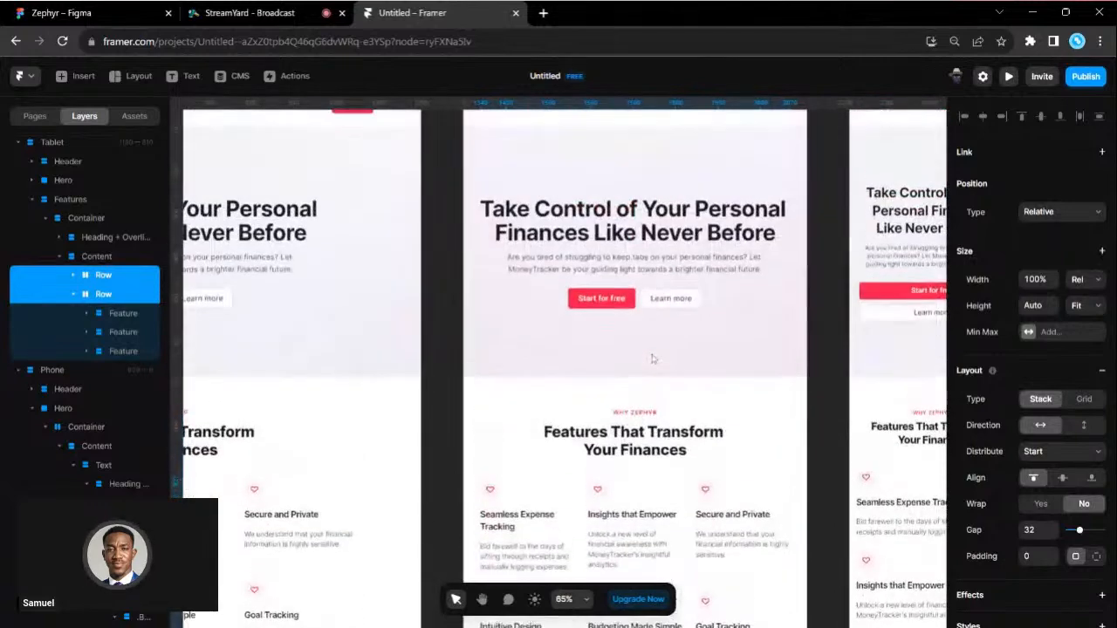
Step: Narrow the Tablet Hero's container to a width of 620 and centre it horizontally in the section
scroll(653, 358, "down", 3)
left_click(673, 297)
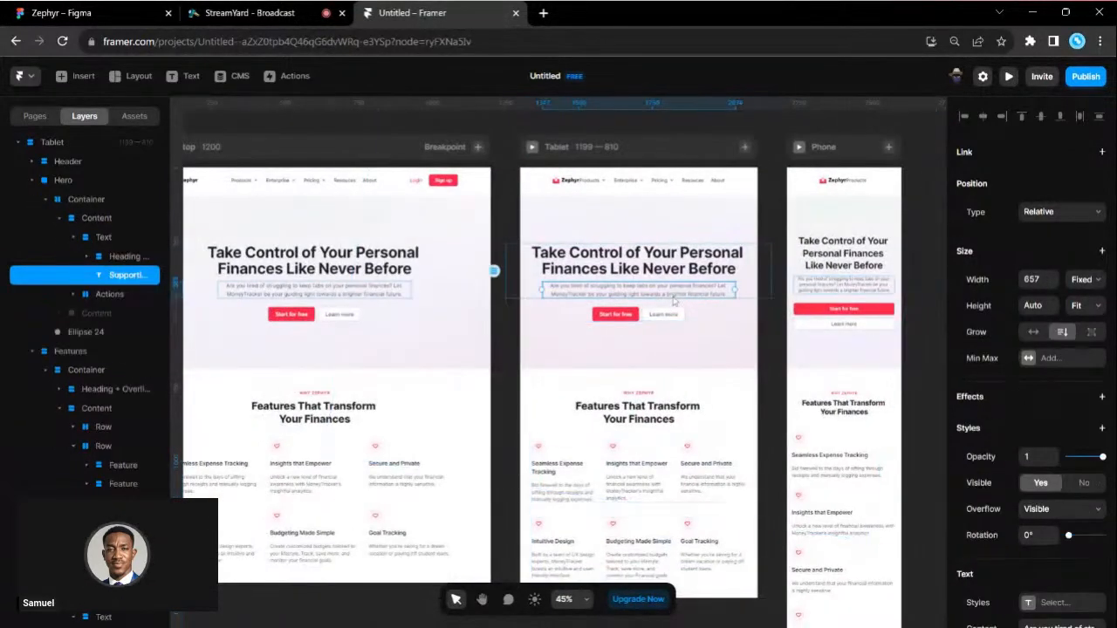
left_click(702, 305)
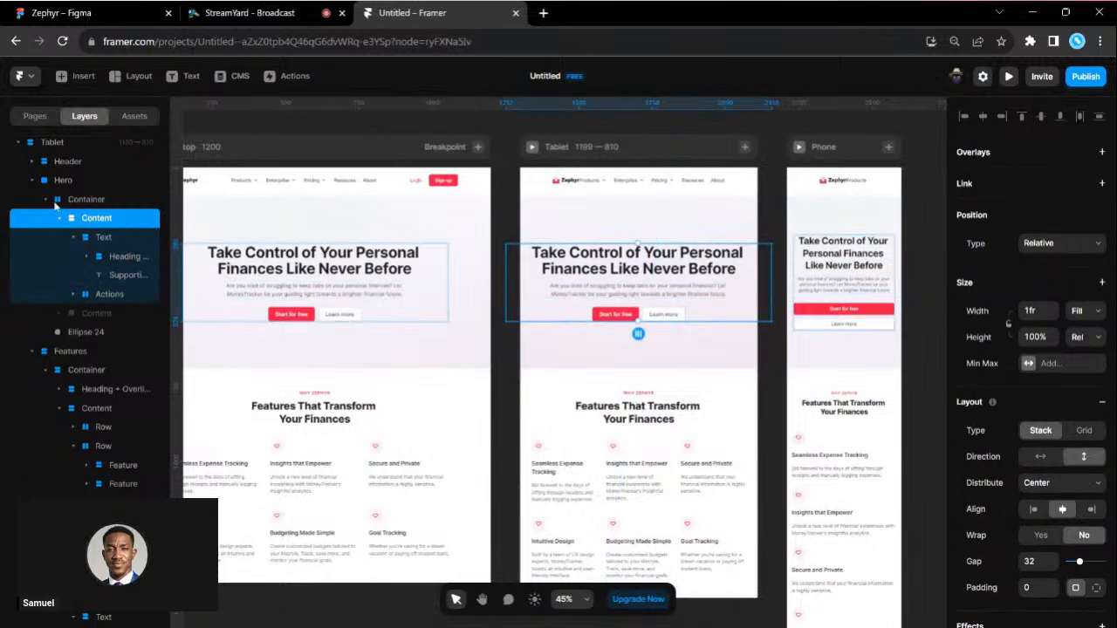
left_click(84, 199)
left_click_drag(772, 284, 688, 283)
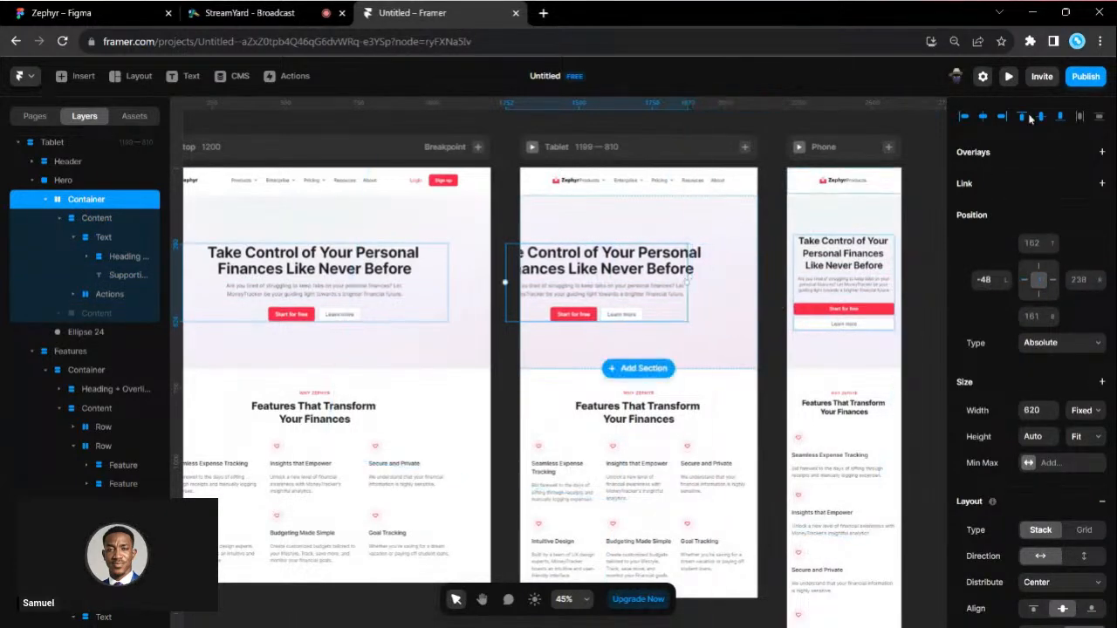
left_click(983, 119)
scroll(643, 275, "up", 2)
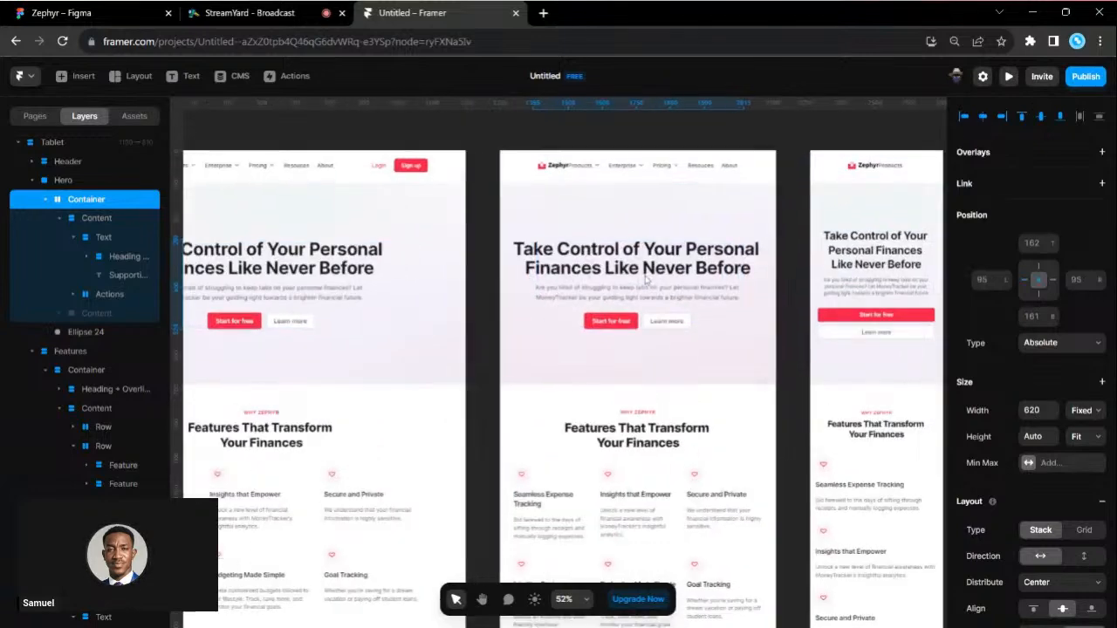
left_click(113, 256)
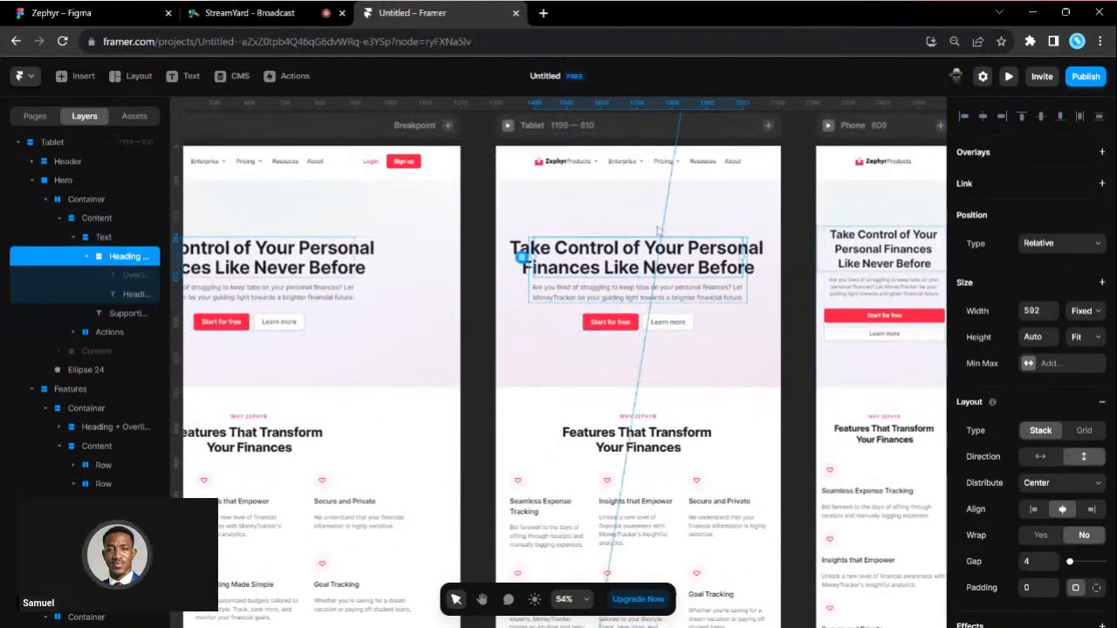
left_click_drag(798, 267, 698, 270)
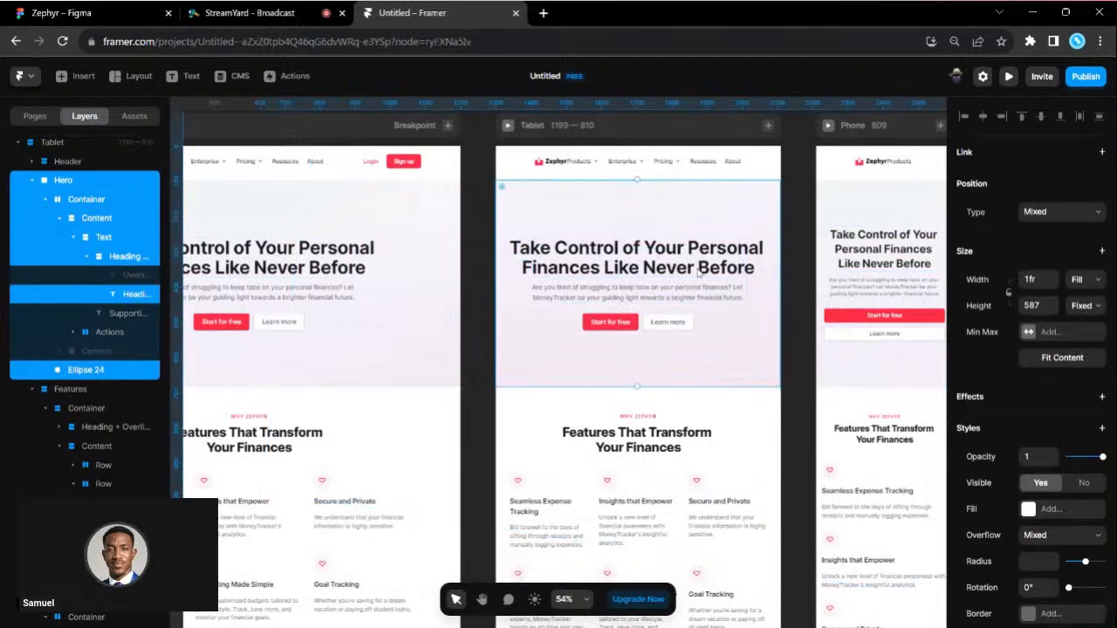
left_click(816, 266)
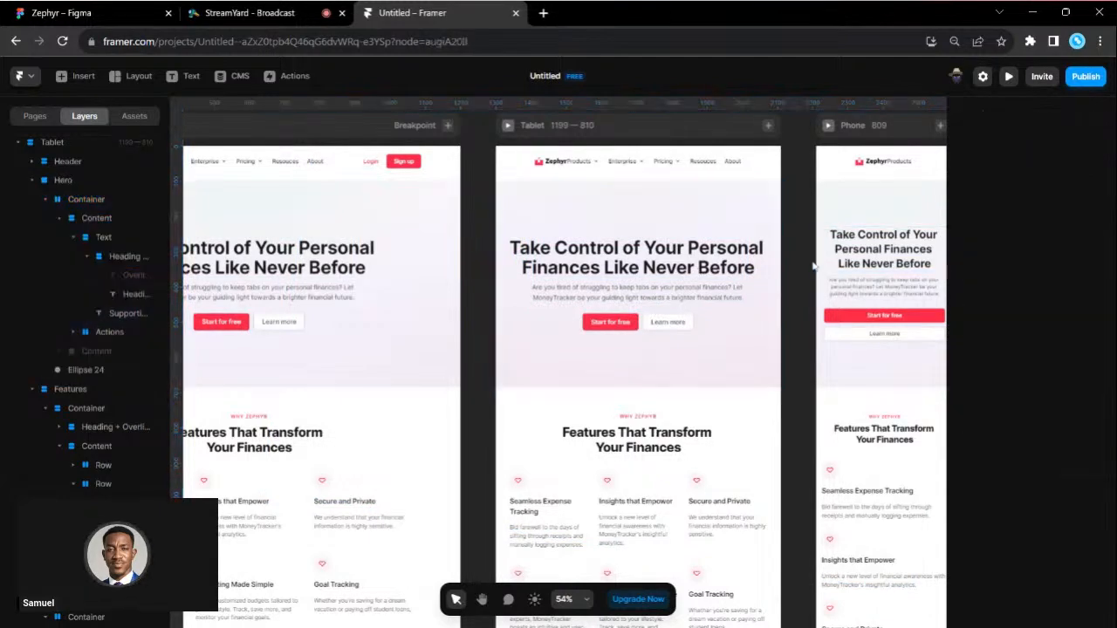
Step: Set the Tablet Hero heading's font size to 40 pixels and adjust its text box width to keep two lines
scroll(648, 273, "up", 2)
left_click(649, 273)
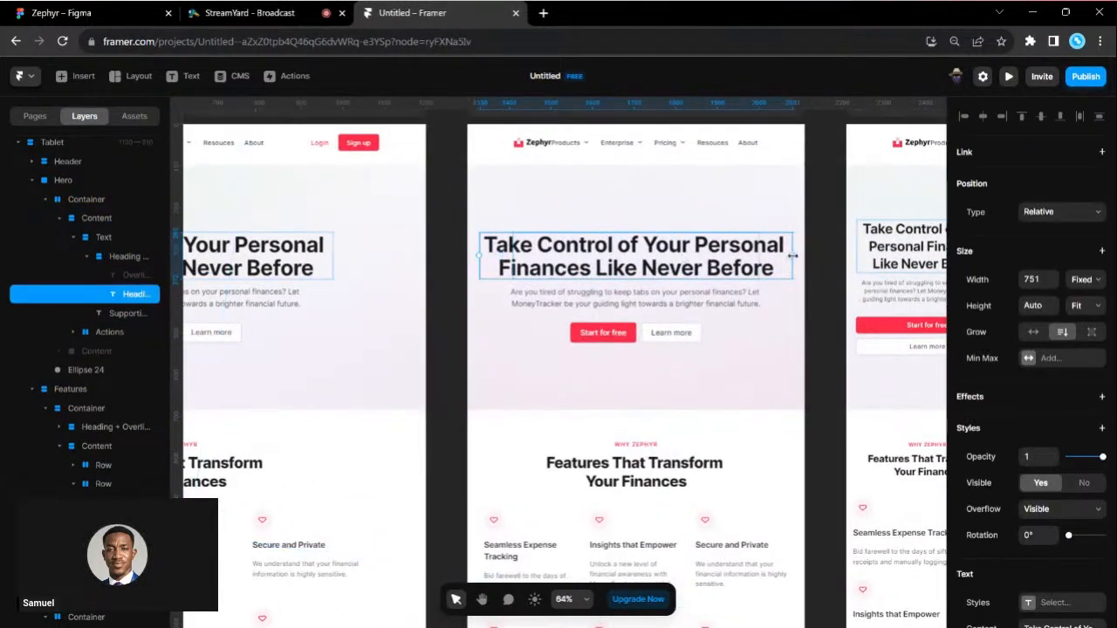
scroll(746, 256, "up", 1)
scroll(1091, 428, "down", 3)
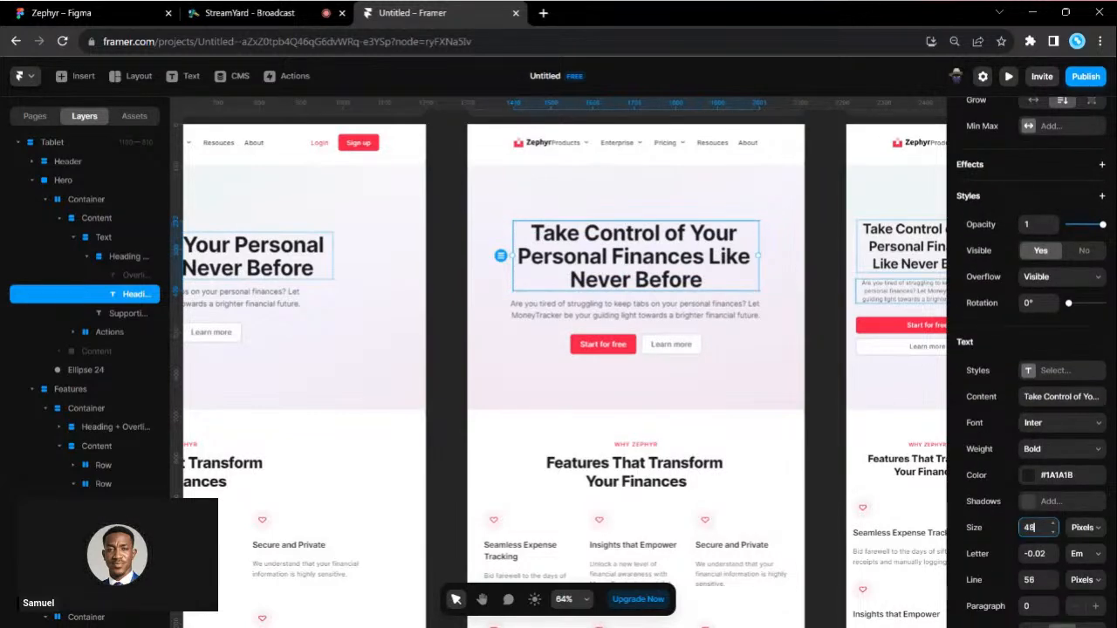
key("Return")
type("0")
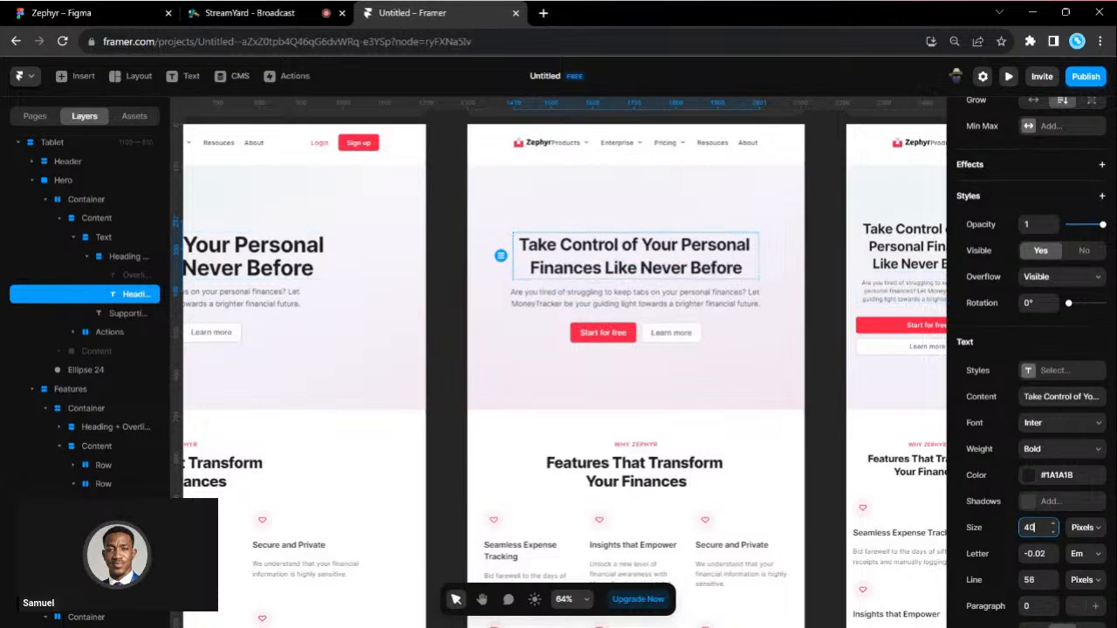
mouse_move(758, 255)
left_mouse_down()
mouse_move(680, 256)
mouse_move(772, 266)
left_mouse_up()
Step: Check the width and sizing options of the supporting text in the Tablet Hero
left_click(744, 304)
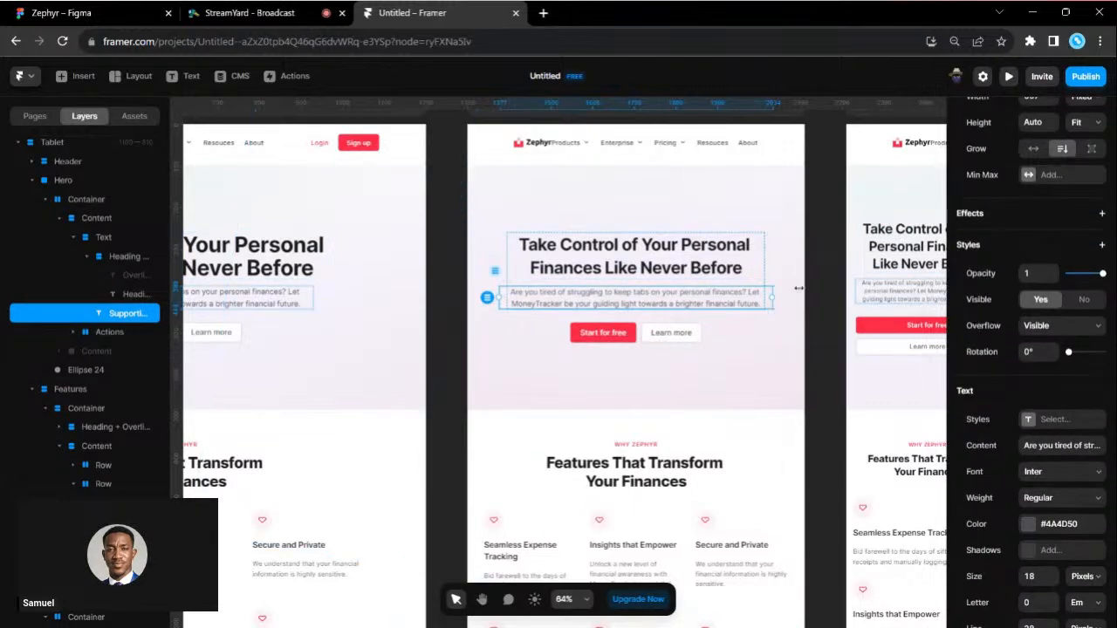
scroll(1060, 179, "up", 3)
scroll(1060, 179, "up", 1)
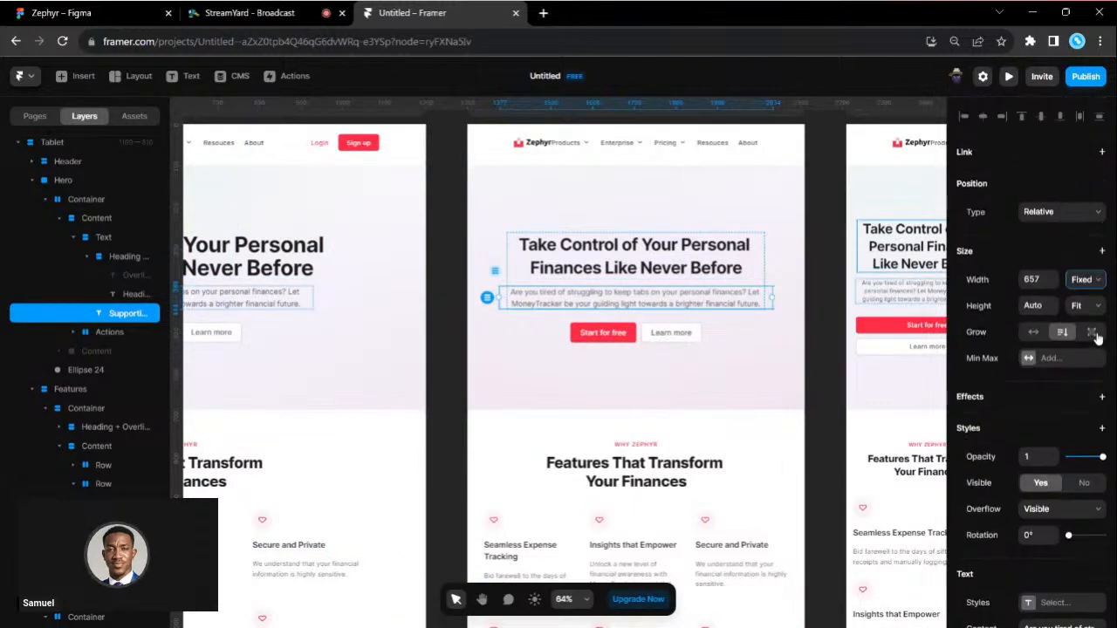
left_click(790, 327)
left_click(821, 341)
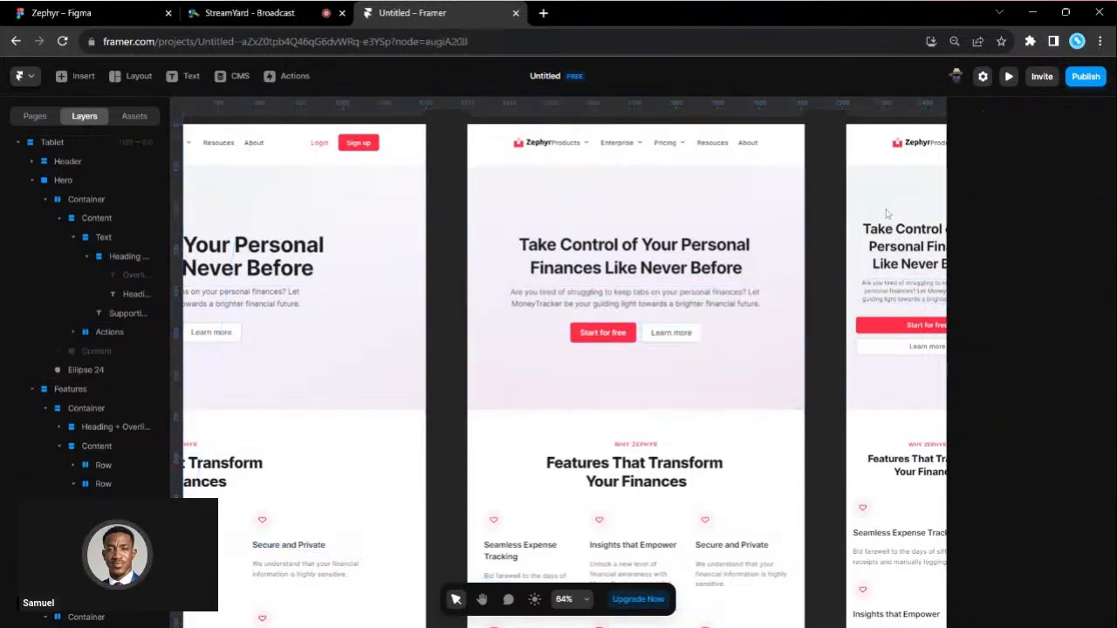
Step: Publish the site and open its custom domain settings for a free Framer subdomain
left_click(1082, 75)
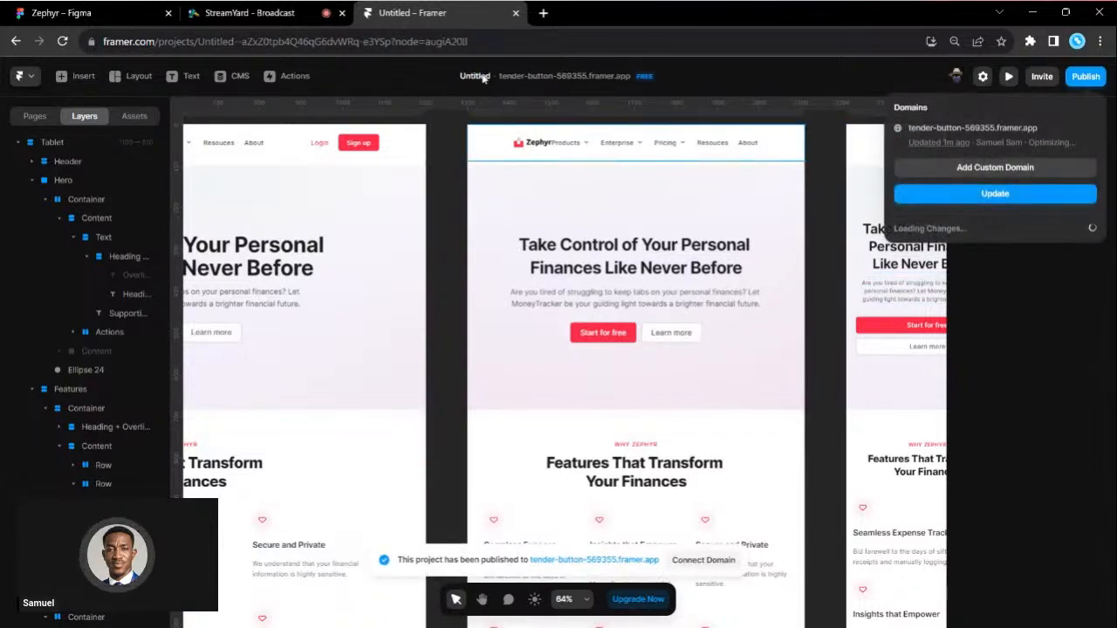
left_click(941, 168)
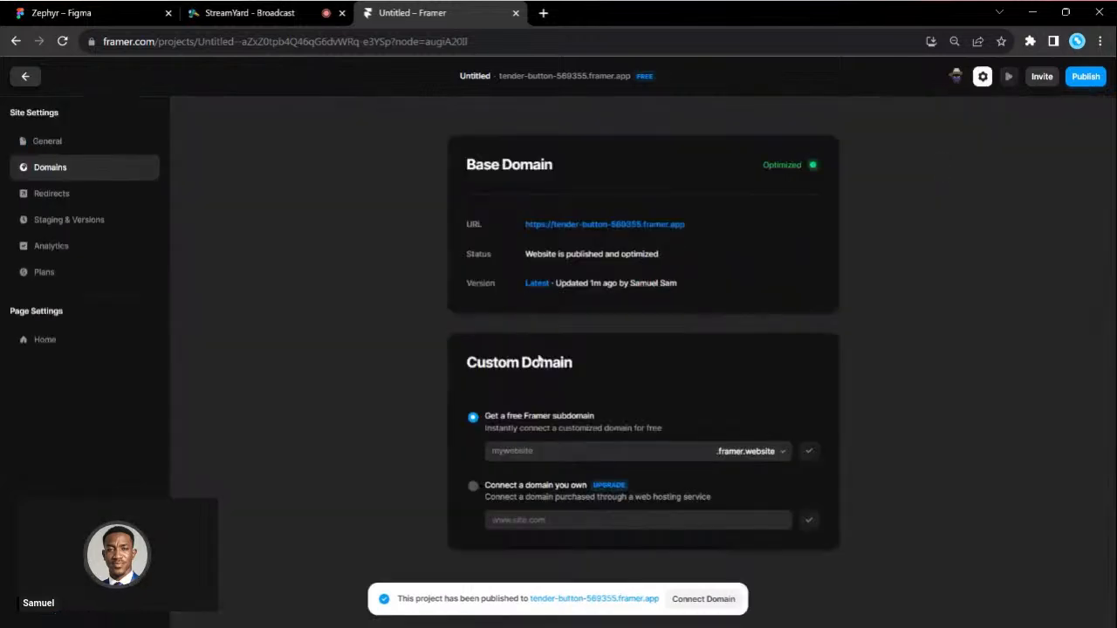
left_click(551, 451)
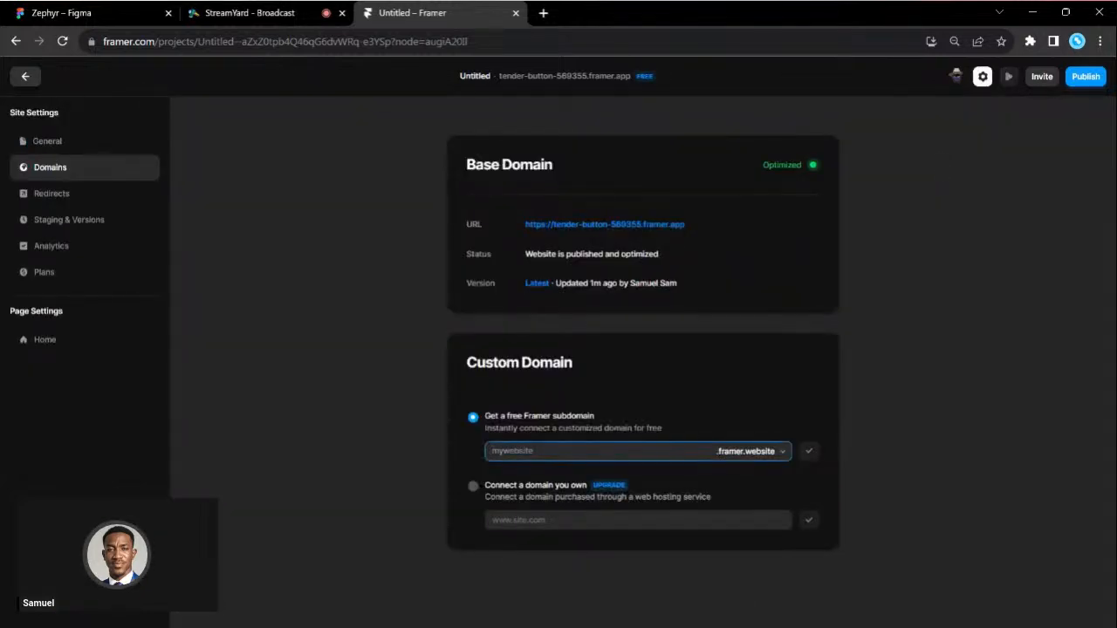
Step: Take the frame name Zephyr from the Figma file and try it as the free Framer subdomain
left_click(79, 12)
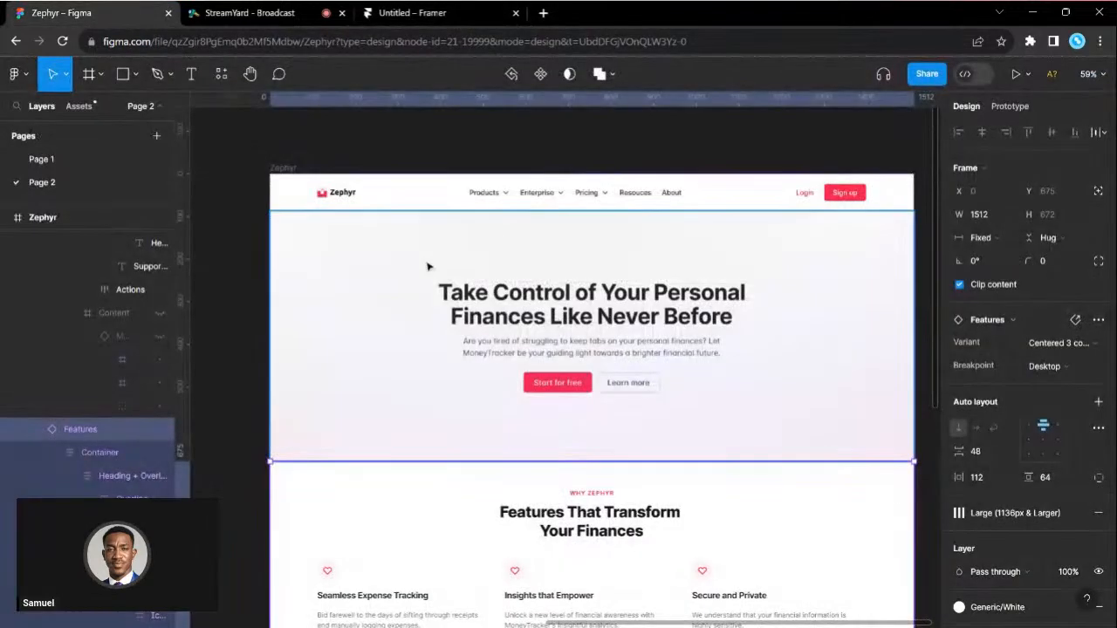
left_click(283, 167)
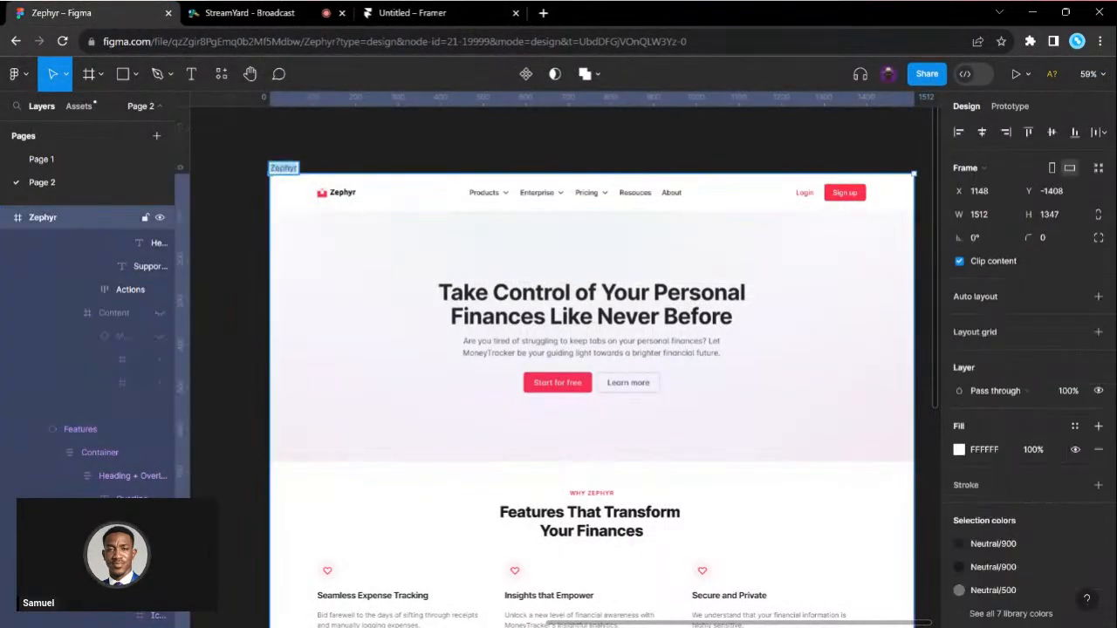
left_click(410, 12)
type("Zephyr")
left_click(810, 454)
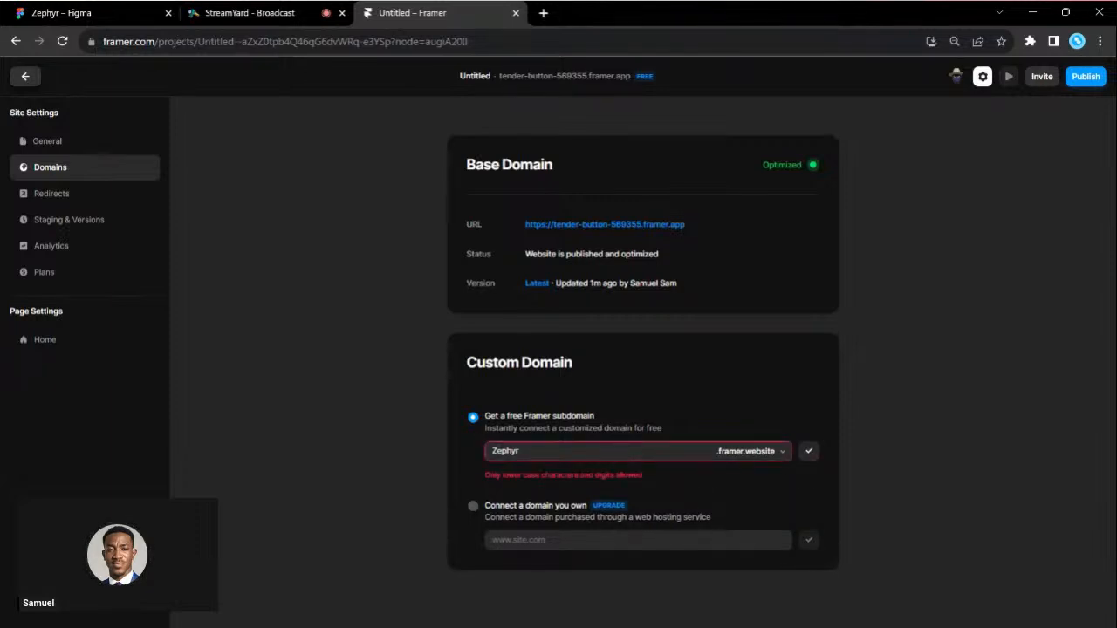
Step: Change the subdomain to lowercase zephyr and try to connect it
left_click(498, 452)
scroll(498, 452, "up", 3)
left_click(498, 451)
key("BackSpace")
type("Z")
key("BackSpace")
type("z")
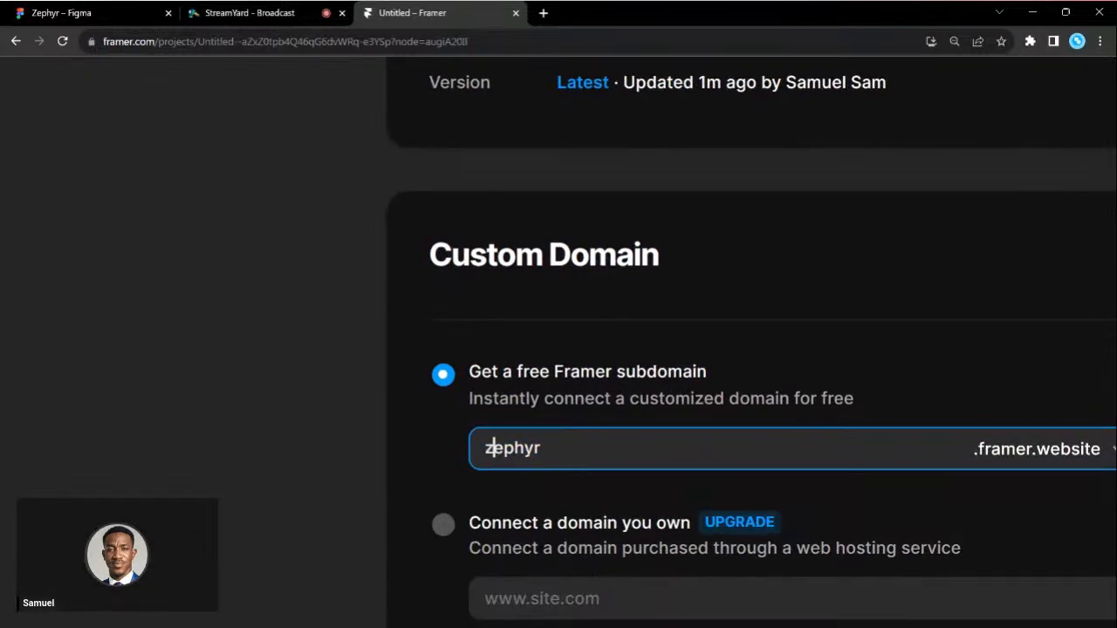
scroll(558, 393, "down", 3)
left_click(891, 451)
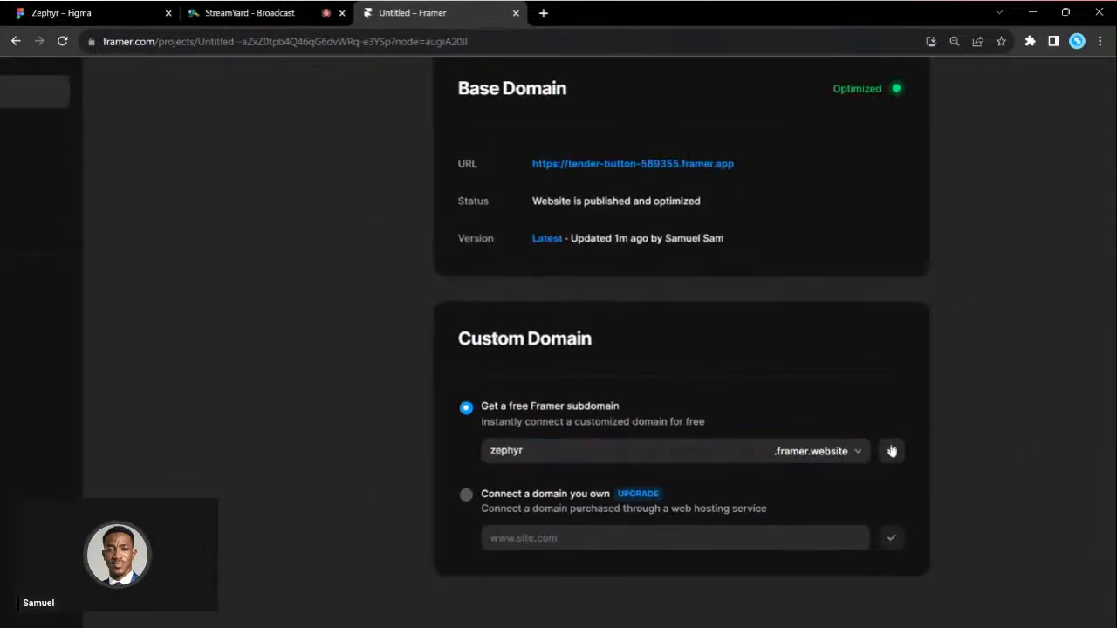
Step: Extend the subdomain to zephyrr and connect it as the custom domain on framer.website
left_click(506, 450)
left_click(524, 450)
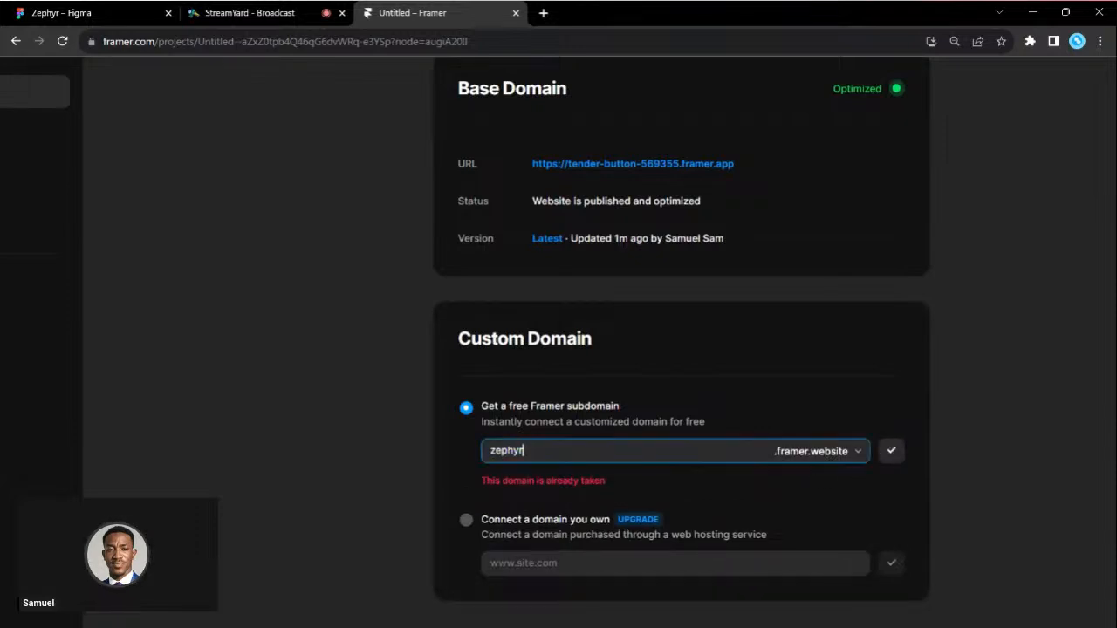
type("r")
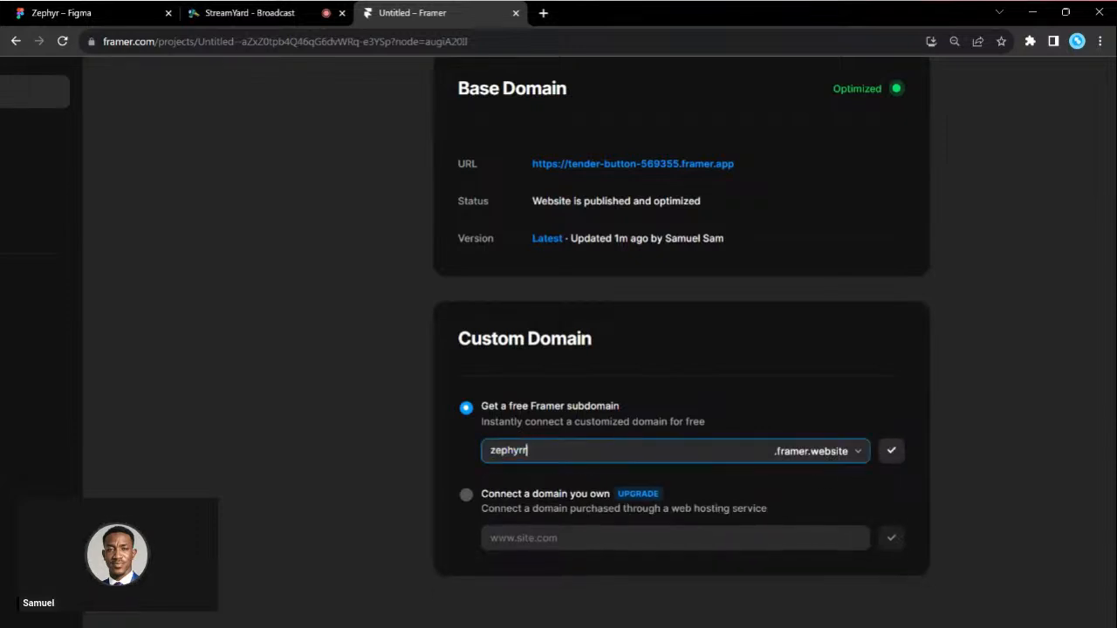
left_click(889, 452)
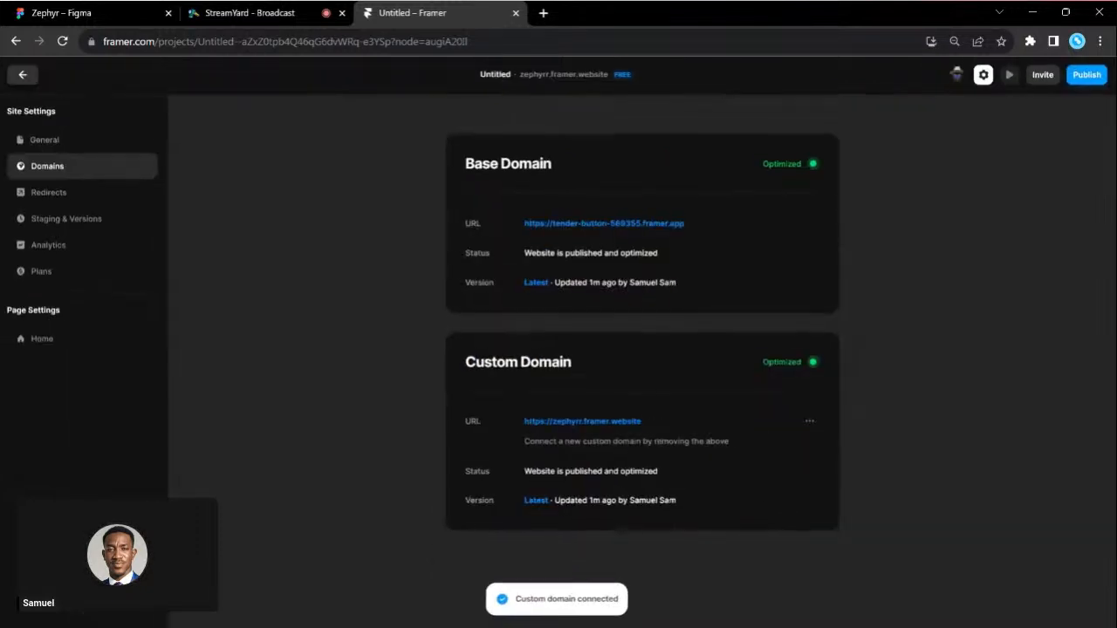
Step: Open the live site at zephyrr.framer.website and review the page from the Hero to the Features section
left_click(574, 419)
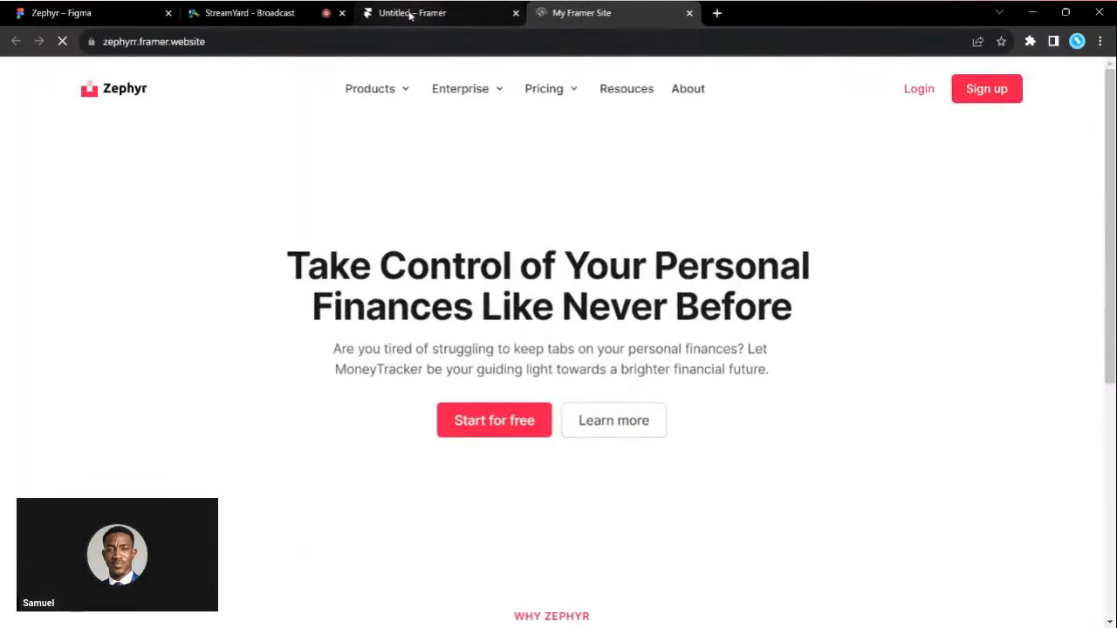
scroll(618, 348, "down", 5)
scroll(618, 347, "up", 5)
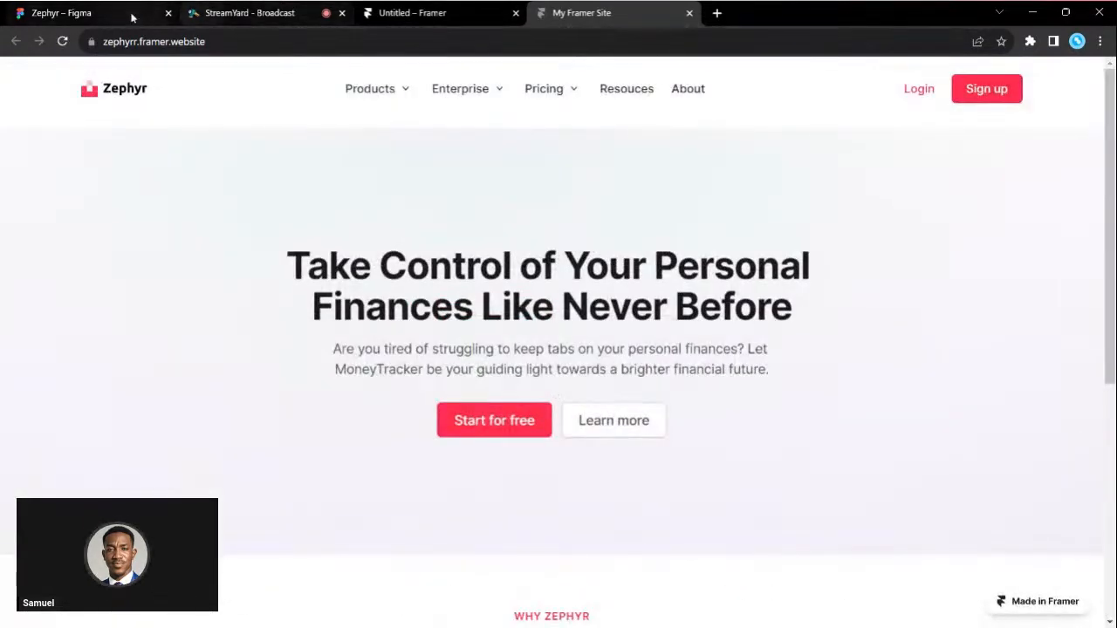
Step: Return to the Framer canvas to review the breakpoints, and switch to Figma to view the original Zephyr frame
left_click(457, 19)
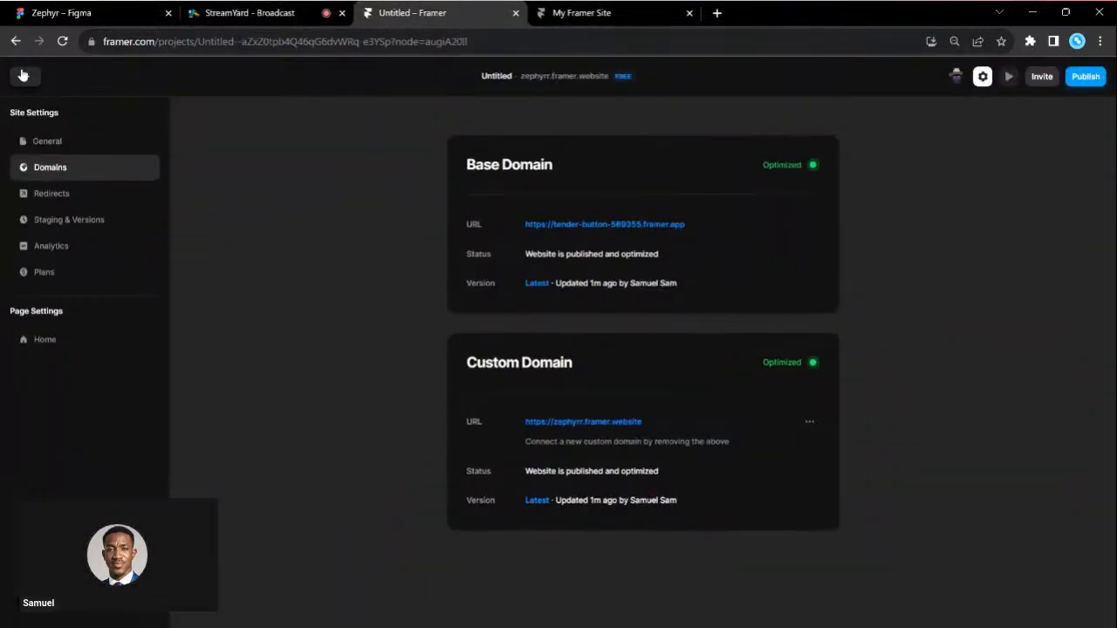
left_click(22, 77)
scroll(451, 289, "down", 4)
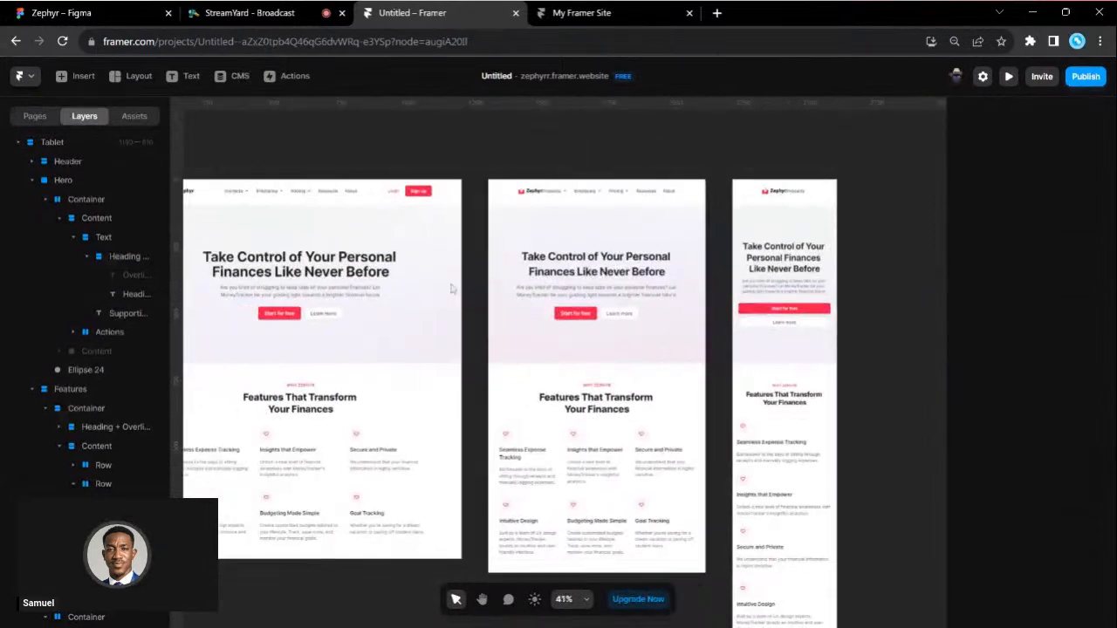
scroll(454, 289, "left", 2)
scroll(523, 366, "left", 1)
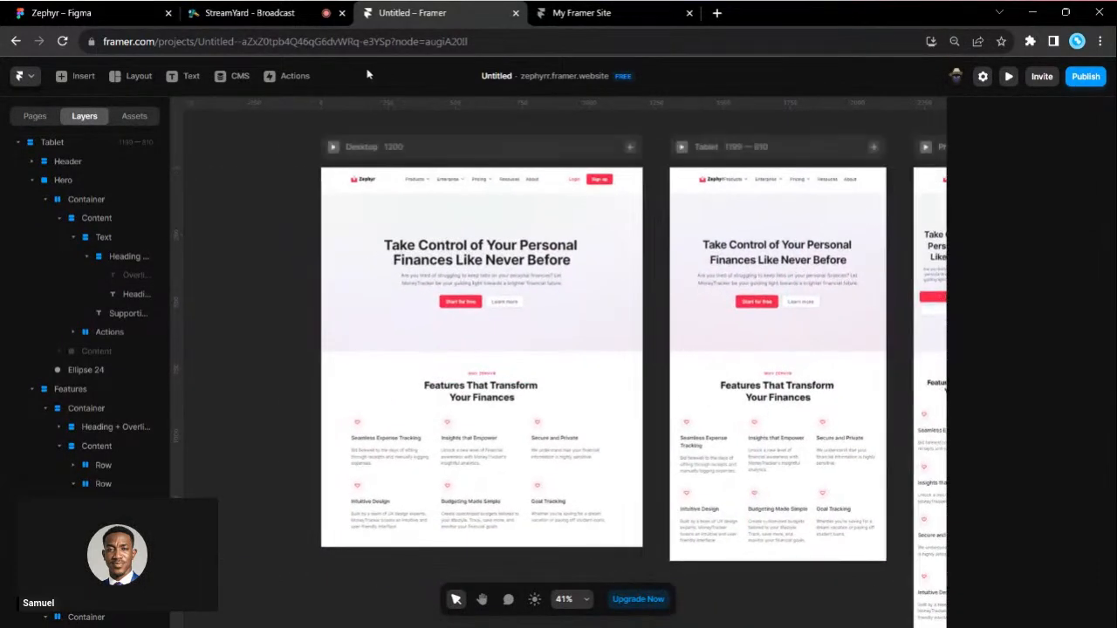
left_click(98, 6)
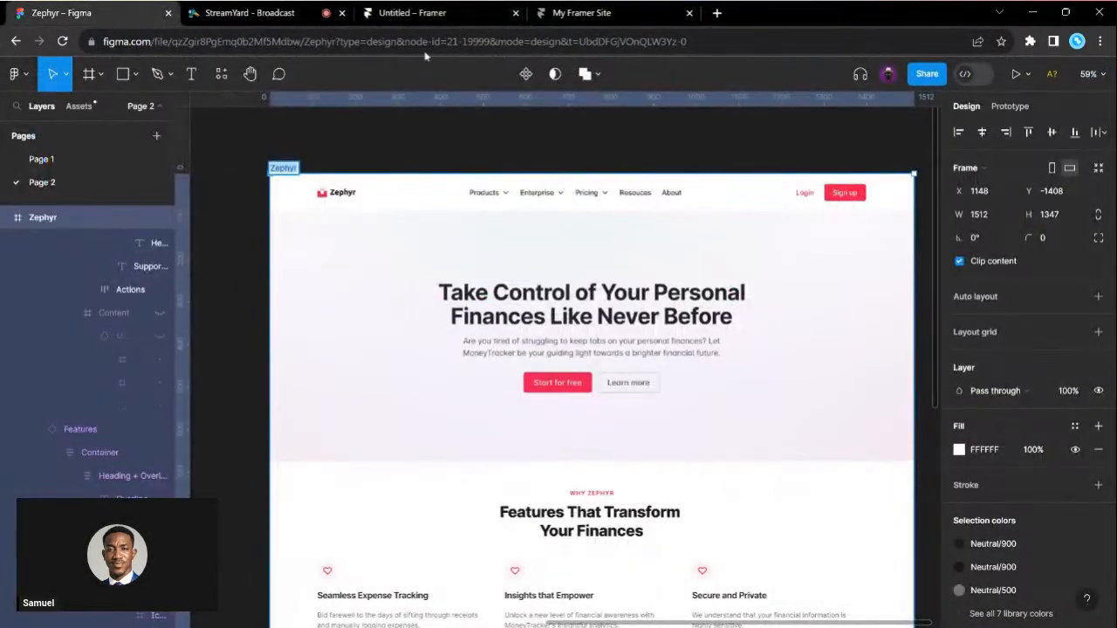
Step: Switch to the StreamYard broadcast and mute the microphone
left_click(293, 15)
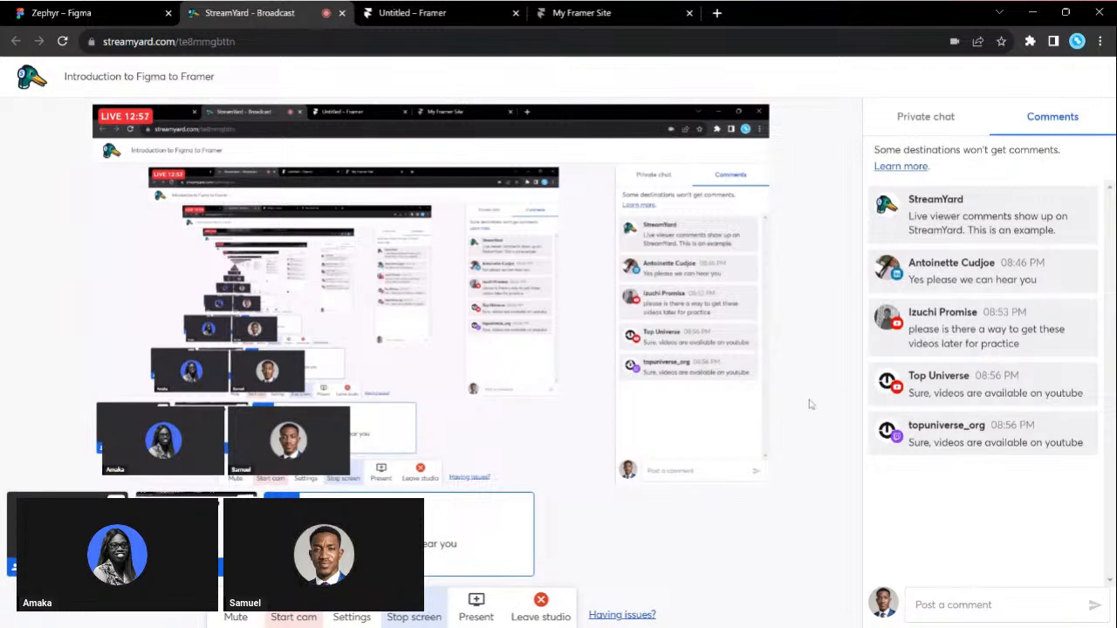
left_click(233, 615)
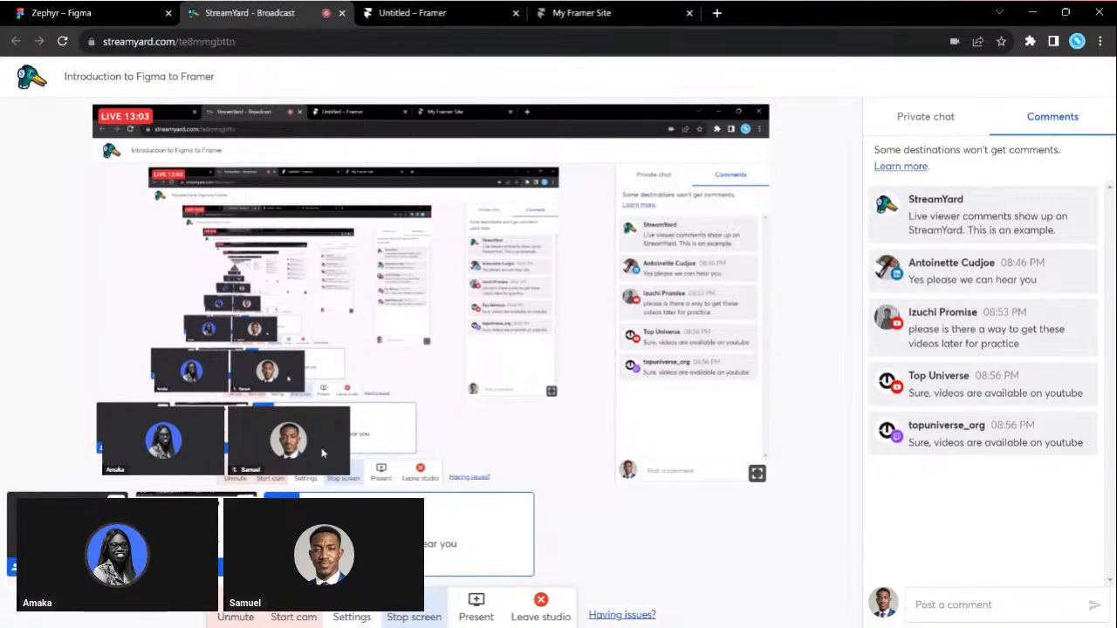
left_click(235, 617)
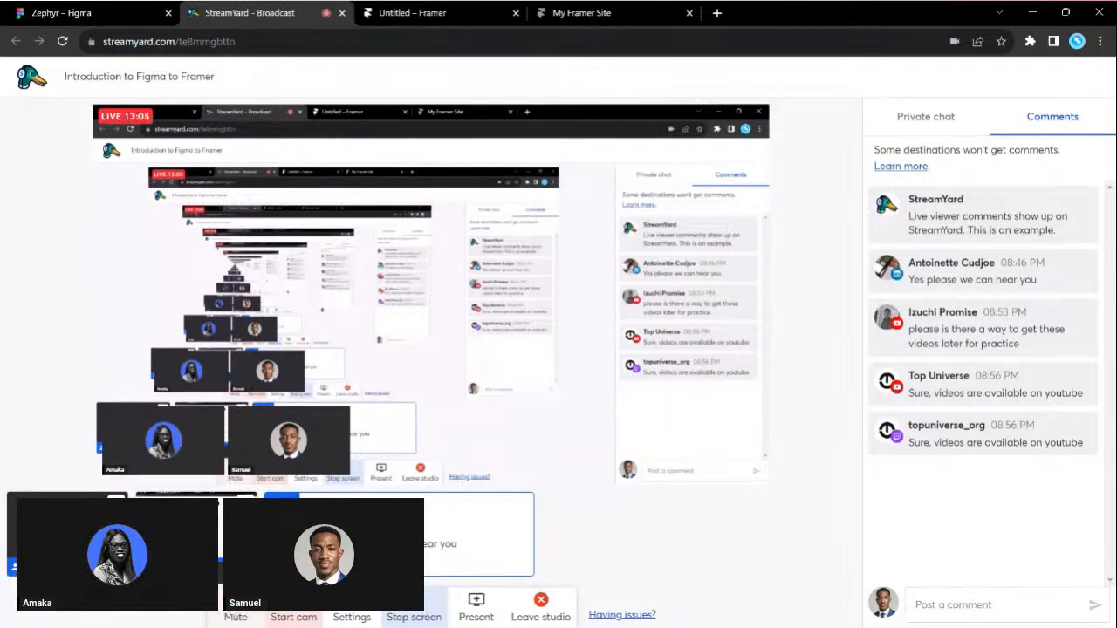
left_click(236, 617)
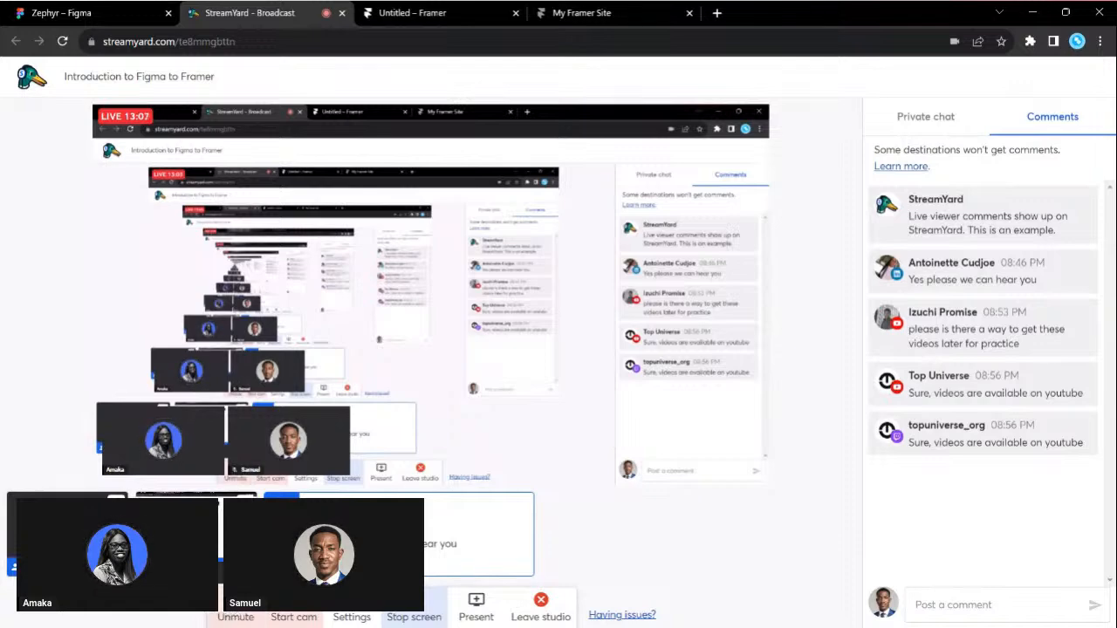